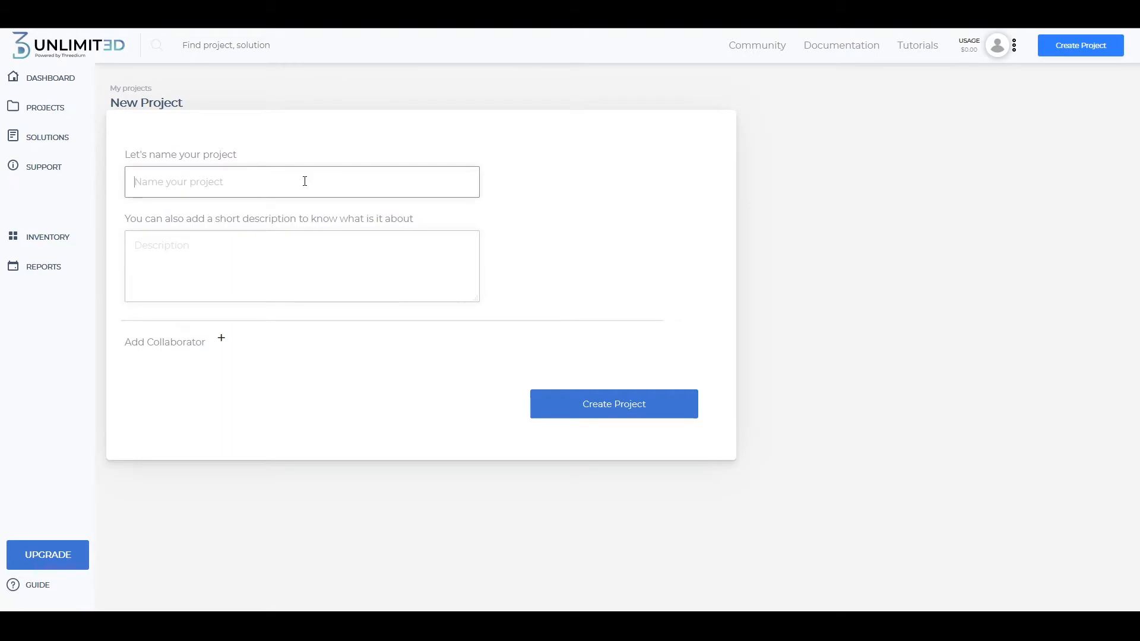
Create a project named "Undandy" with the description "Shoes Vintage"
{"action": "type", "text": "Undandy"}
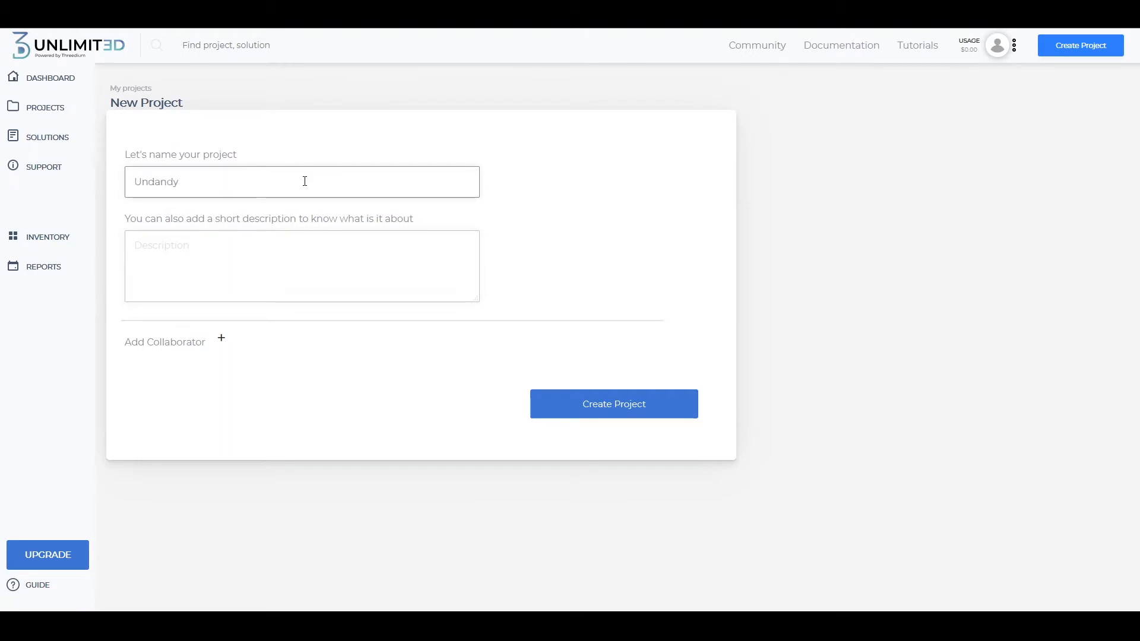
{"action": "left_click", "coordinate": [231, 268]}
{"action": "type", "text": "Sh"}
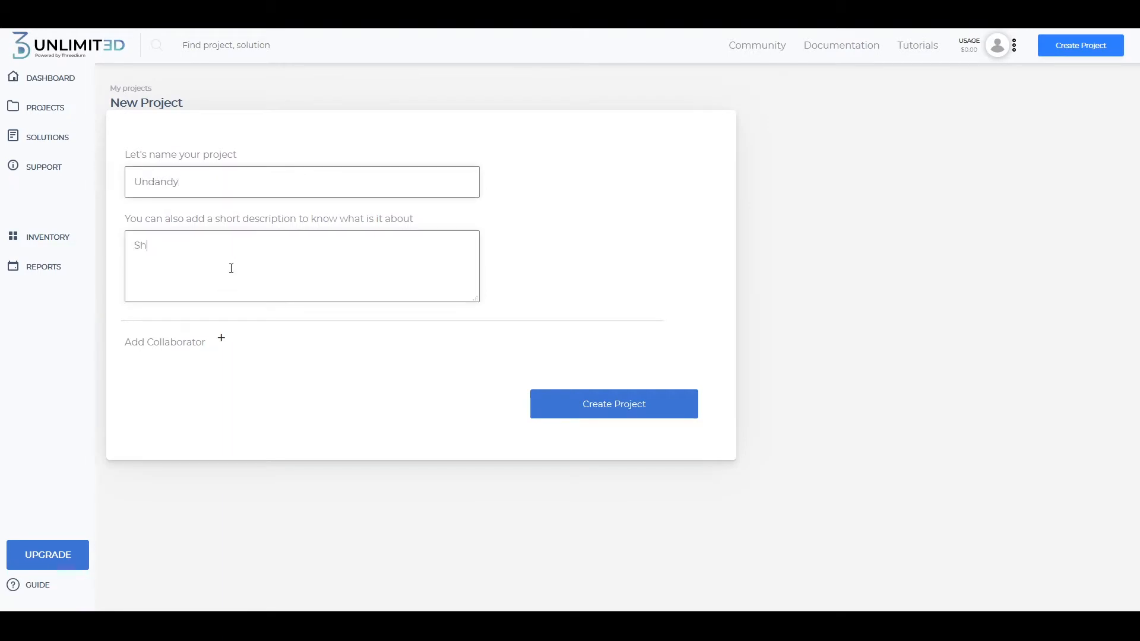
{"action": "type", "text": "oes Vintage"}
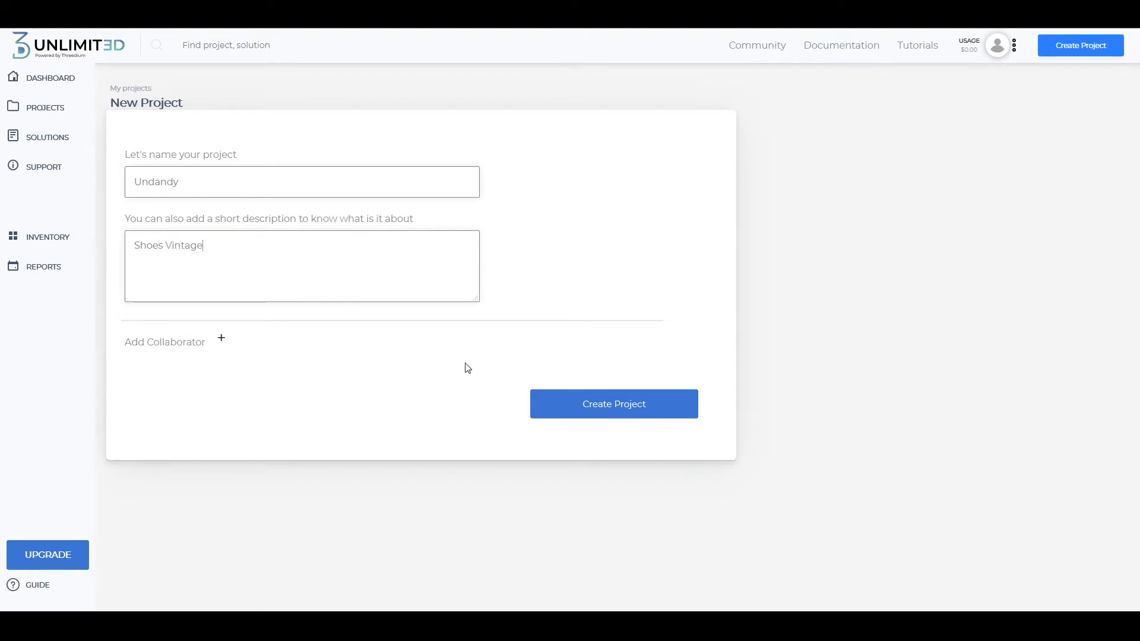
{"action": "left_click", "coordinate": [607, 403]}
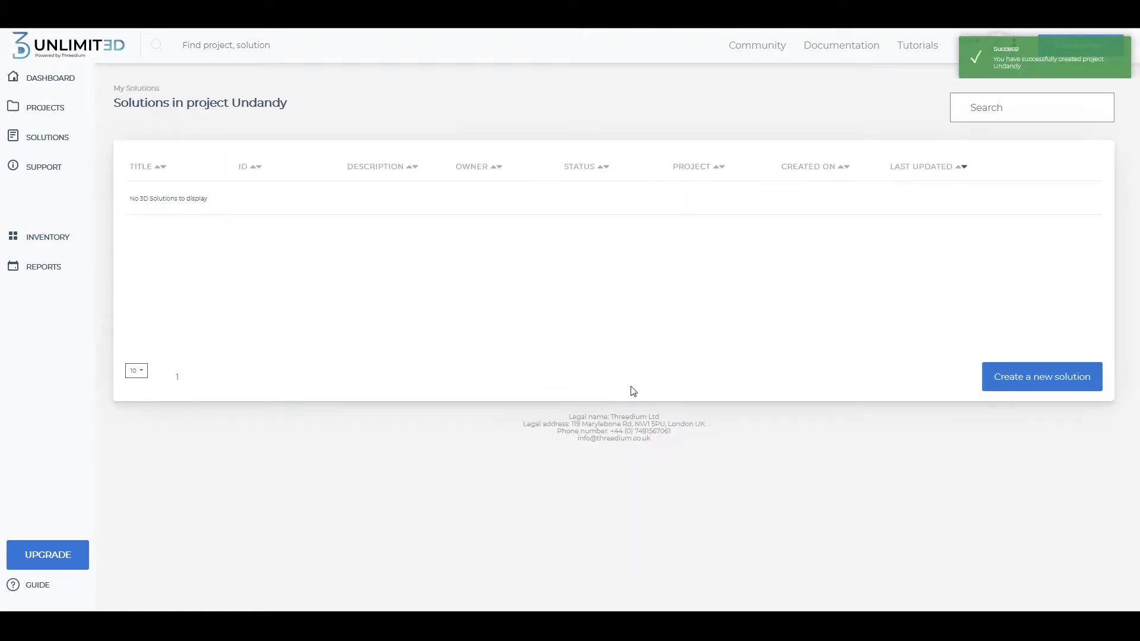
Create a 3D solution named "Vintage" in the Undandy project with the description "3D Model"
{"action": "left_click", "coordinate": [1006, 378]}
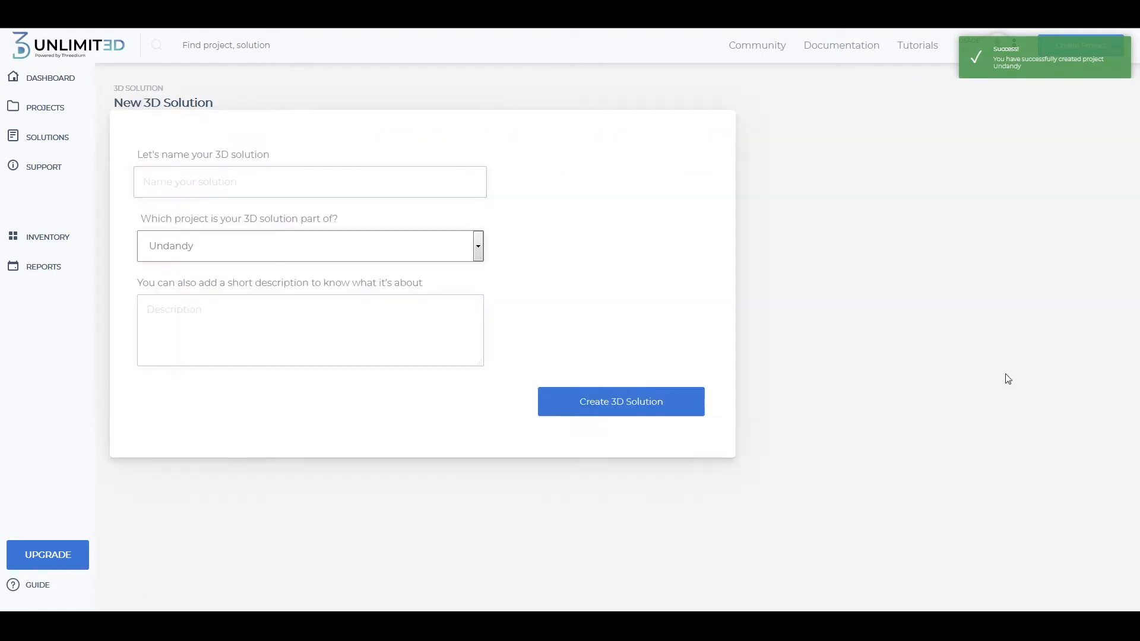
{"action": "left_click", "coordinate": [301, 185]}
{"action": "type", "text": "Vintage"}
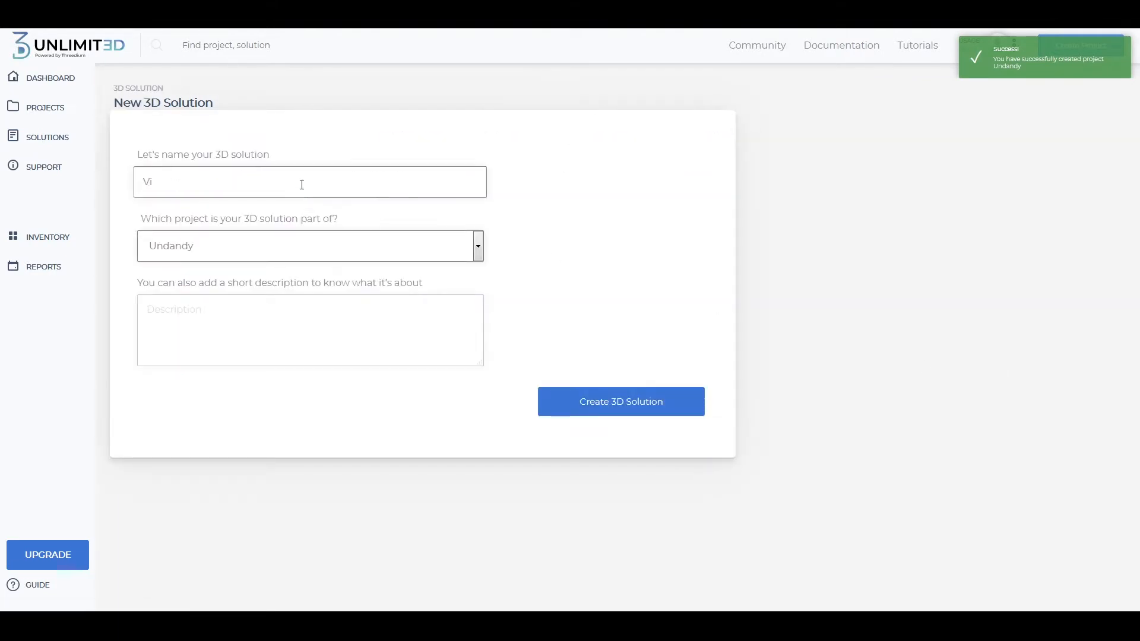
{"action": "left_click", "coordinate": [269, 322]}
{"action": "type", "text": "3D Model"}
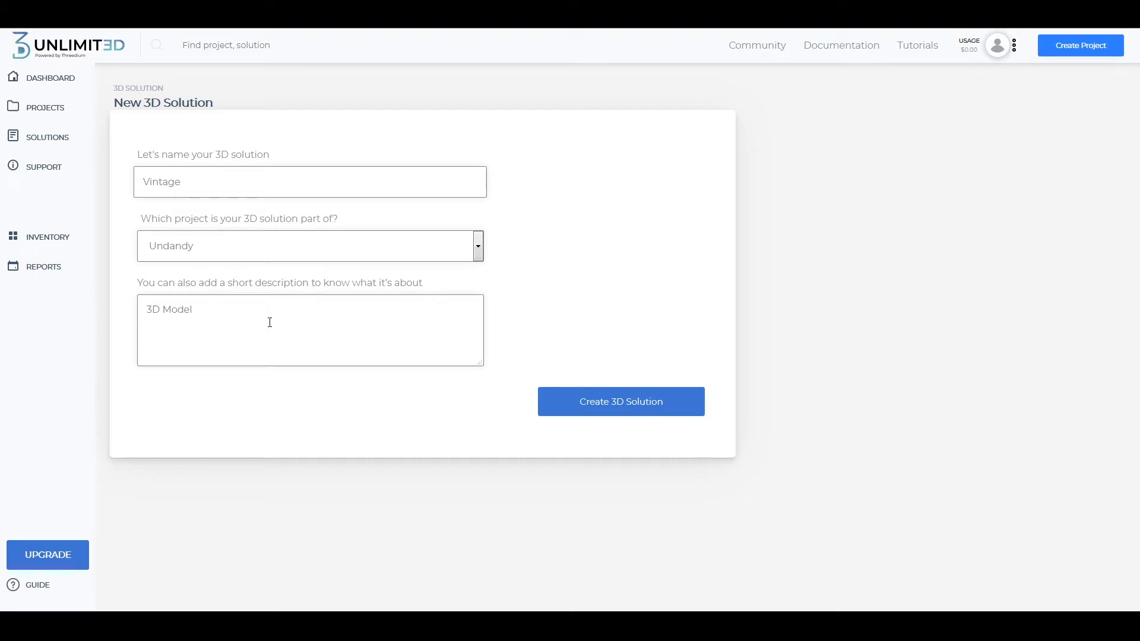
{"action": "left_click", "coordinate": [611, 407]}
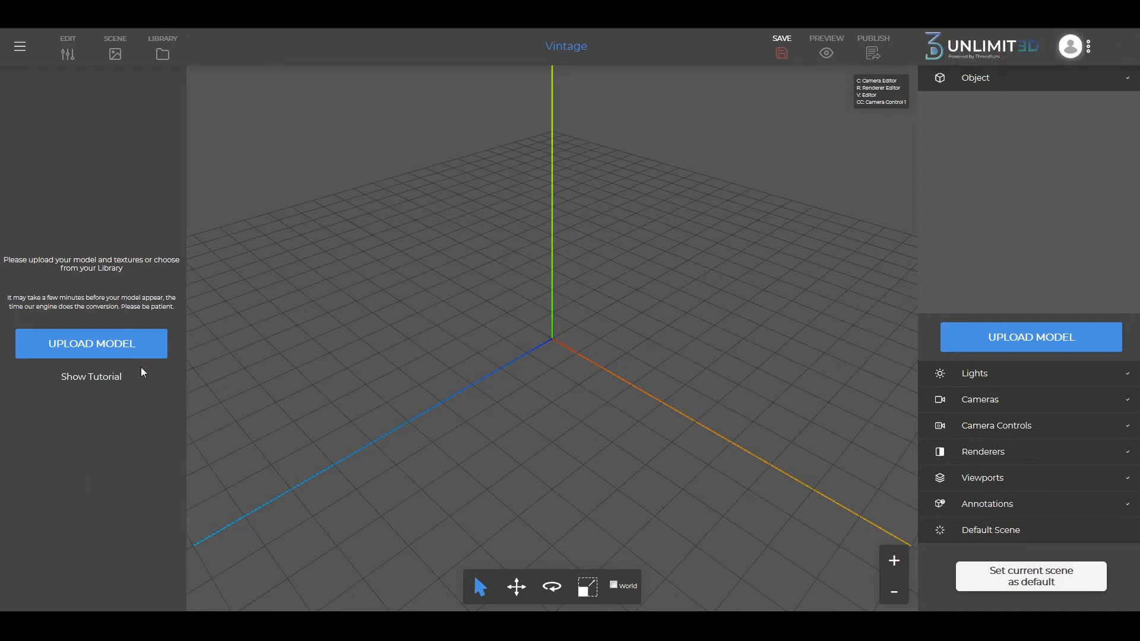
Upload the shoe model vintage_68_1.fbx into the solution
{"action": "left_click", "coordinate": [116, 348]}
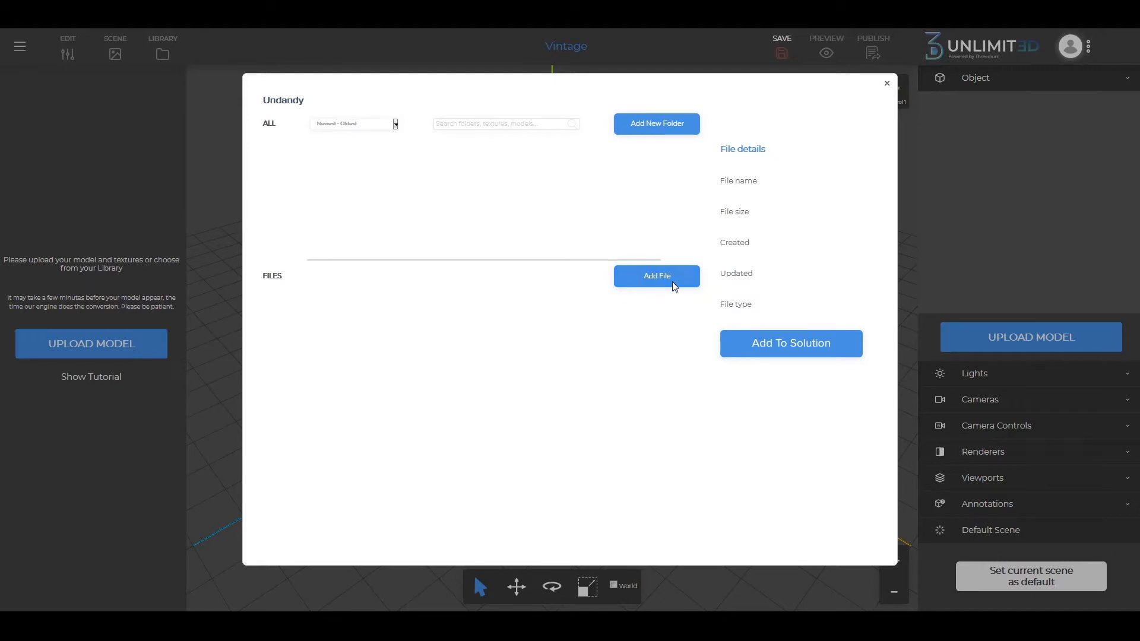
{"action": "left_click", "coordinate": [674, 286]}
{"action": "left_click", "coordinate": [186, 64]}
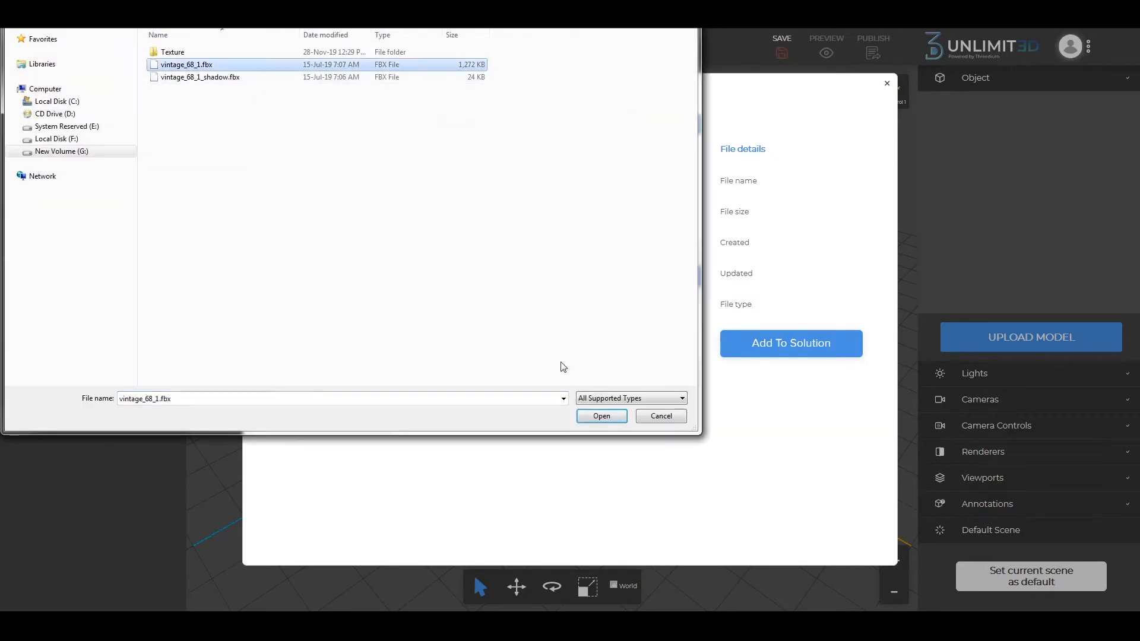
{"action": "left_click", "coordinate": [594, 415]}
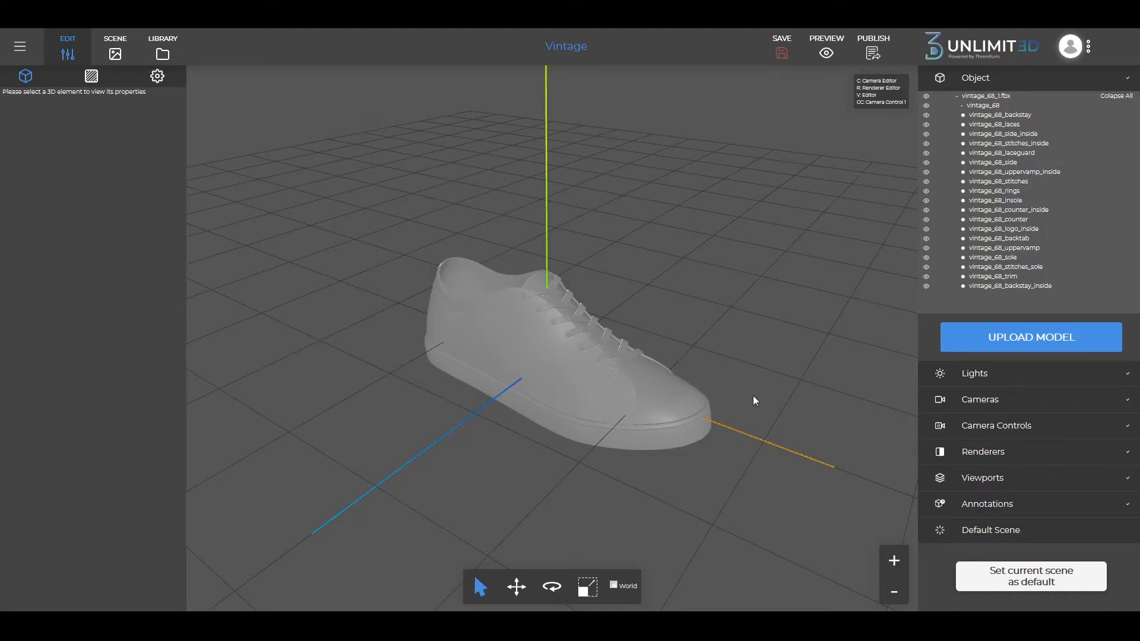
Add a new MeshStandardMaterial named "Mahogany" to the vintage_68_uppervamp mesh, applied to this mesh only
{"action": "left_click_drag", "start_coordinate": [753, 399], "coordinate": [611, 430]}
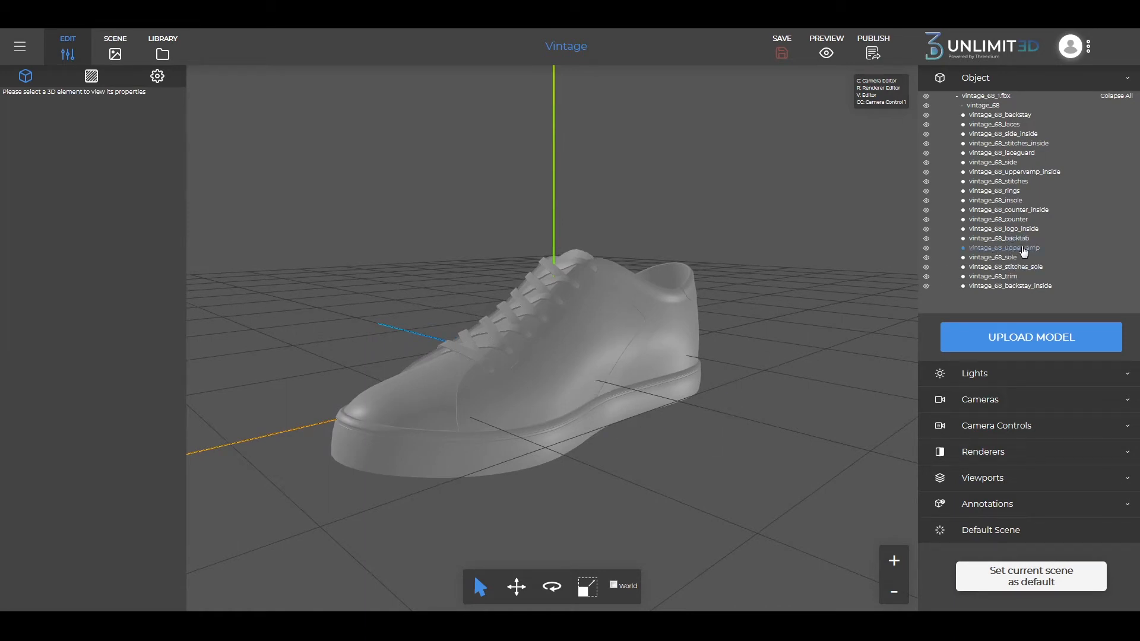
{"action": "left_click", "coordinate": [558, 349]}
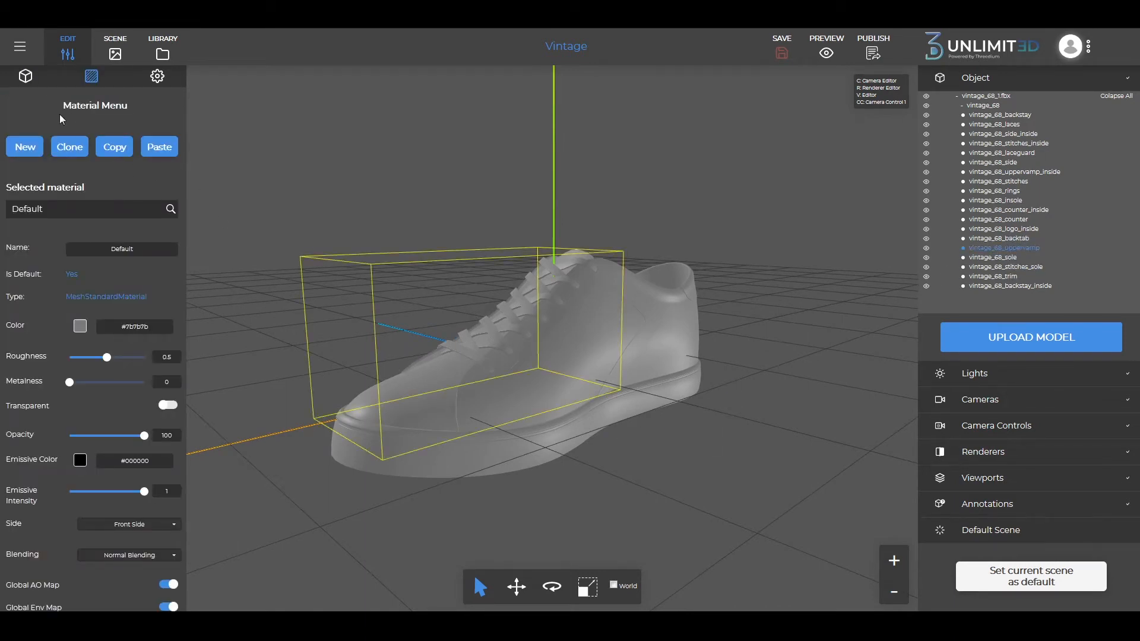
{"action": "left_click", "coordinate": [24, 149]}
{"action": "type", "text": "Mahogany"}
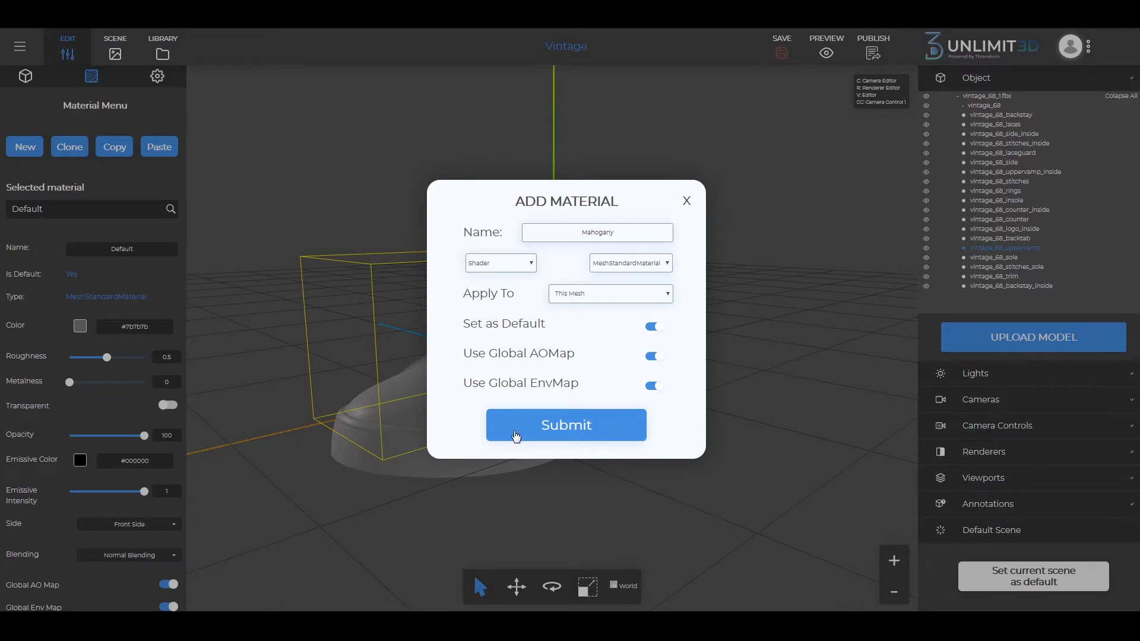
{"action": "left_click", "coordinate": [516, 436]}
Upload the calf_leather_mahogany texture from the Texture folder as the Mahogany material's diffuse map
{"action": "right_click_drag", "start_coordinate": [561, 462], "coordinate": [636, 403]}
{"action": "scroll", "coordinate": [533, 369], "scroll_direction": "up", "scroll_amount": 6}
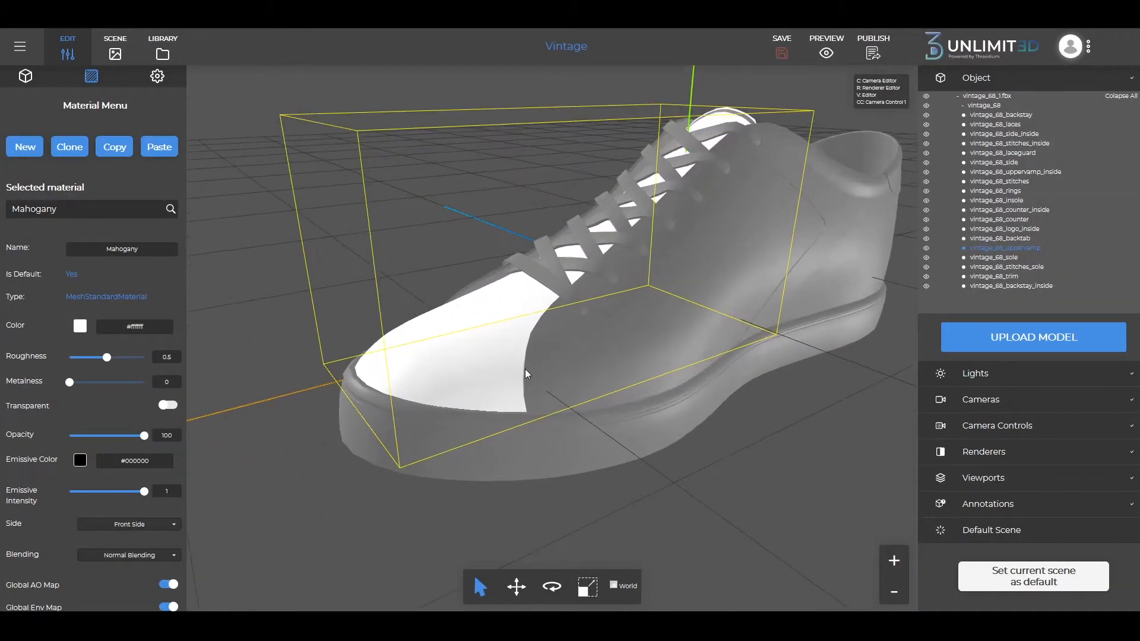
{"action": "scroll", "coordinate": [525, 369], "scroll_direction": "up", "scroll_amount": 2}
{"action": "scroll", "coordinate": [164, 309], "scroll_direction": "down", "scroll_amount": 5}
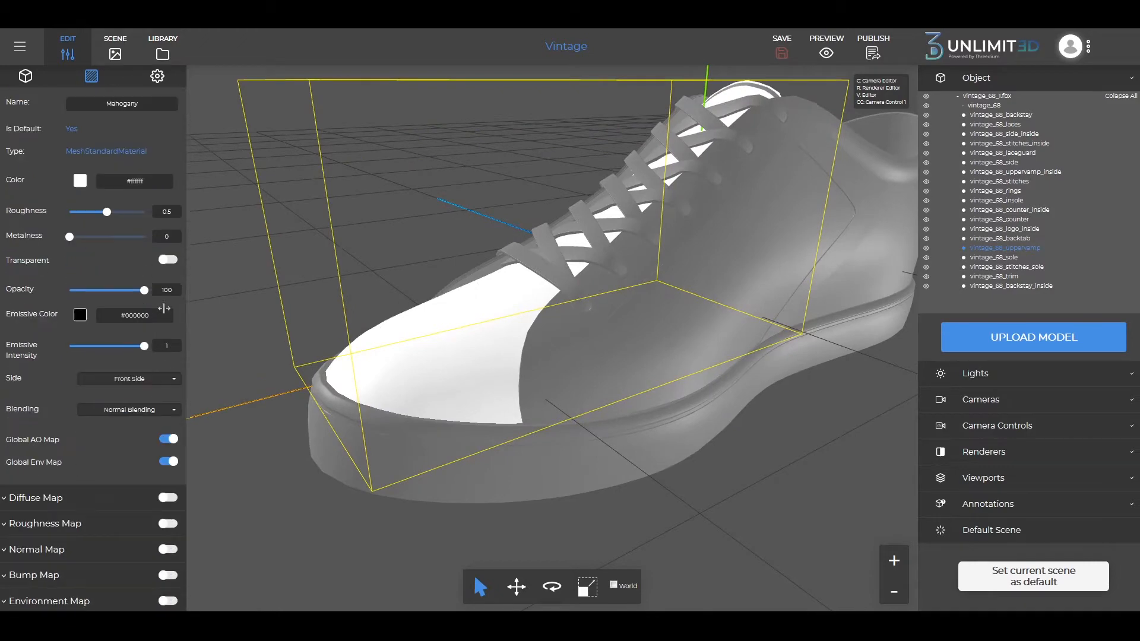
{"action": "left_click", "coordinate": [26, 365]}
{"action": "left_click", "coordinate": [119, 397]}
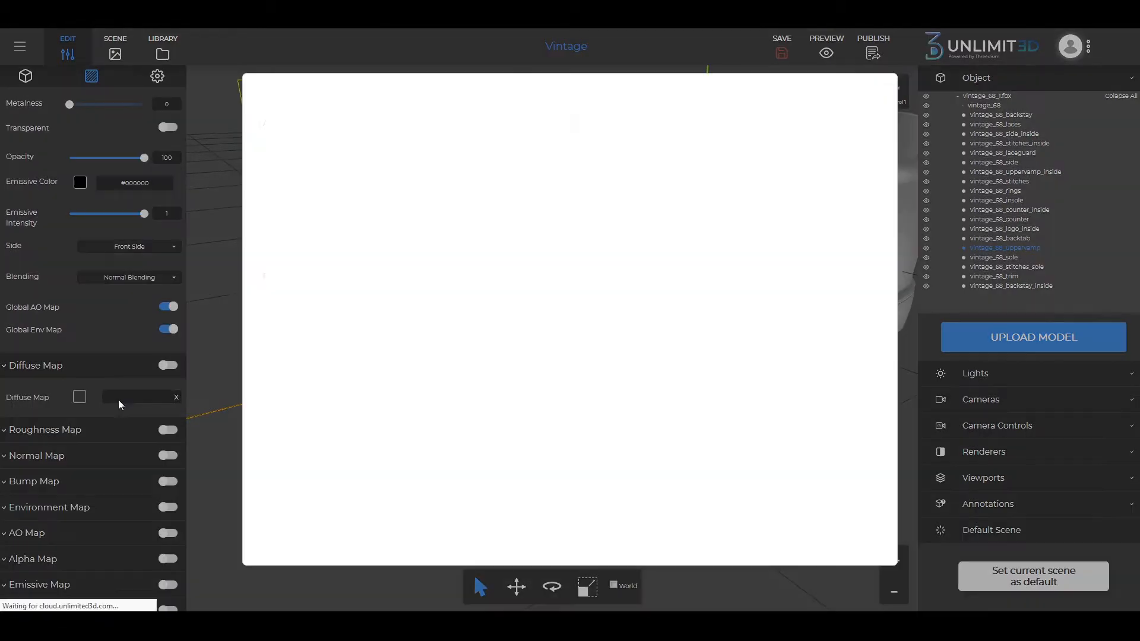
{"action": "left_click", "coordinate": [659, 281]}
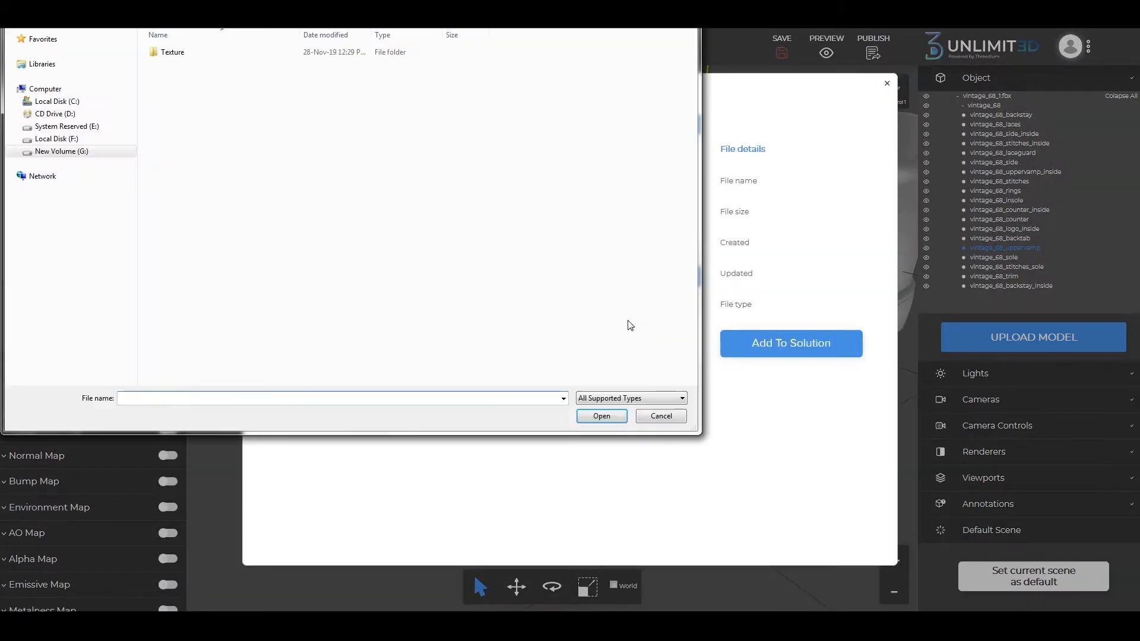
{"action": "double_click", "coordinate": [183, 57]}
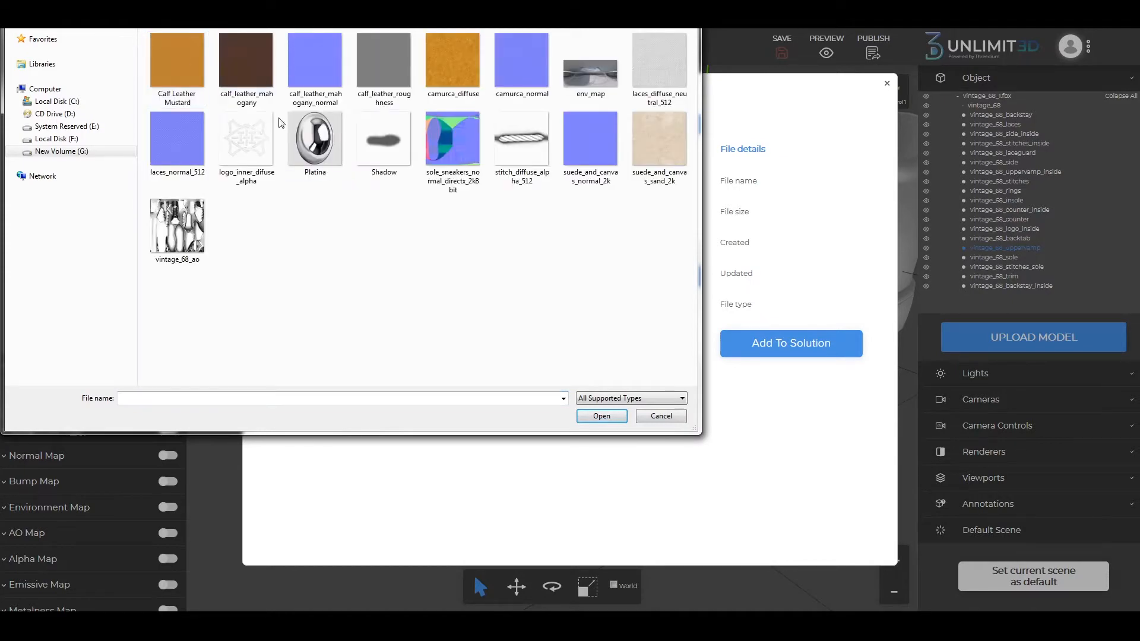
{"action": "left_click", "coordinate": [240, 66]}
{"action": "left_click", "coordinate": [601, 415]}
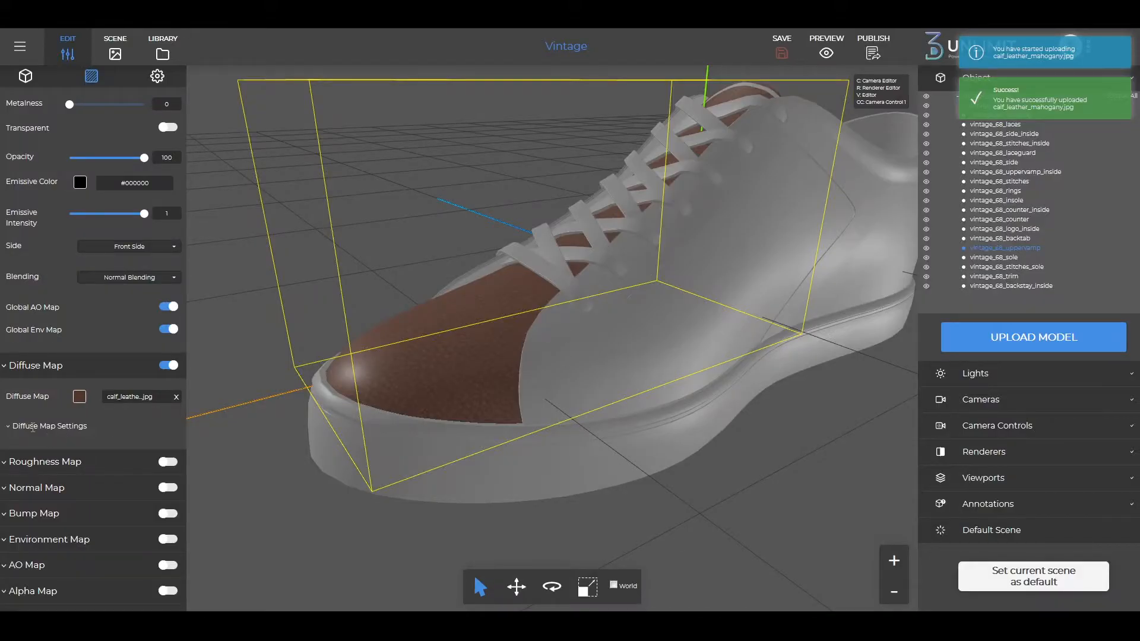
Set the diffuse map's tiling to 3 in both X and Y
{"action": "left_click", "coordinate": [32, 426]}
{"action": "scroll", "coordinate": [78, 433], "scroll_direction": "down", "scroll_amount": 5}
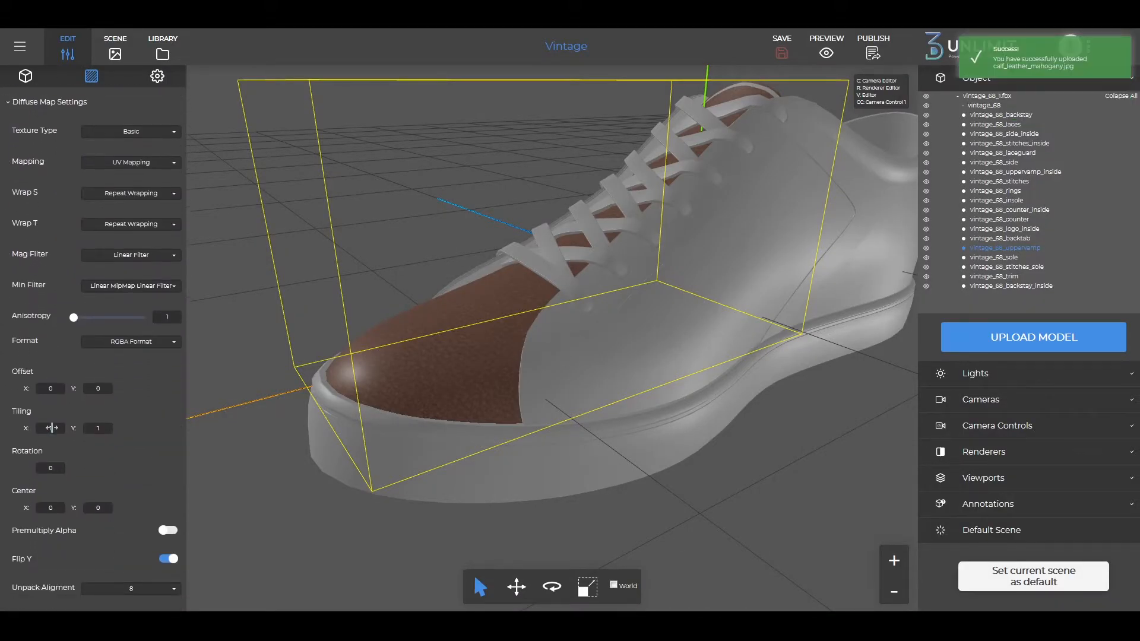
{"action": "left_click", "coordinate": [51, 428]}
{"action": "type", "text": "3"}
{"action": "key", "text": "Return"}
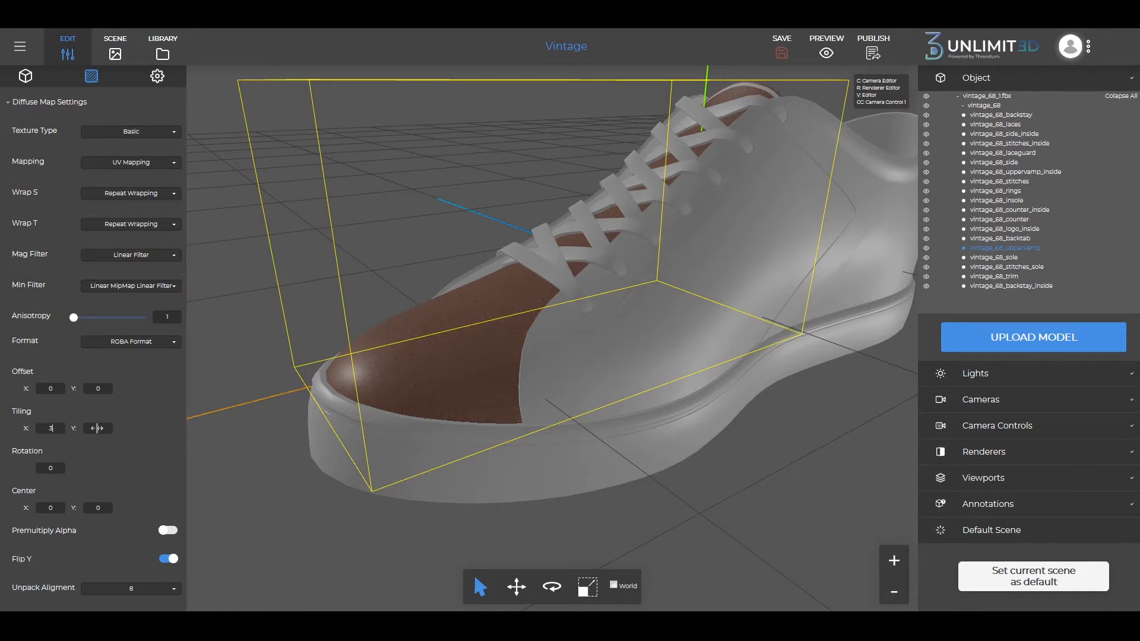
{"action": "scroll", "coordinate": [173, 440], "scroll_direction": "down", "scroll_amount": 5}
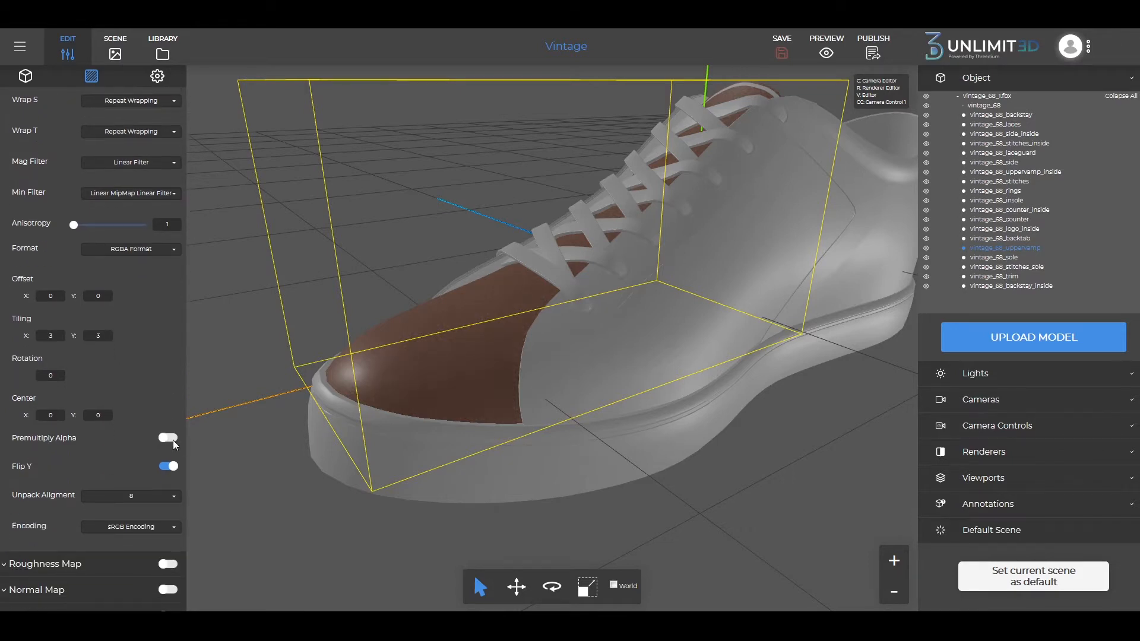
Upload the calf_leather_roughness texture as the Mahogany material's roughness map
{"action": "scroll", "coordinate": [543, 418], "scroll_direction": "up", "scroll_amount": 3}
{"action": "scroll", "coordinate": [542, 418], "scroll_direction": "down", "scroll_amount": 4}
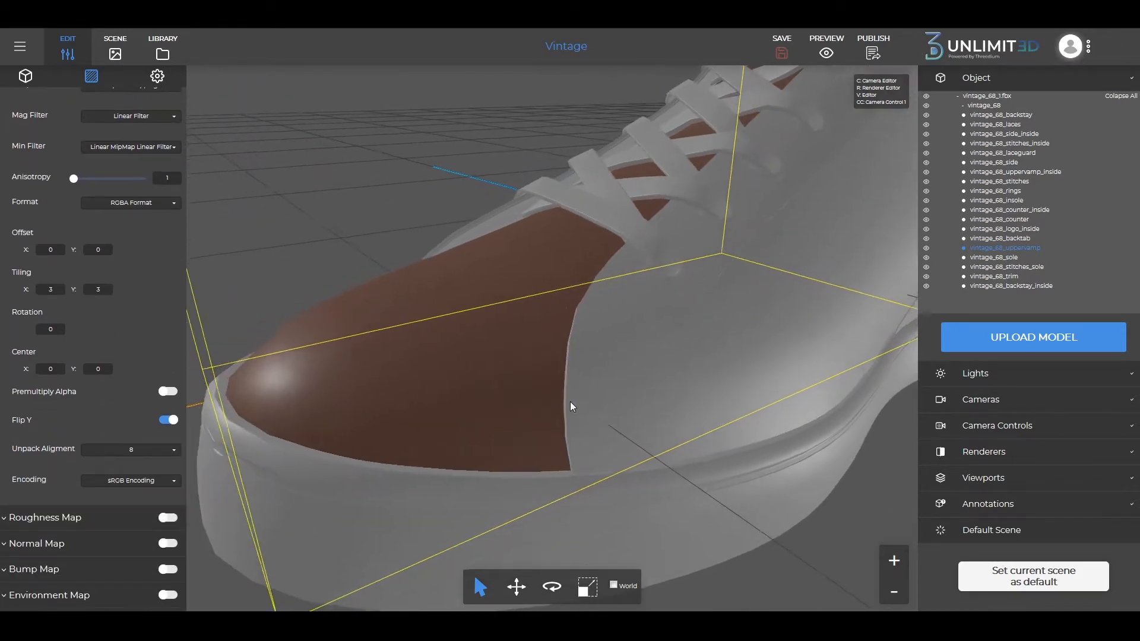
{"action": "scroll", "coordinate": [140, 390], "scroll_direction": "down", "scroll_amount": 1}
{"action": "scroll", "coordinate": [48, 421], "scroll_direction": "down", "scroll_amount": 3}
{"action": "left_click", "coordinate": [47, 425]}
{"action": "left_click", "coordinate": [130, 460]}
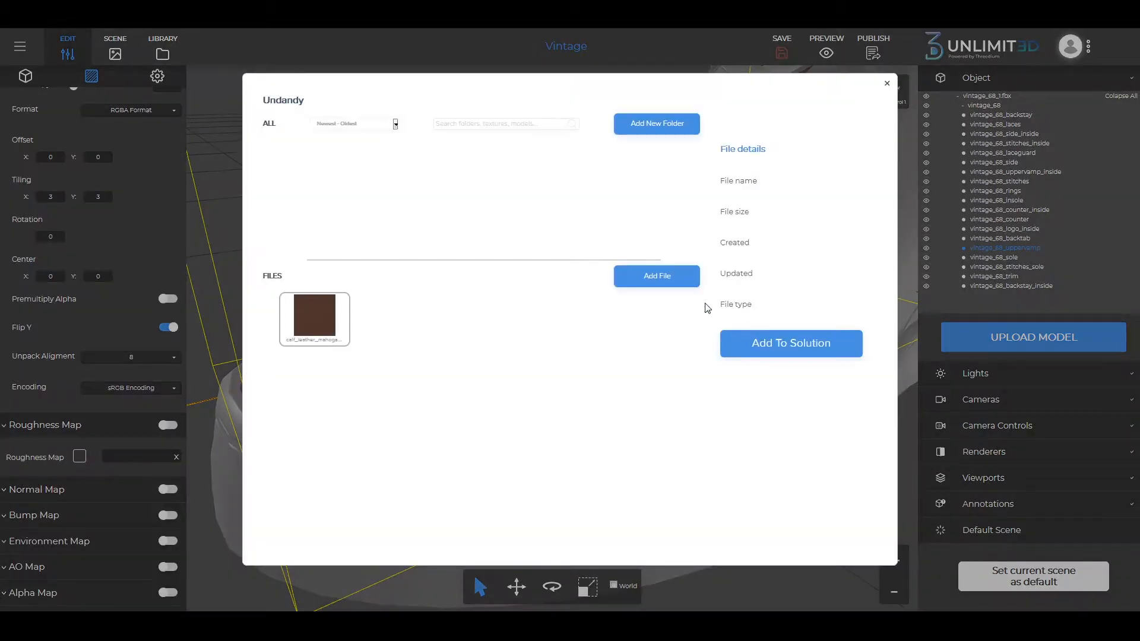
{"action": "left_click", "coordinate": [663, 281]}
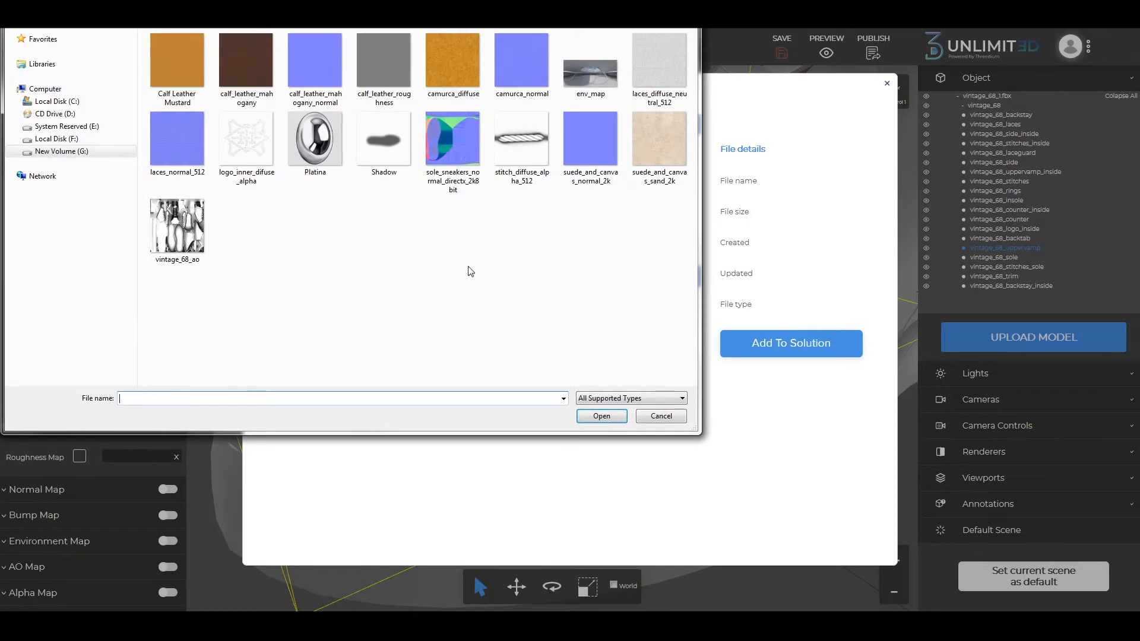
{"action": "left_click", "coordinate": [402, 92]}
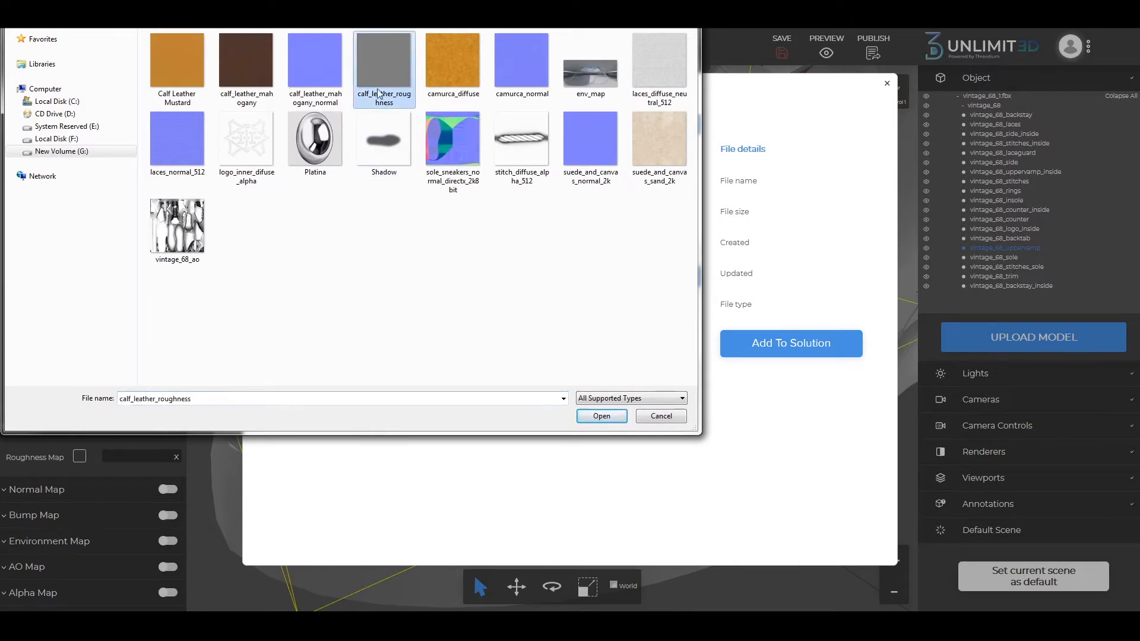
{"action": "left_click", "coordinate": [601, 417]}
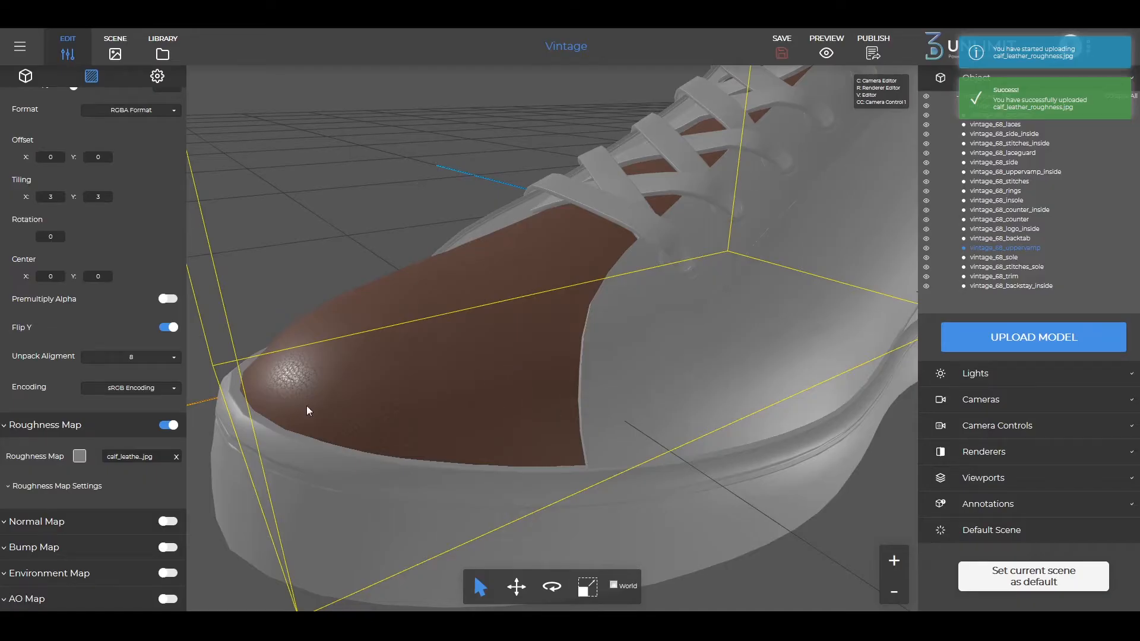
Upload the calf_leather_mahogany_normal texture as the Mahogany material's normal map
{"action": "left_click", "coordinate": [59, 522]}
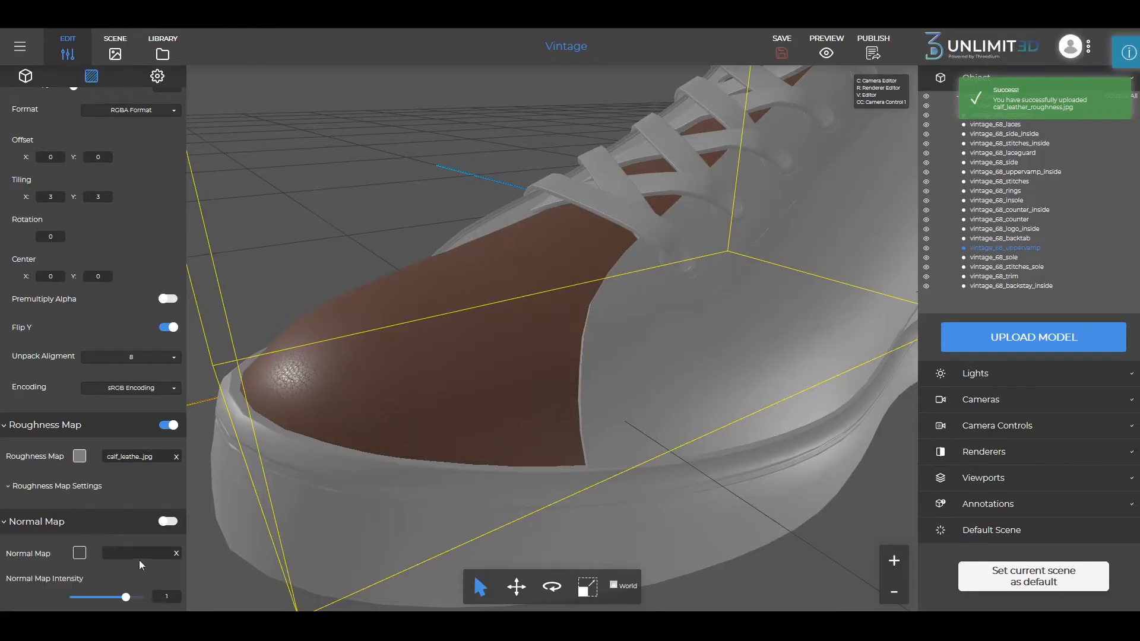
{"action": "left_click", "coordinate": [144, 553]}
{"action": "left_click", "coordinate": [657, 275]}
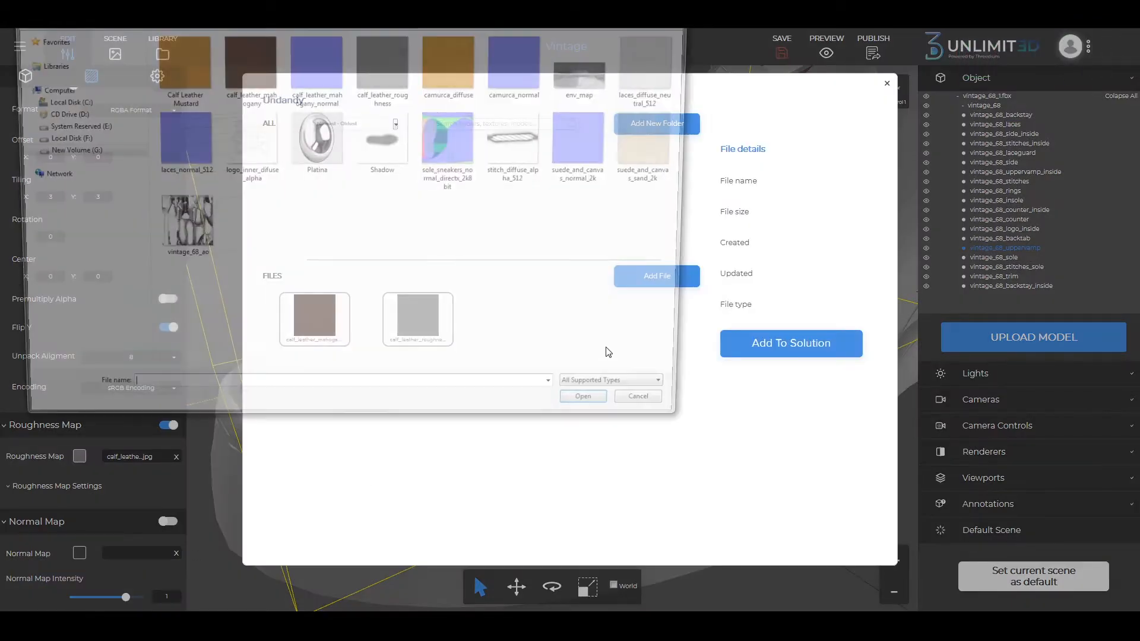
{"action": "left_click", "coordinate": [315, 65]}
{"action": "left_click", "coordinate": [601, 415]}
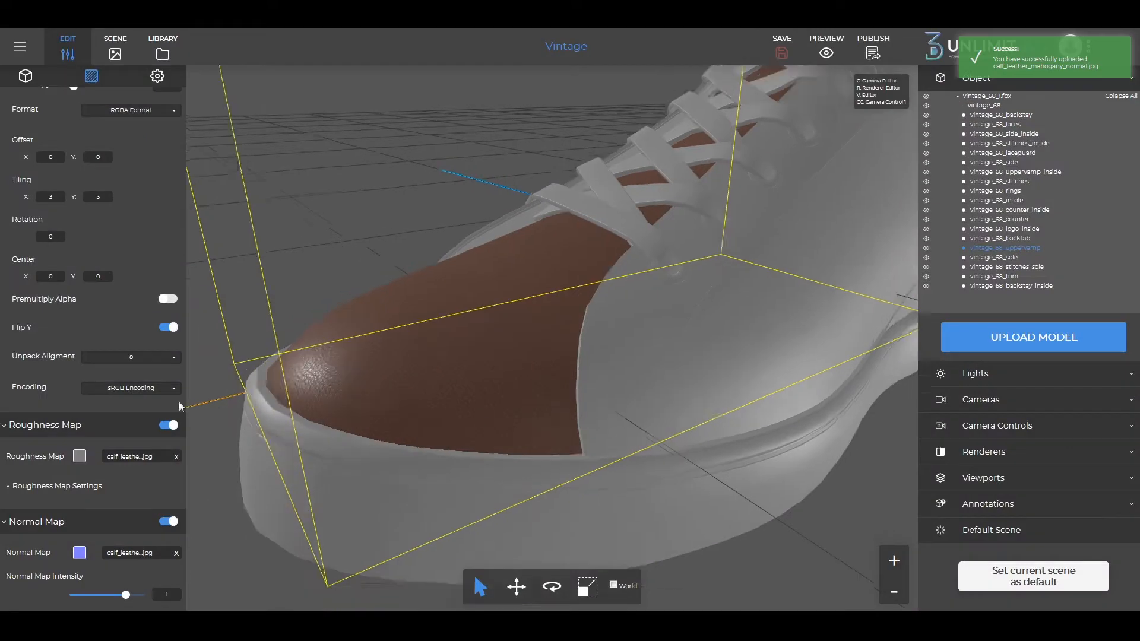
Upload the vintage_68_ao texture as the Mahogany material's AO map and inspect the upper vamp up close
{"action": "scroll", "coordinate": [119, 385], "scroll_direction": "down", "scroll_amount": 4}
{"action": "scroll", "coordinate": [119, 391], "scroll_direction": "down", "scroll_amount": 2}
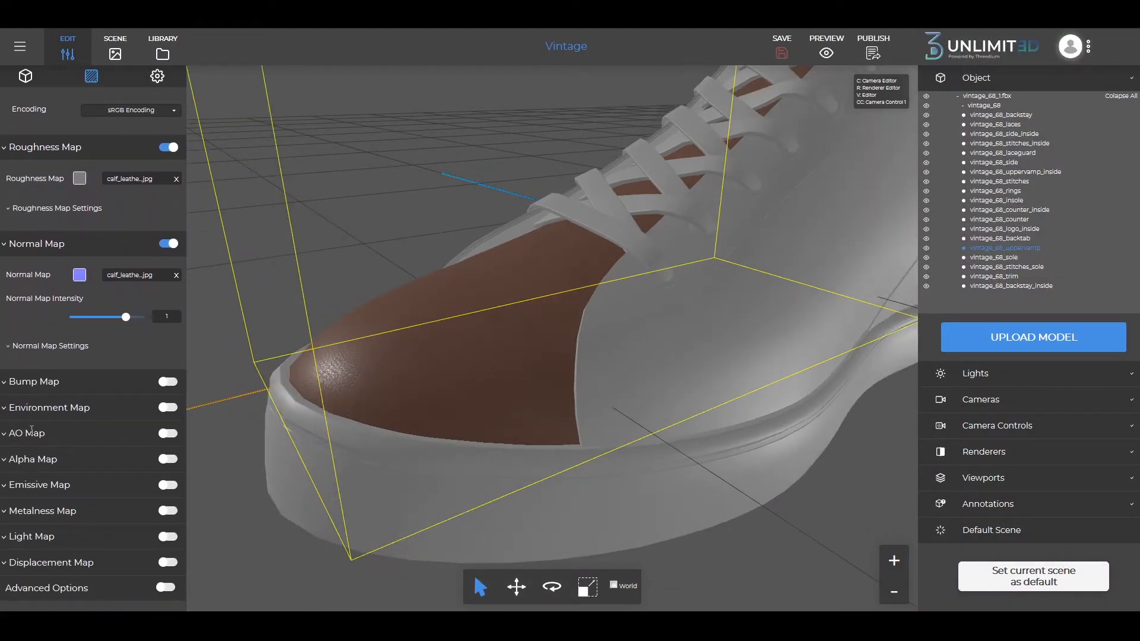
{"action": "left_click", "coordinate": [136, 434]}
{"action": "left_click", "coordinate": [141, 468]}
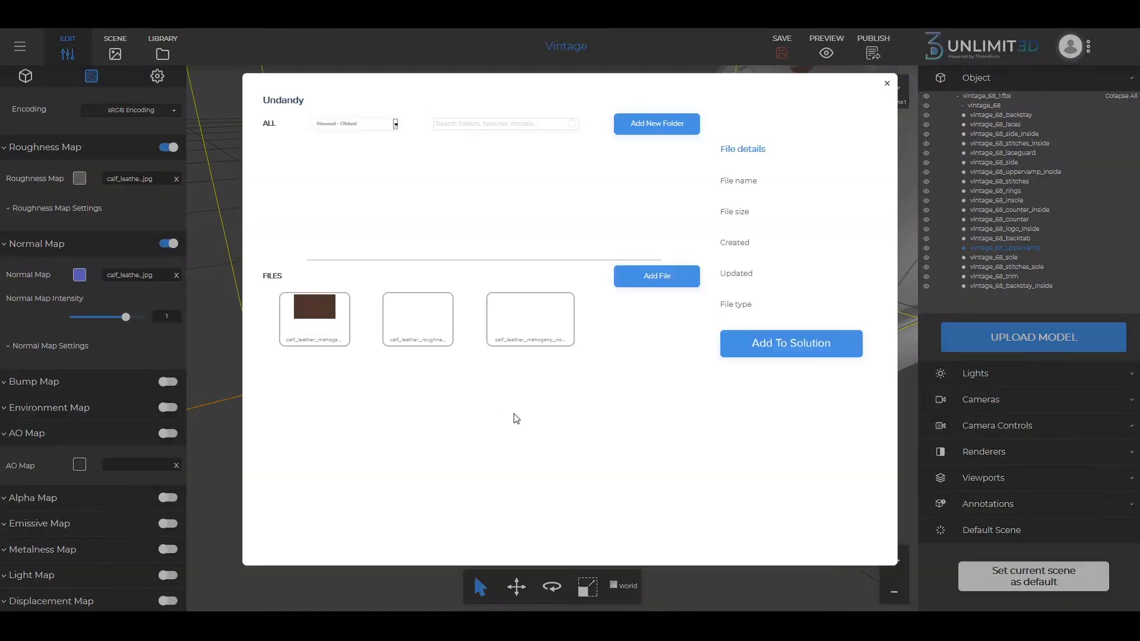
{"action": "left_click", "coordinate": [627, 280]}
{"action": "left_click", "coordinate": [172, 232]}
{"action": "left_click", "coordinate": [611, 417]}
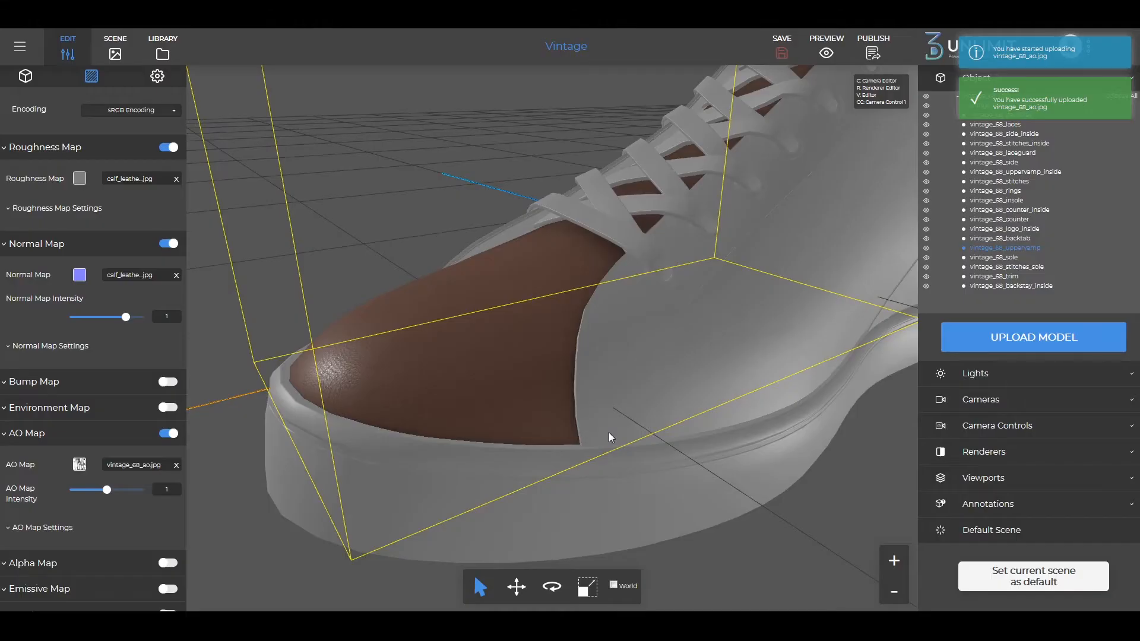
{"action": "scroll", "coordinate": [484, 383], "scroll_direction": "up", "scroll_amount": 5}
{"action": "scroll", "coordinate": [484, 380], "scroll_direction": "up", "scroll_amount": 1}
{"action": "scroll", "coordinate": [484, 380], "scroll_direction": "down", "scroll_amount": 5}
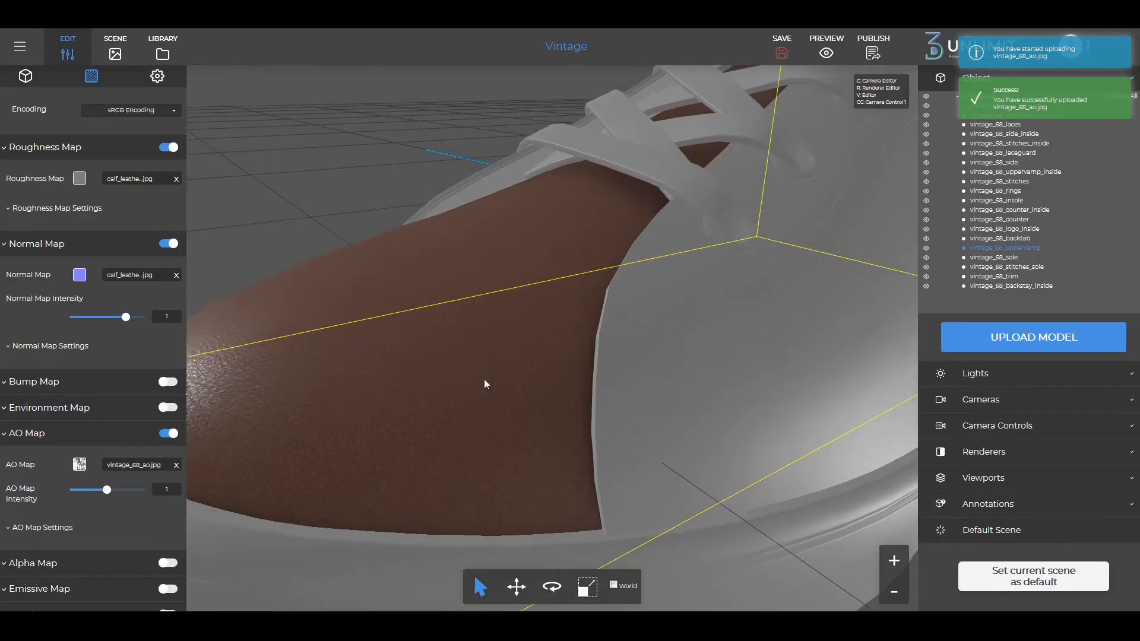
Set the Mahogany material's roughness to 0.92 and metalness to 0.16, and check the upper vamp
{"action": "scroll", "coordinate": [511, 376], "scroll_direction": "down", "scroll_amount": 3}
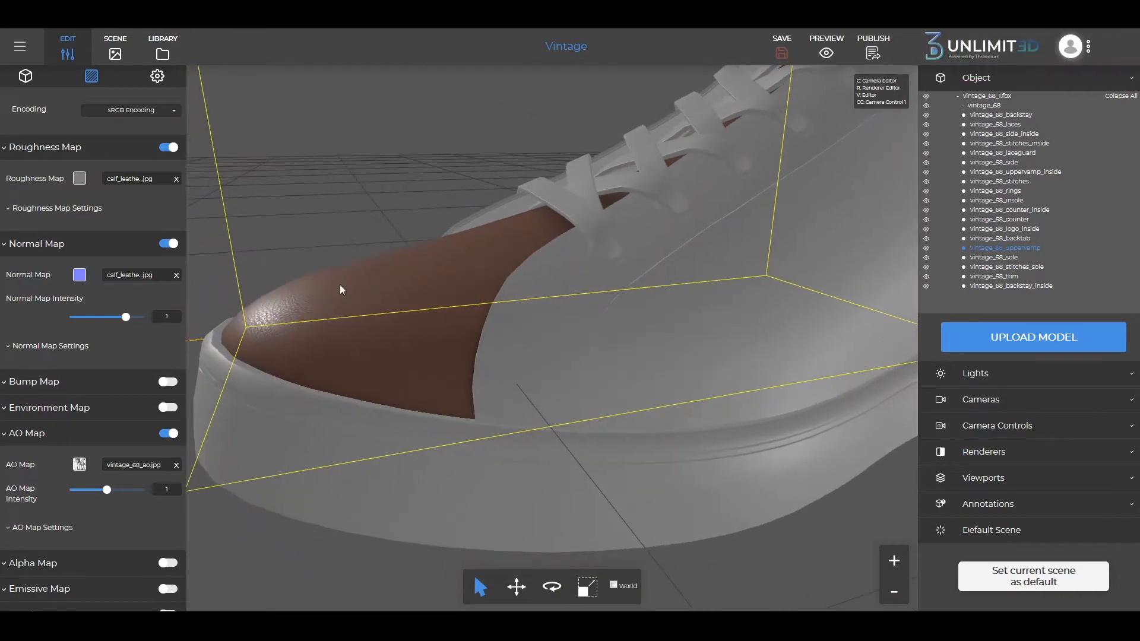
{"action": "scroll", "coordinate": [127, 294], "scroll_direction": "up", "scroll_amount": 15}
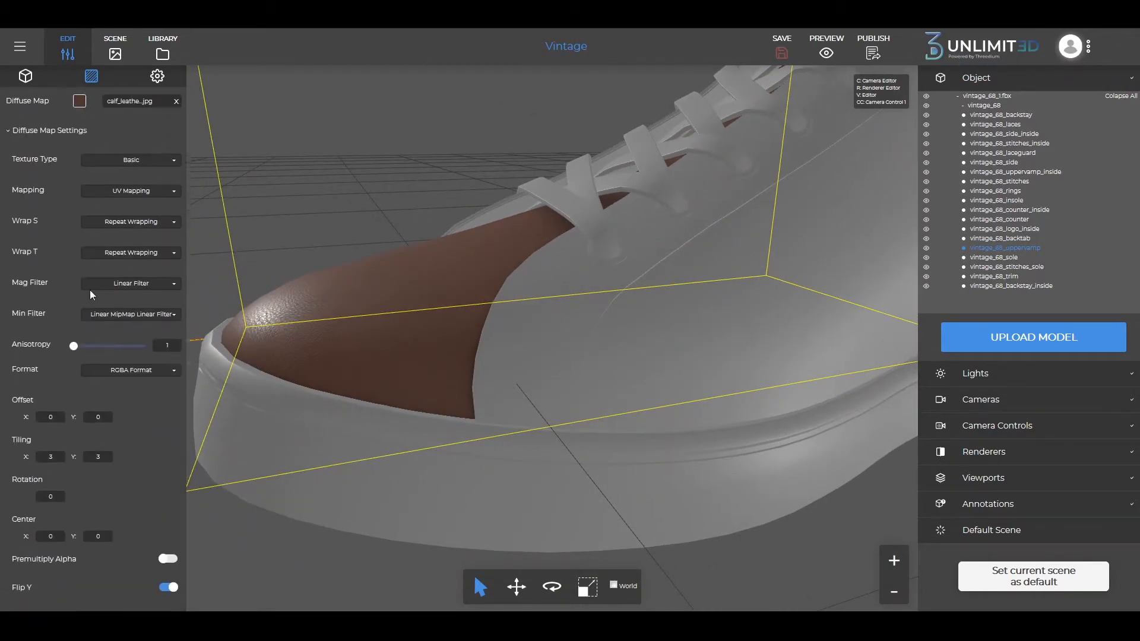
{"action": "scroll", "coordinate": [88, 294], "scroll_direction": "up", "scroll_amount": 6}
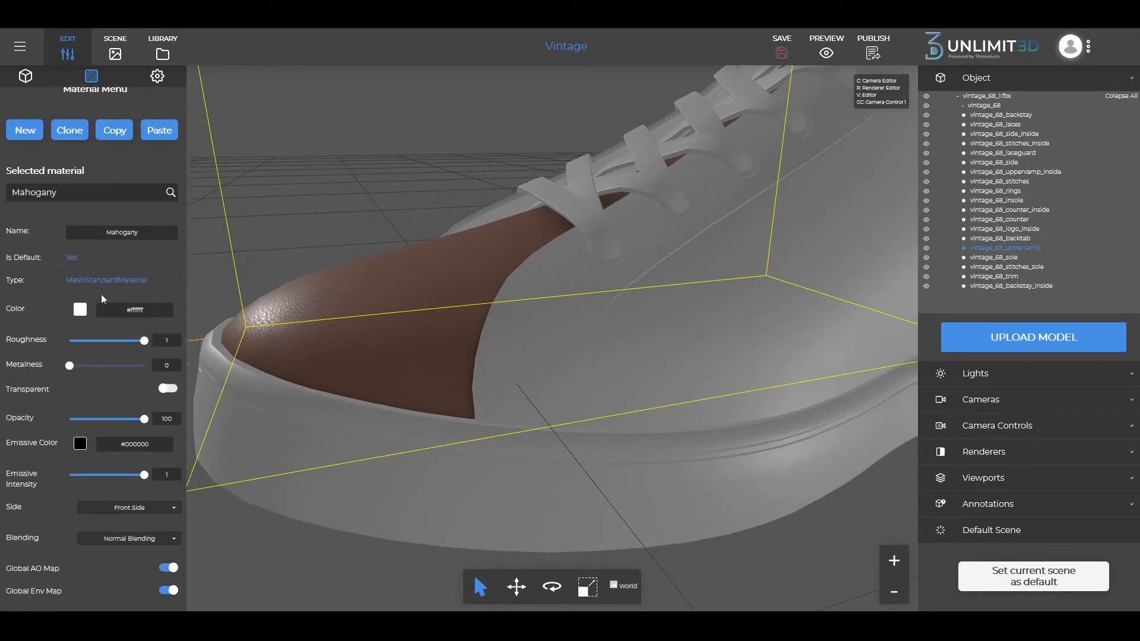
{"action": "left_click_drag", "start_coordinate": [143, 312], "coordinate": [137, 313]}
{"action": "left_click_drag", "start_coordinate": [70, 337], "coordinate": [77, 336]}
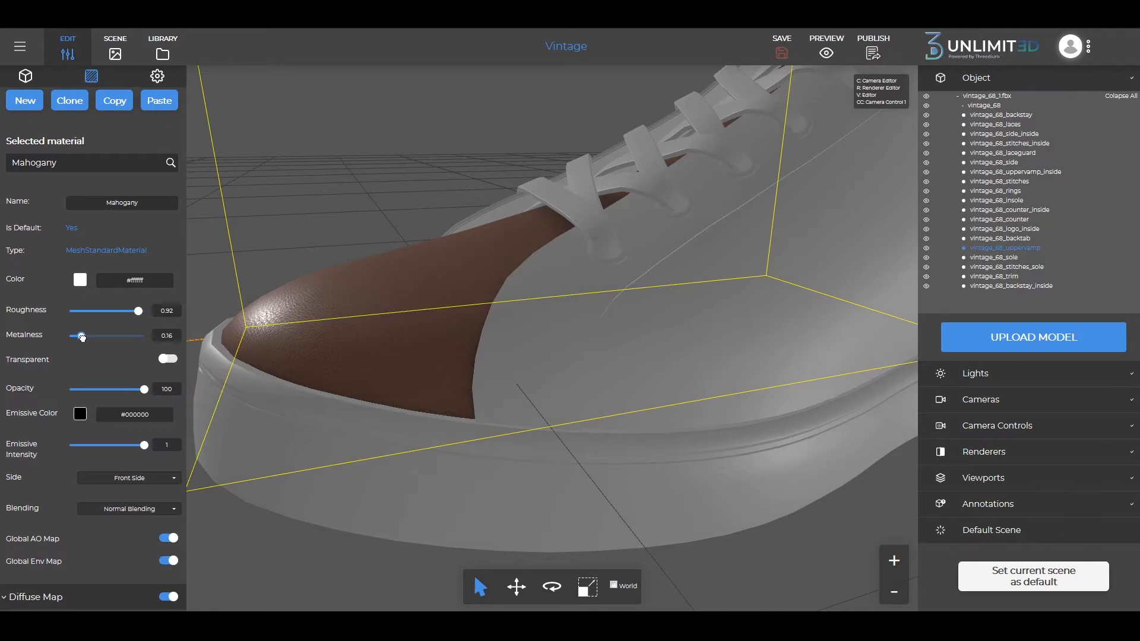
{"action": "left_click_drag", "start_coordinate": [399, 286], "coordinate": [414, 338]}
Copy the Mahogany material from the upper vamp and paste it onto the vintage_68_side part
{"action": "scroll", "coordinate": [117, 148], "scroll_direction": "up", "scroll_amount": 1}
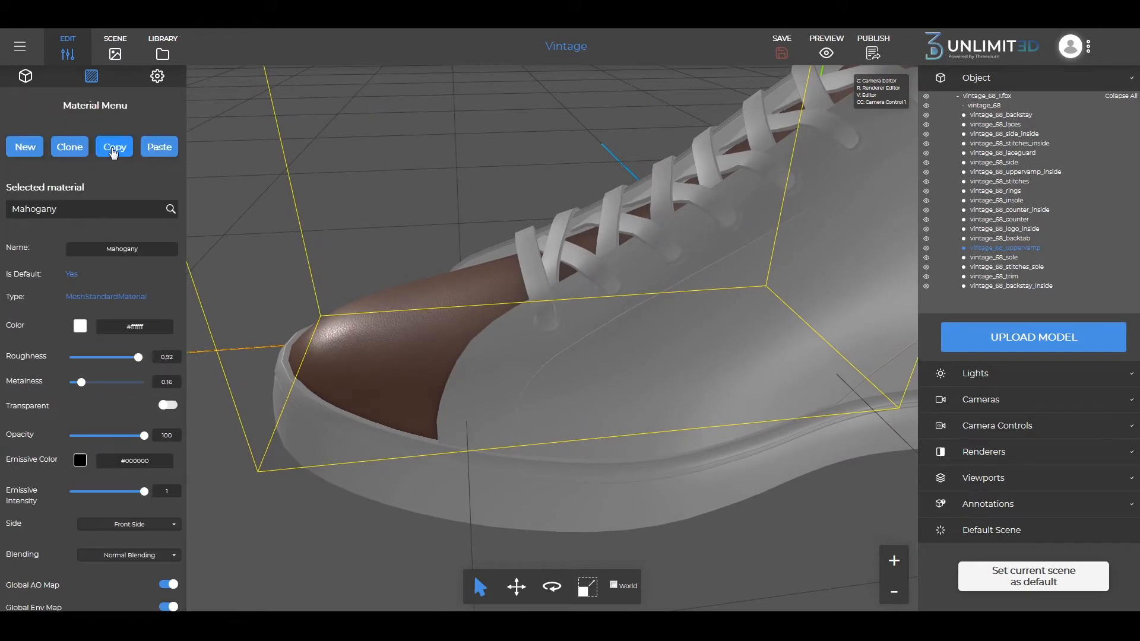
{"action": "scroll", "coordinate": [415, 210], "scroll_direction": "down", "scroll_amount": 5}
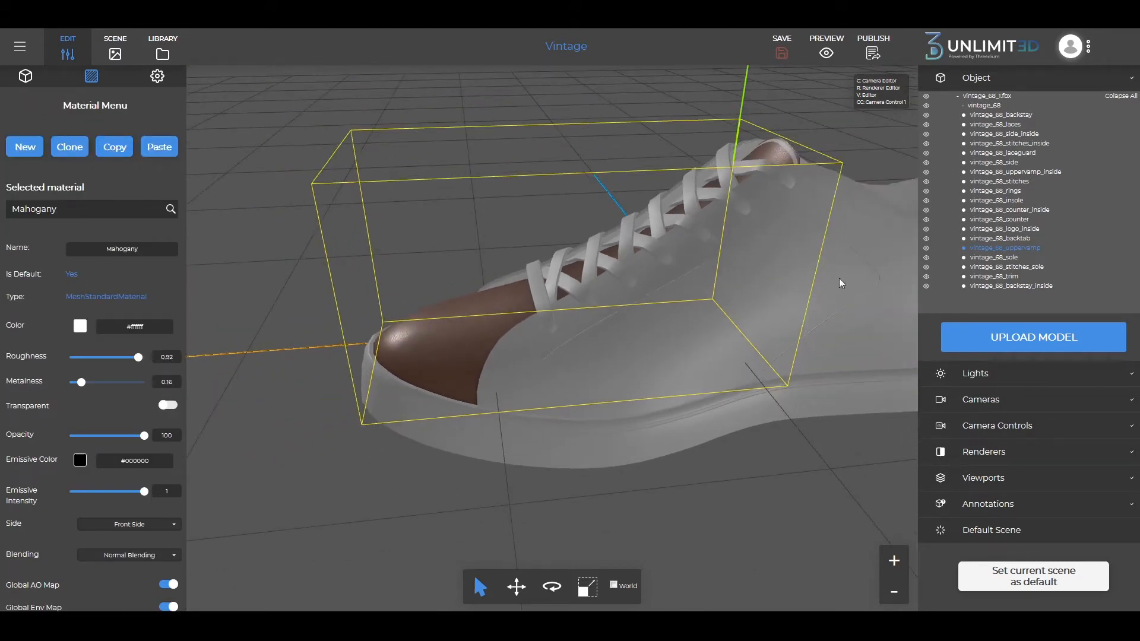
{"action": "left_click", "coordinate": [715, 285]}
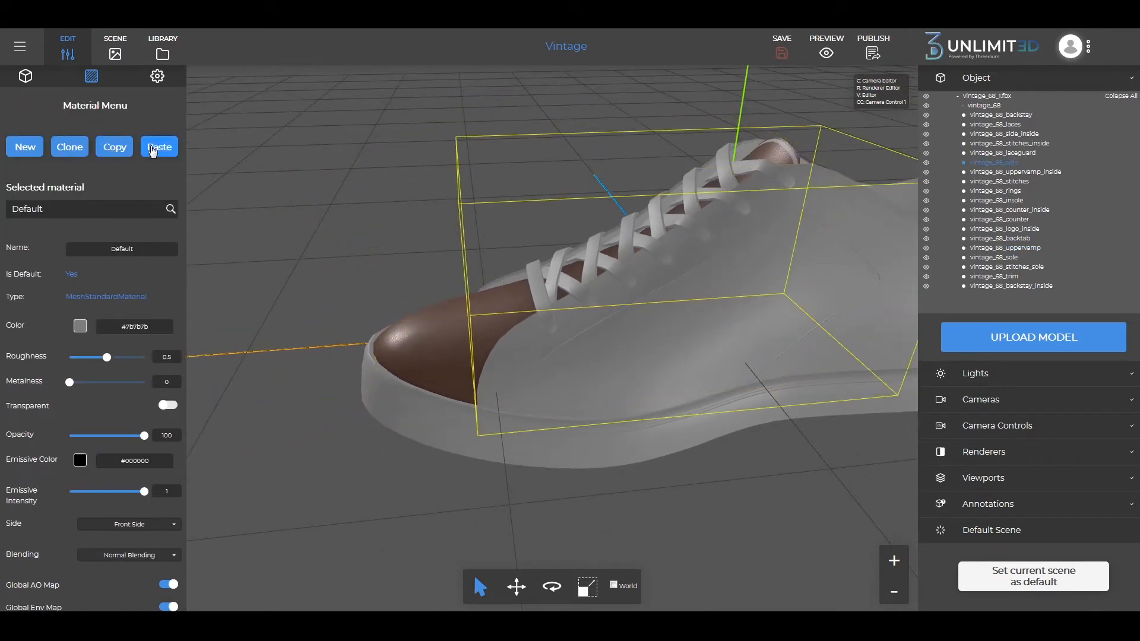
{"action": "left_click", "coordinate": [158, 147]}
Paste the copied Mahogany material onto the heel counter part and inspect the shoe from both sides
{"action": "mouse_move", "coordinate": [471, 237]}
{"action": "left_mouse_down"}
{"action": "mouse_move", "coordinate": [319, 174]}
{"action": "mouse_move", "coordinate": [333, 203]}
{"action": "mouse_move", "coordinate": [476, 233]}
{"action": "left_mouse_up"}
{"action": "left_click", "coordinate": [827, 272]}
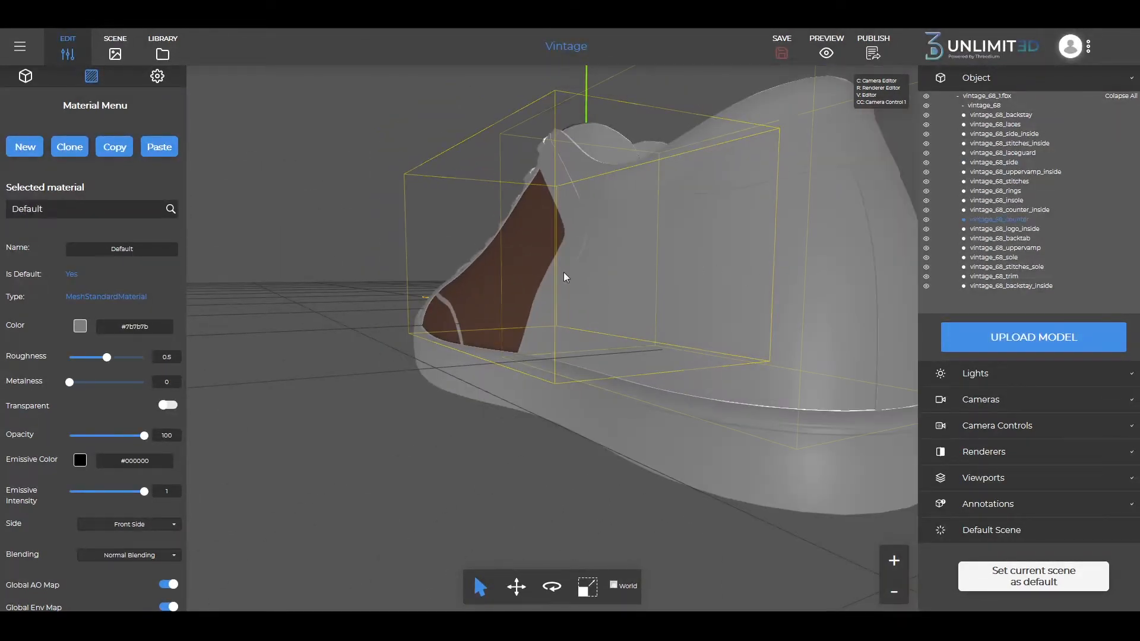
{"action": "left_click", "coordinate": [162, 151]}
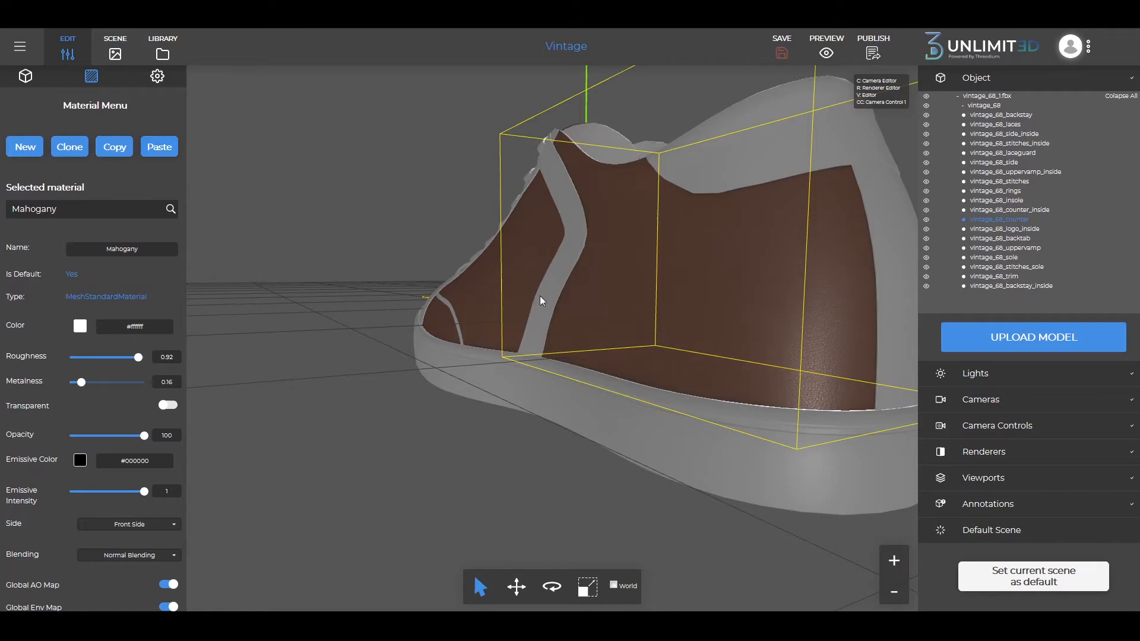
{"action": "left_click_drag", "start_coordinate": [457, 234], "coordinate": [368, 237]}
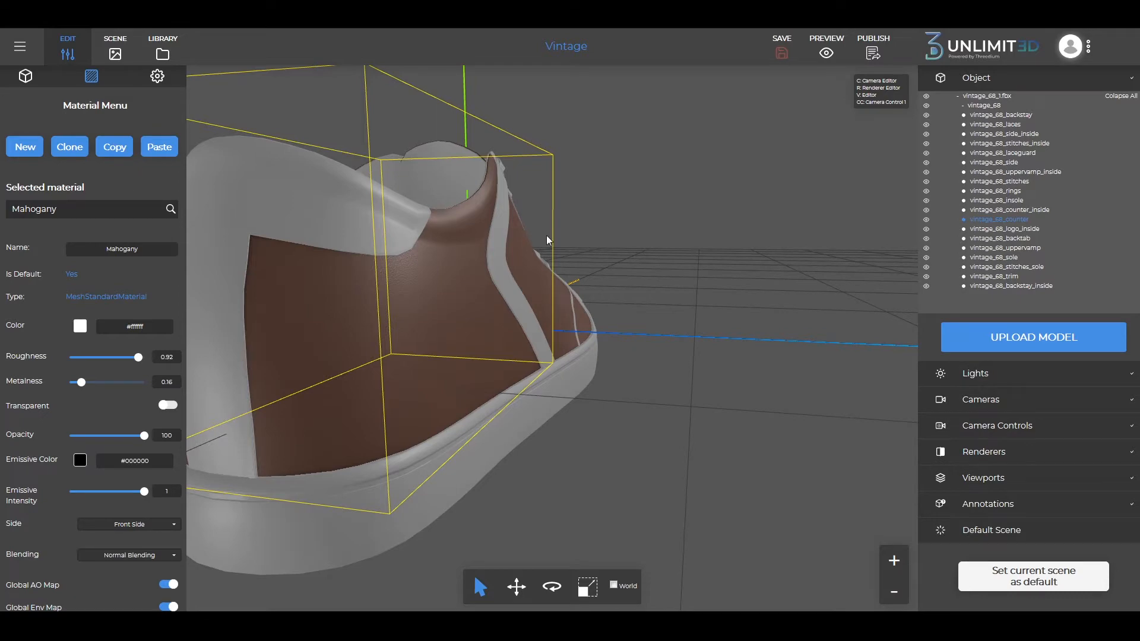
{"action": "left_click_drag", "start_coordinate": [546, 235], "coordinate": [422, 241]}
{"action": "left_click_drag", "start_coordinate": [536, 241], "coordinate": [435, 255]}
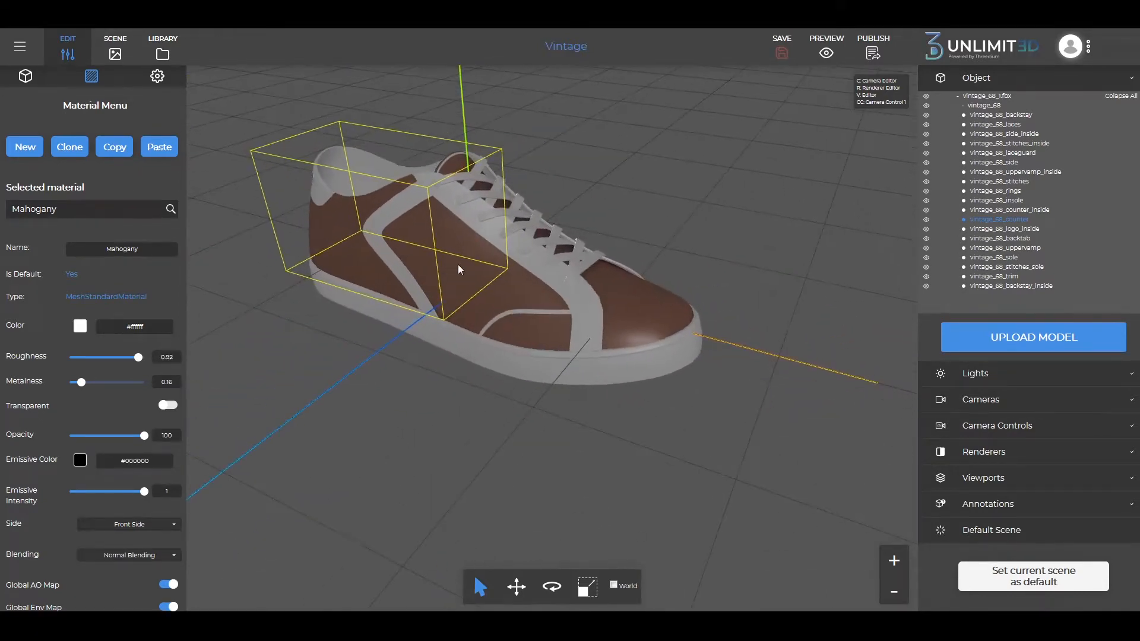
Create a new MeshStandardMaterial named Suede for the vintage_68_laceguard mesh only, set as its default
{"action": "scroll", "coordinate": [546, 275], "scroll_direction": "up", "scroll_amount": 5}
{"action": "left_click_drag", "start_coordinate": [546, 276], "coordinate": [524, 260]}
{"action": "right_click_drag", "start_coordinate": [574, 244], "coordinate": [604, 252]}
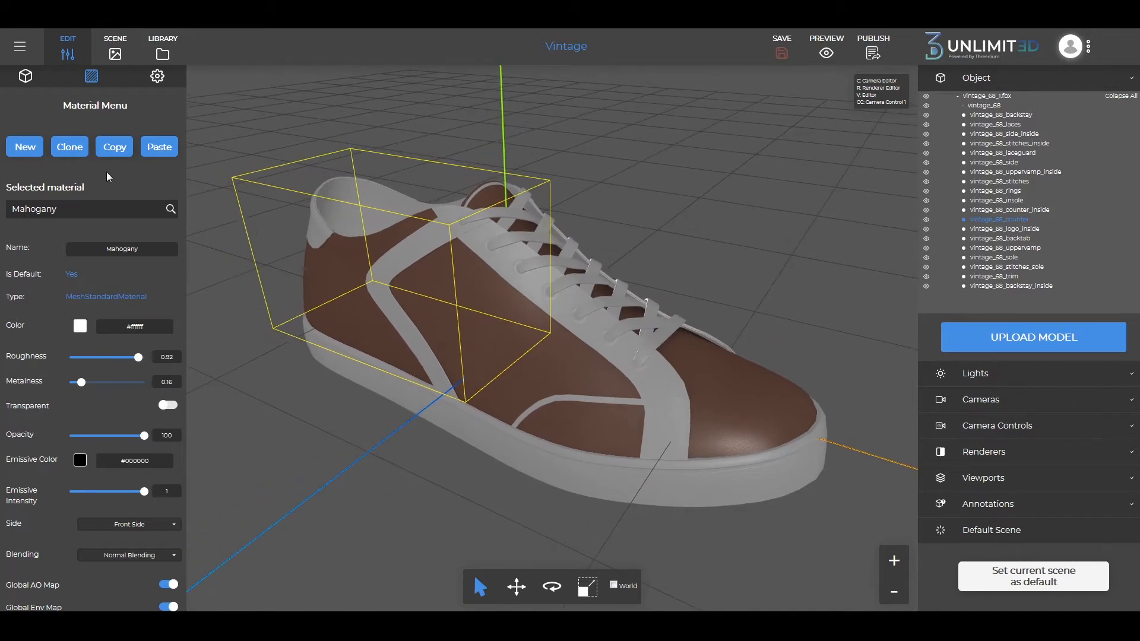
{"action": "left_click", "coordinate": [660, 387]}
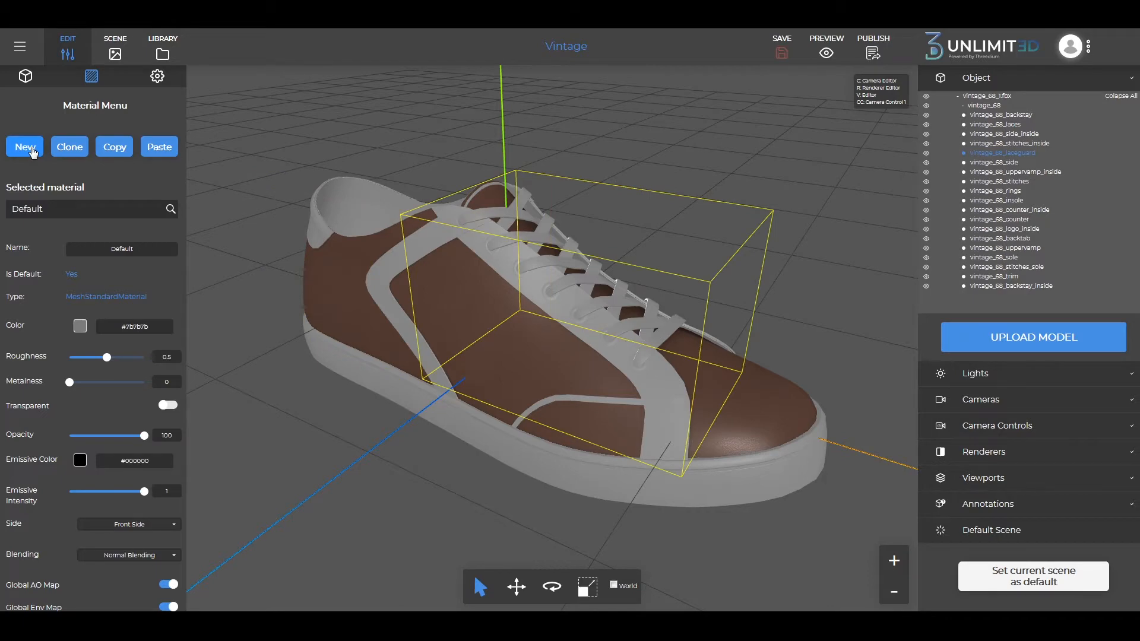
{"action": "left_click", "coordinate": [32, 152]}
{"action": "type", "text": "s"}
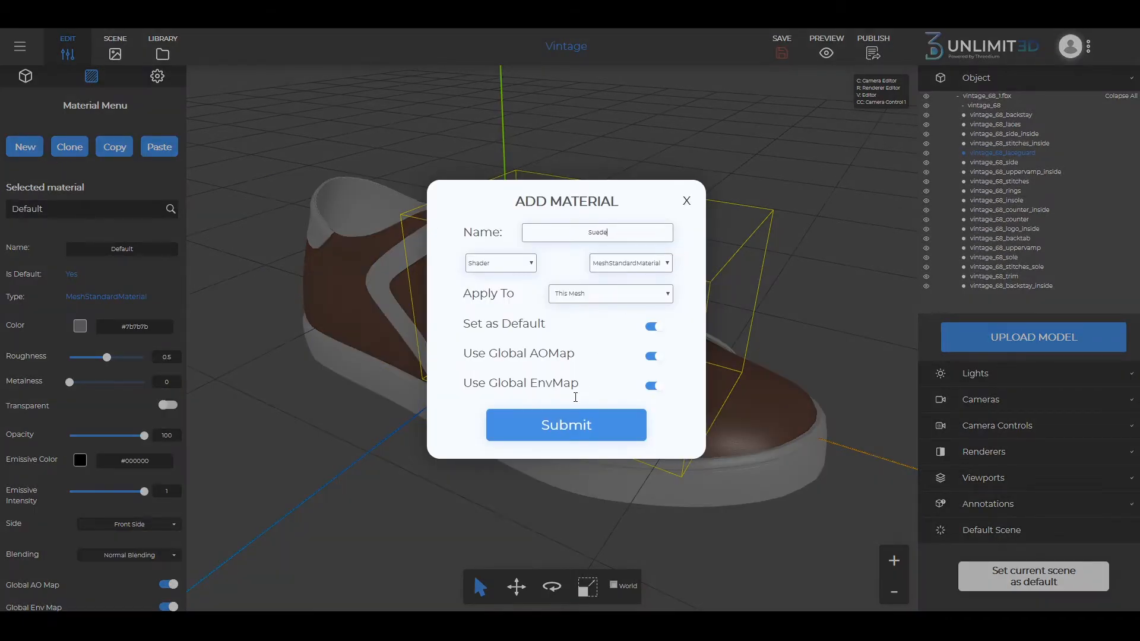
{"action": "left_click", "coordinate": [555, 427]}
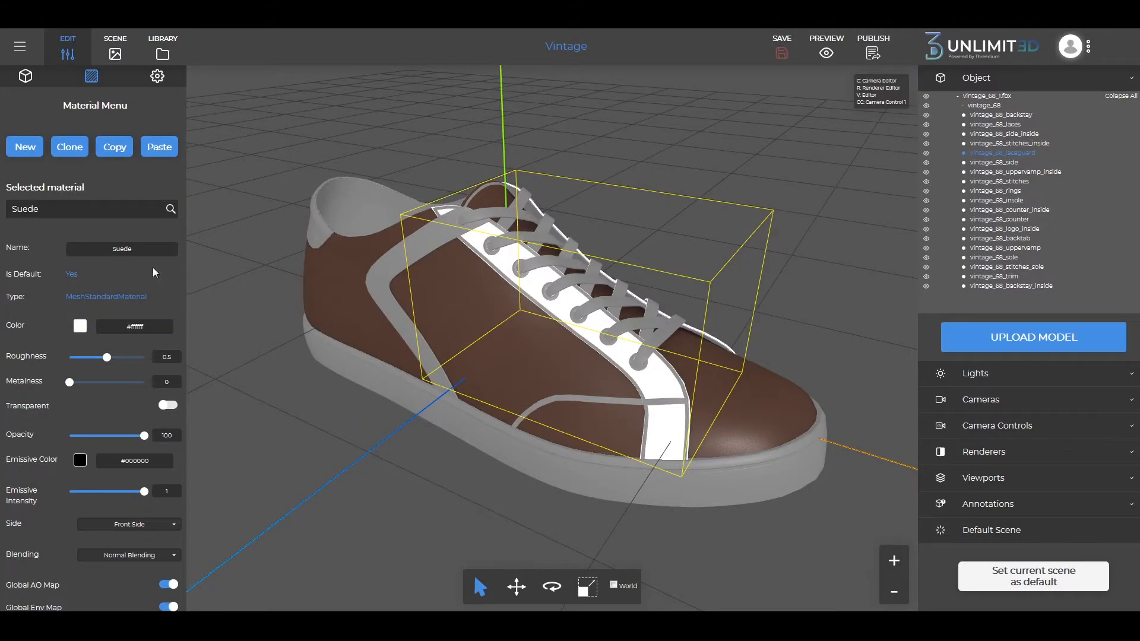
Upload the suede_and_canvas_sand_2k texture as the Suede material's diffuse map
{"action": "scroll", "coordinate": [152, 268], "scroll_direction": "down", "scroll_amount": 6}
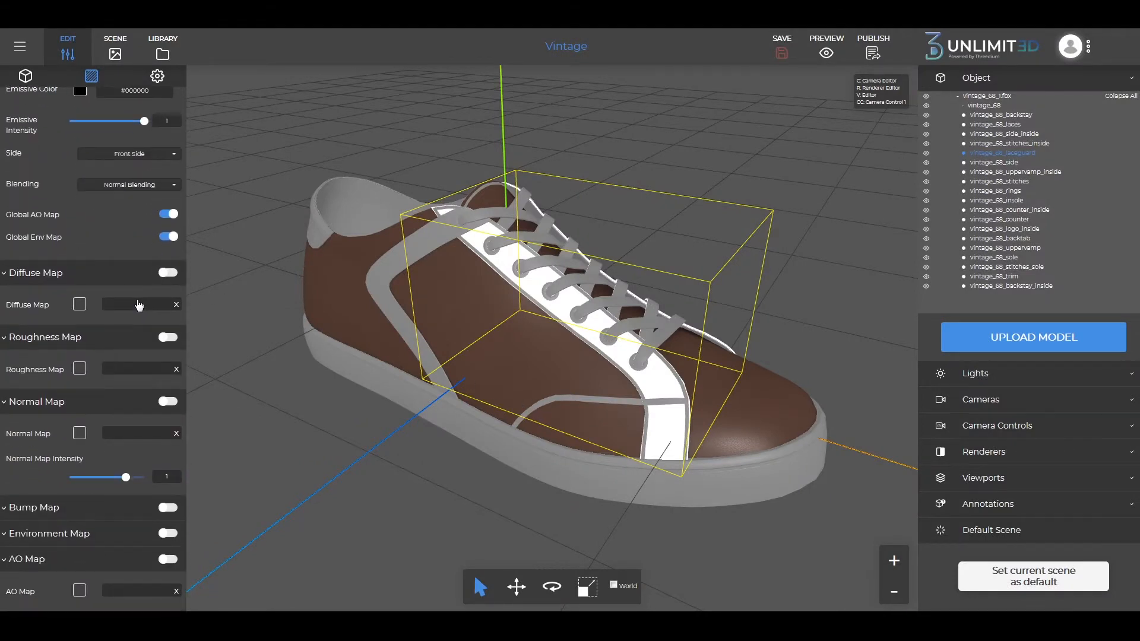
{"action": "left_click", "coordinate": [138, 304]}
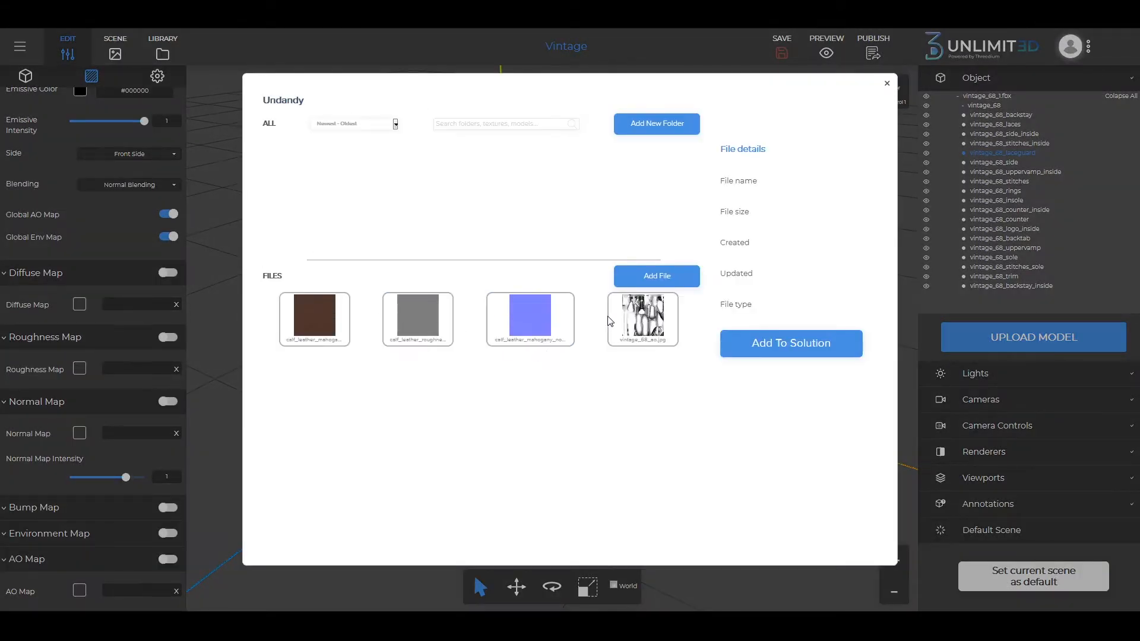
{"action": "left_click", "coordinate": [644, 280]}
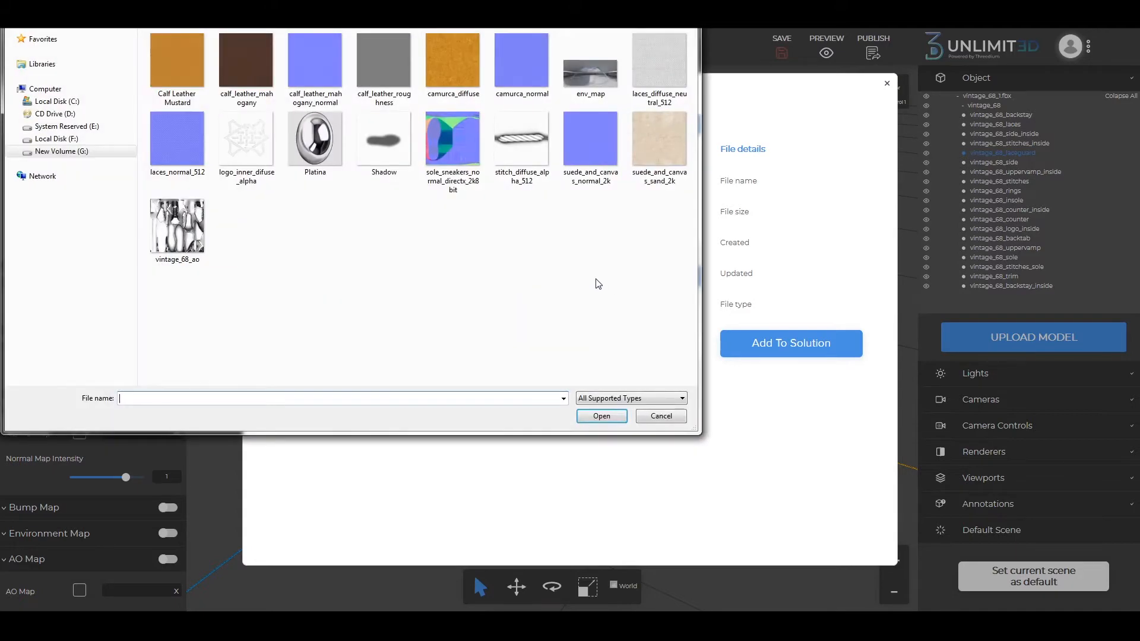
{"action": "left_click", "coordinate": [657, 173]}
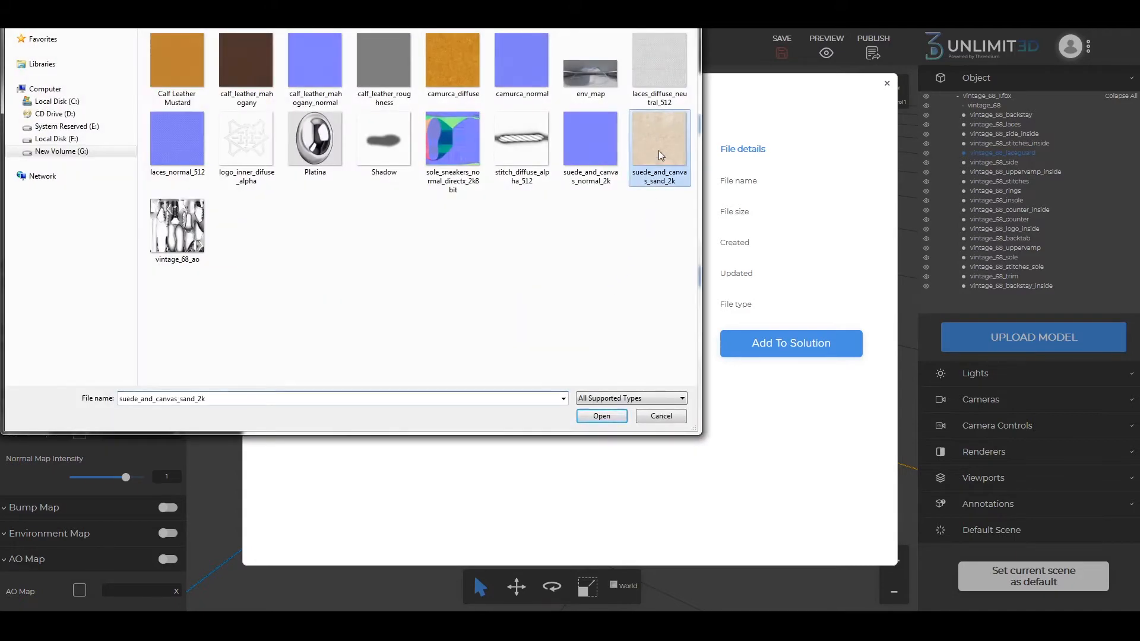
{"action": "left_click", "coordinate": [606, 421]}
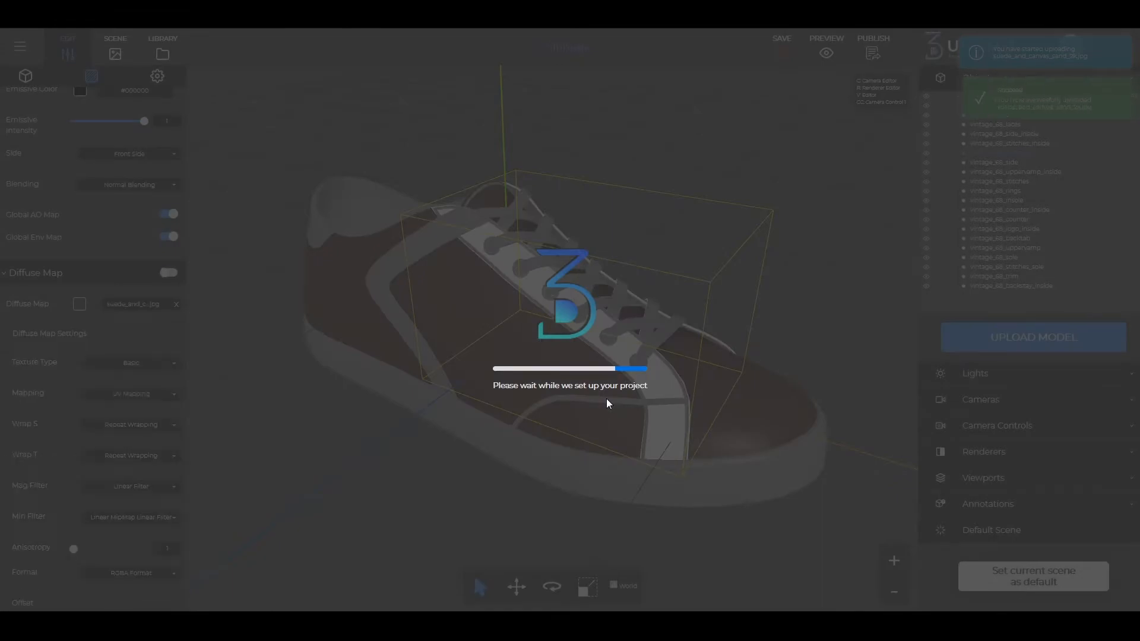
Set the Suede diffuse map's tiling to 2 in both X and Y
{"action": "scroll", "coordinate": [767, 400], "scroll_direction": "up", "scroll_amount": 3}
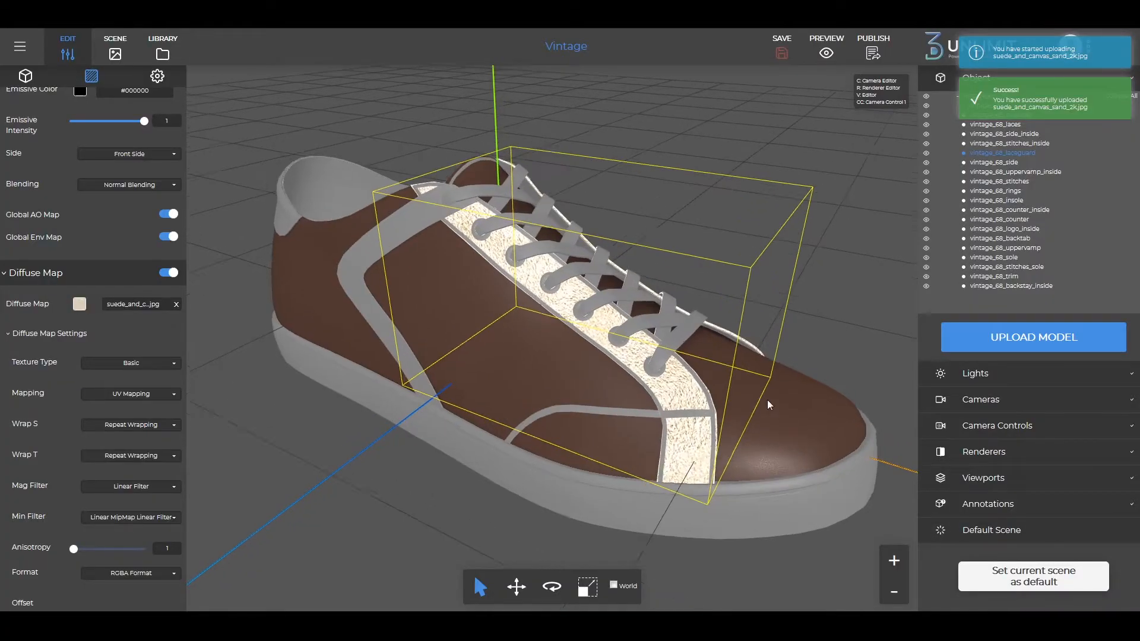
{"action": "scroll", "coordinate": [767, 400], "scroll_direction": "up", "scroll_amount": 2}
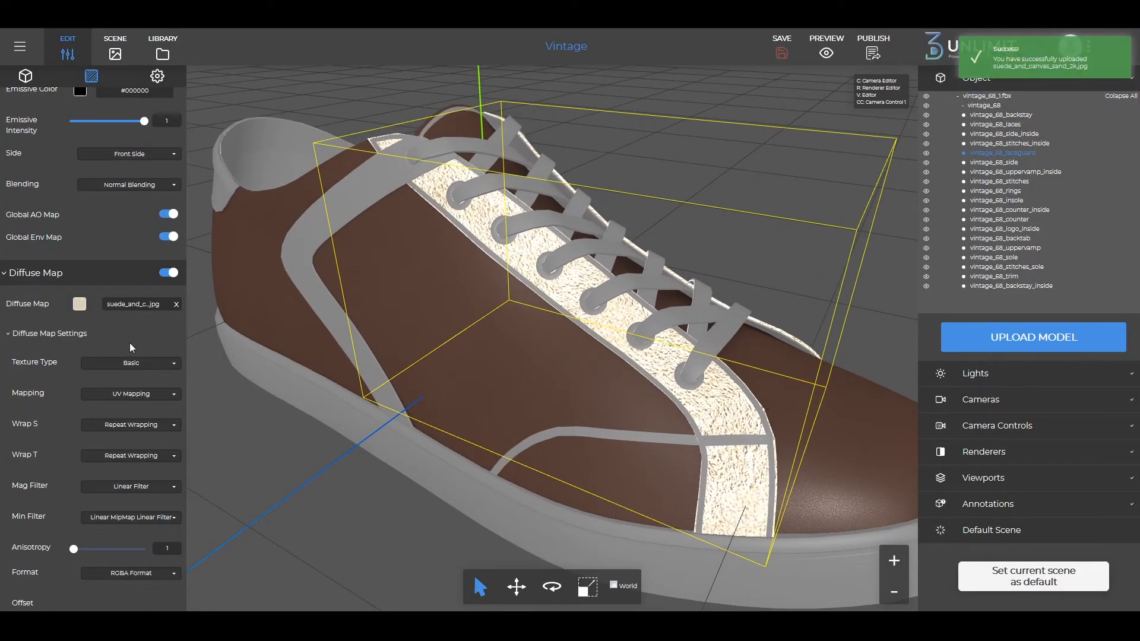
{"action": "scroll", "coordinate": [128, 336], "scroll_direction": "down", "scroll_amount": 4}
{"action": "scroll", "coordinate": [128, 336], "scroll_direction": "down", "scroll_amount": 1}
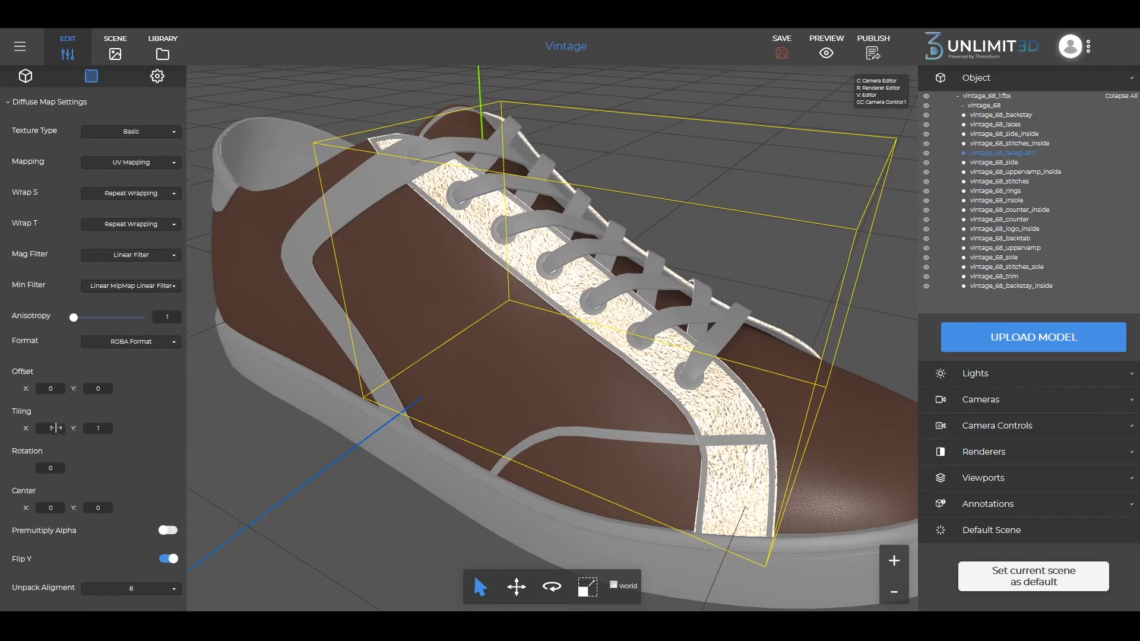
{"action": "type", "text": "2"}
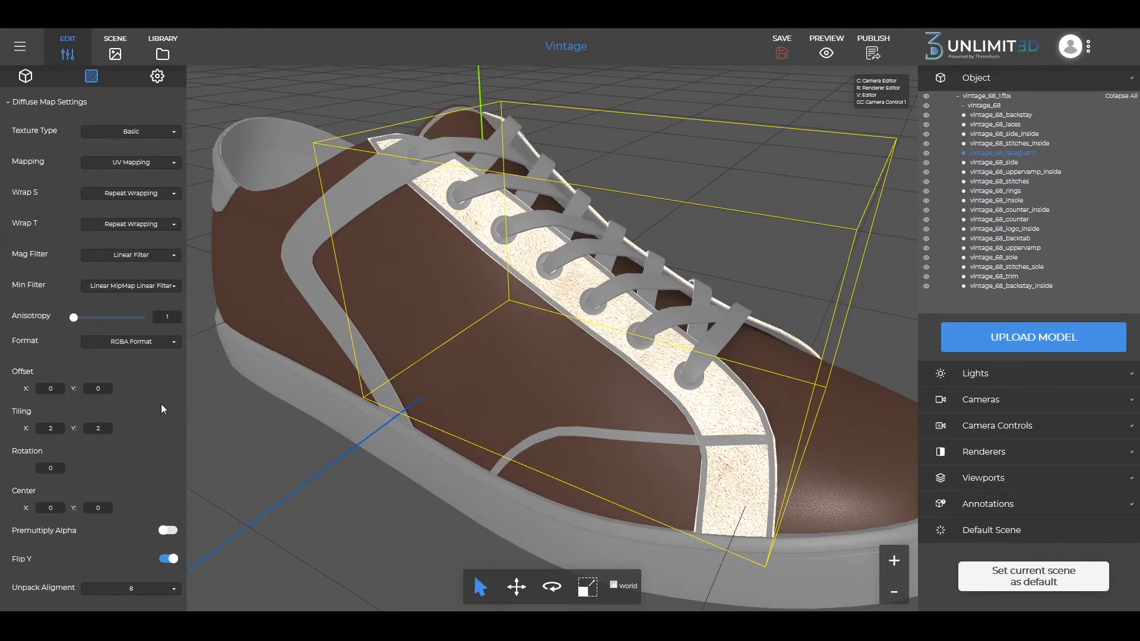
Upload the suede_and_canvas_normal_2k texture as the Suede material's normal map
{"action": "scroll", "coordinate": [159, 391], "scroll_direction": "down", "scroll_amount": 5}
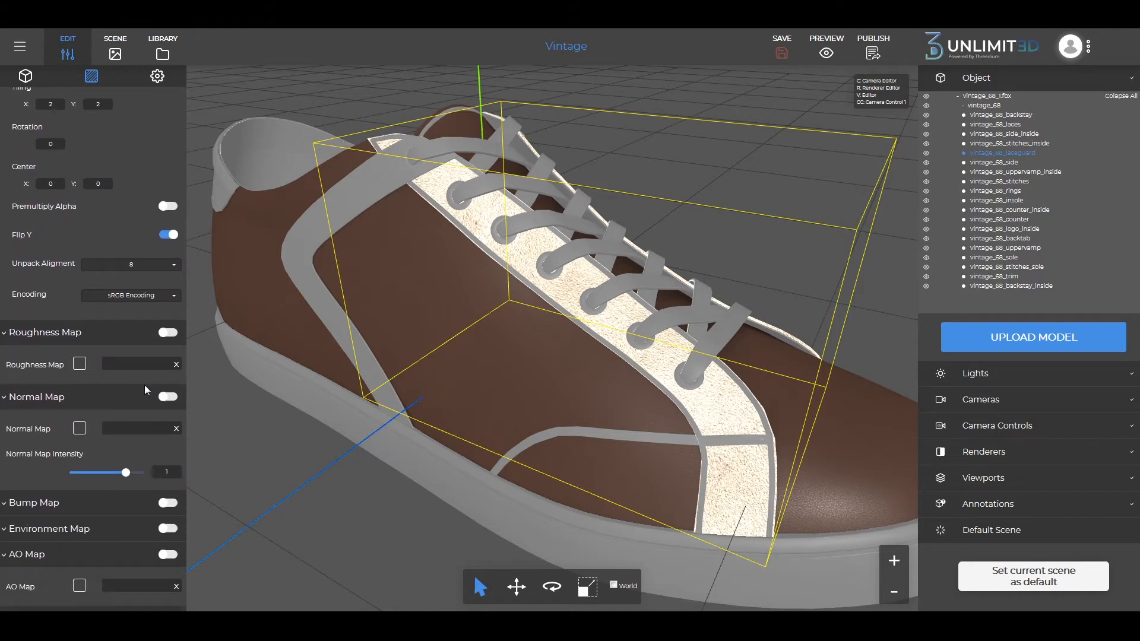
{"action": "left_click", "coordinate": [144, 433]}
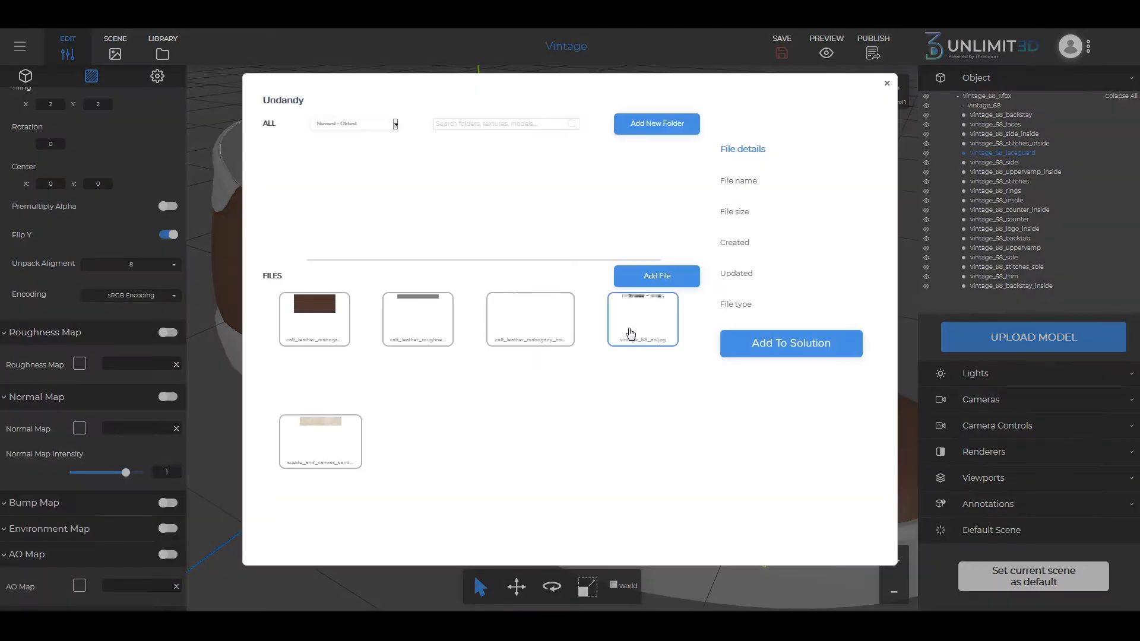
{"action": "left_click", "coordinate": [653, 277]}
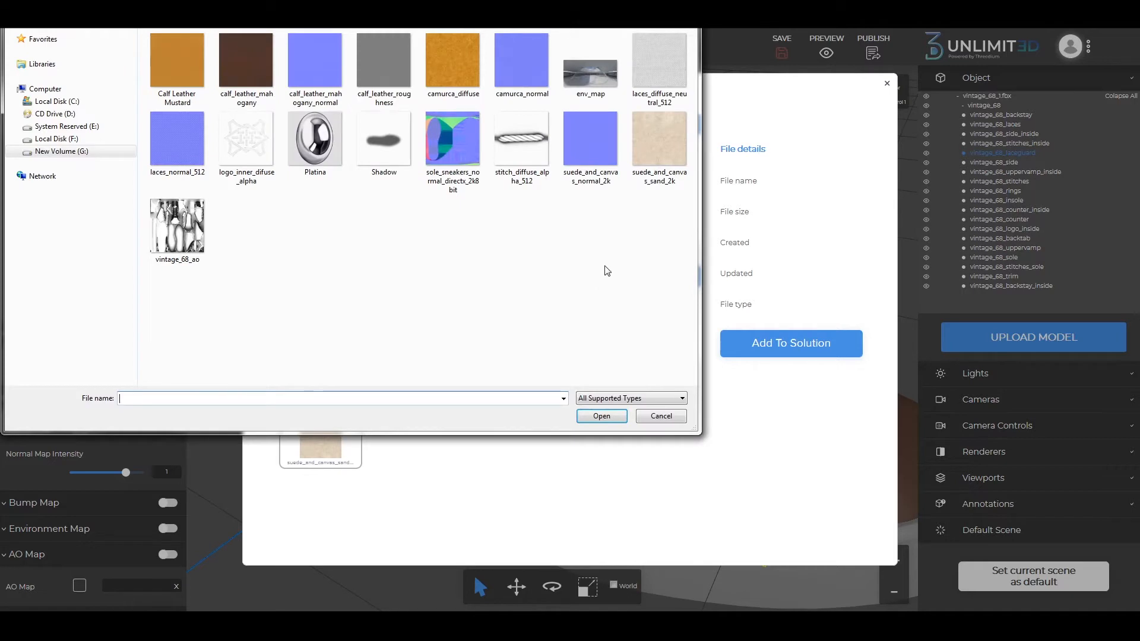
{"action": "left_click", "coordinate": [597, 155]}
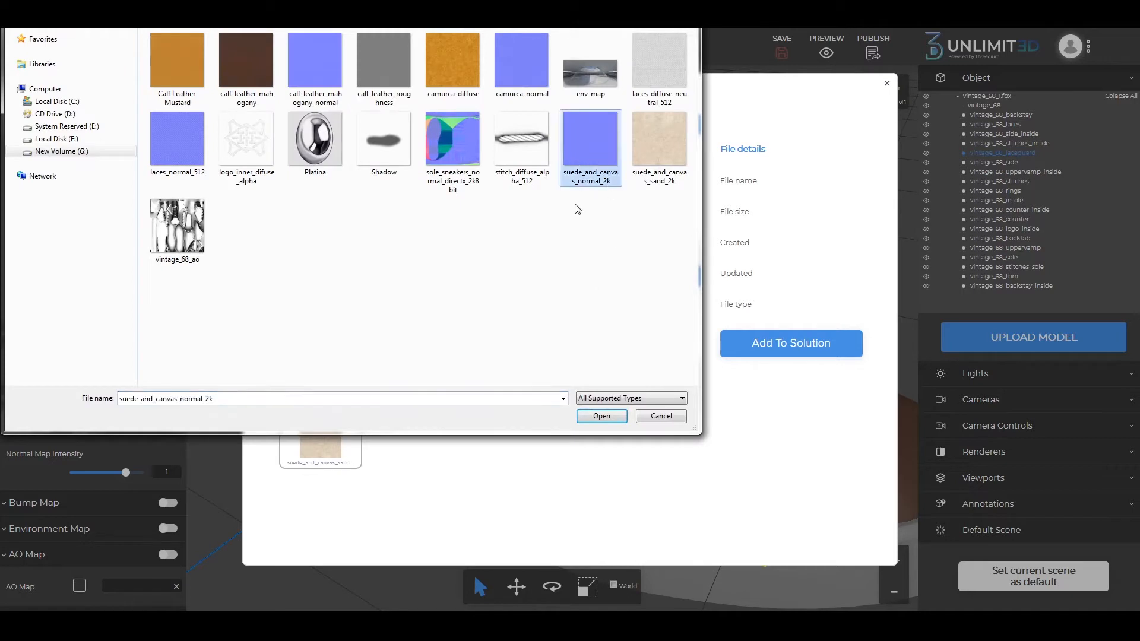
{"action": "left_click", "coordinate": [601, 416]}
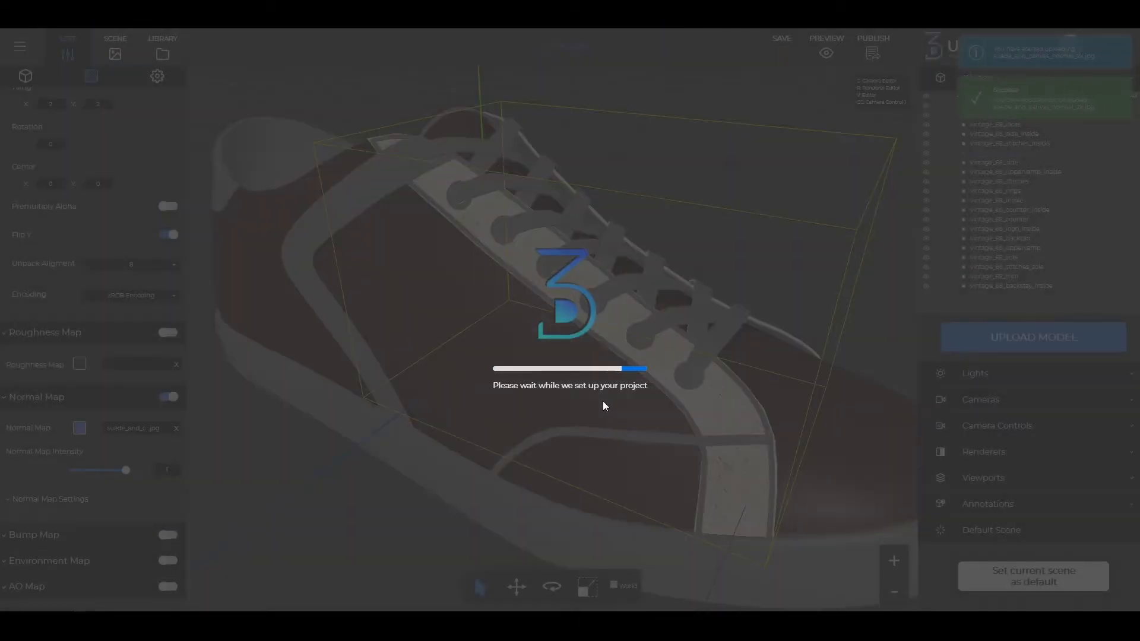
Upload the vintage_68_ao texture as the Suede material's AO map and inspect the lace guard
{"action": "scroll", "coordinate": [119, 387], "scroll_direction": "down", "scroll_amount": 3}
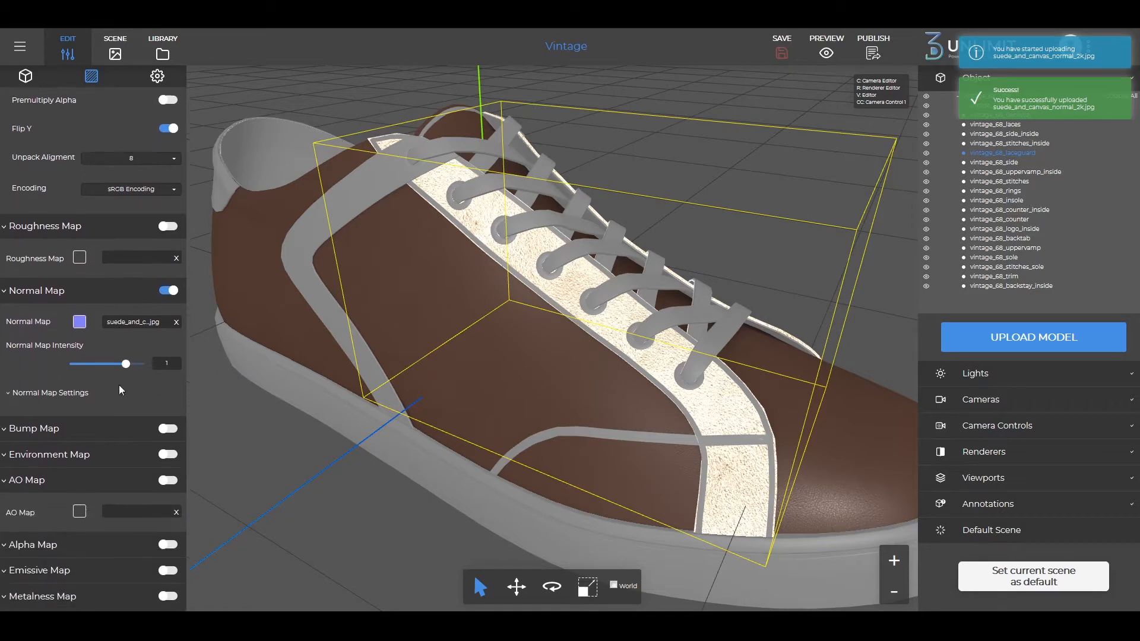
{"action": "left_click", "coordinate": [131, 434]}
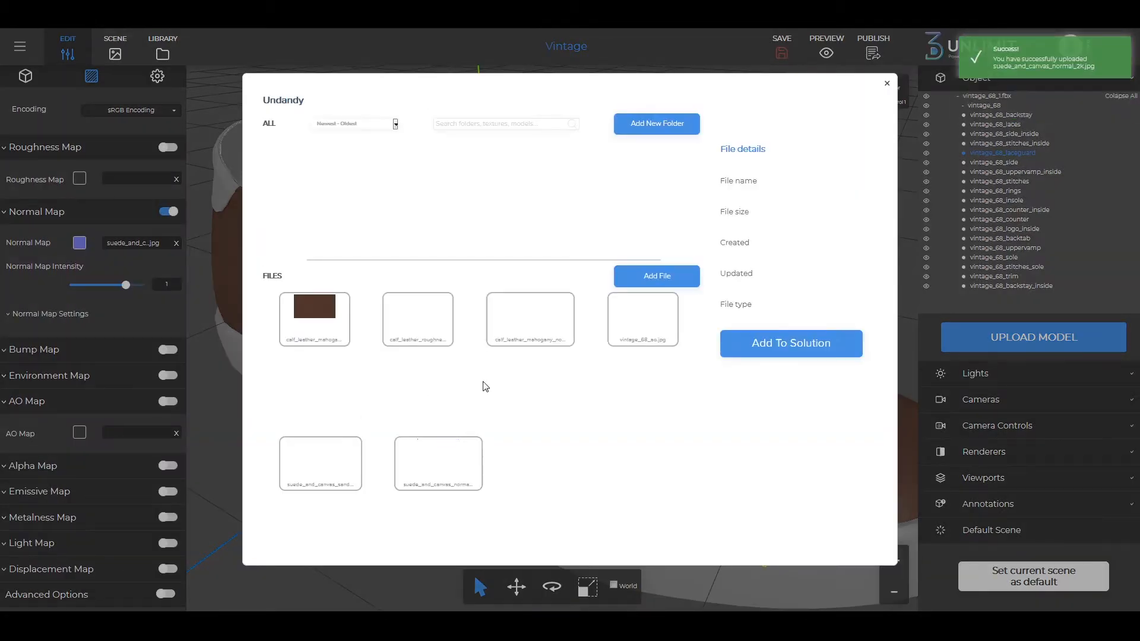
{"action": "left_click", "coordinate": [645, 279]}
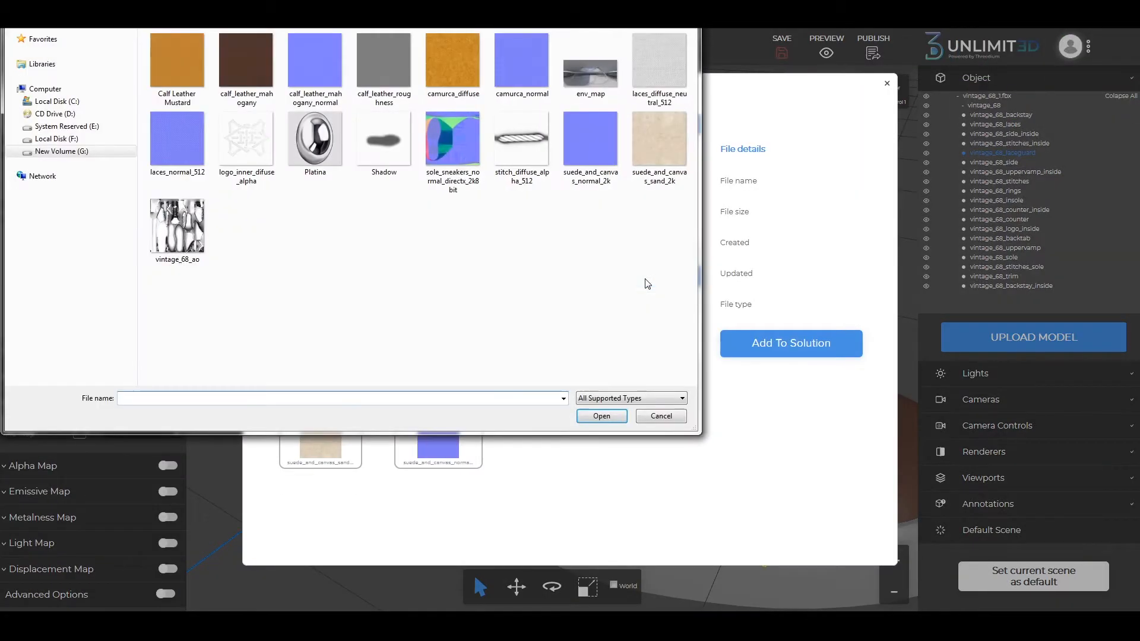
{"action": "left_click", "coordinate": [647, 415]}
{"action": "left_click", "coordinate": [639, 330]}
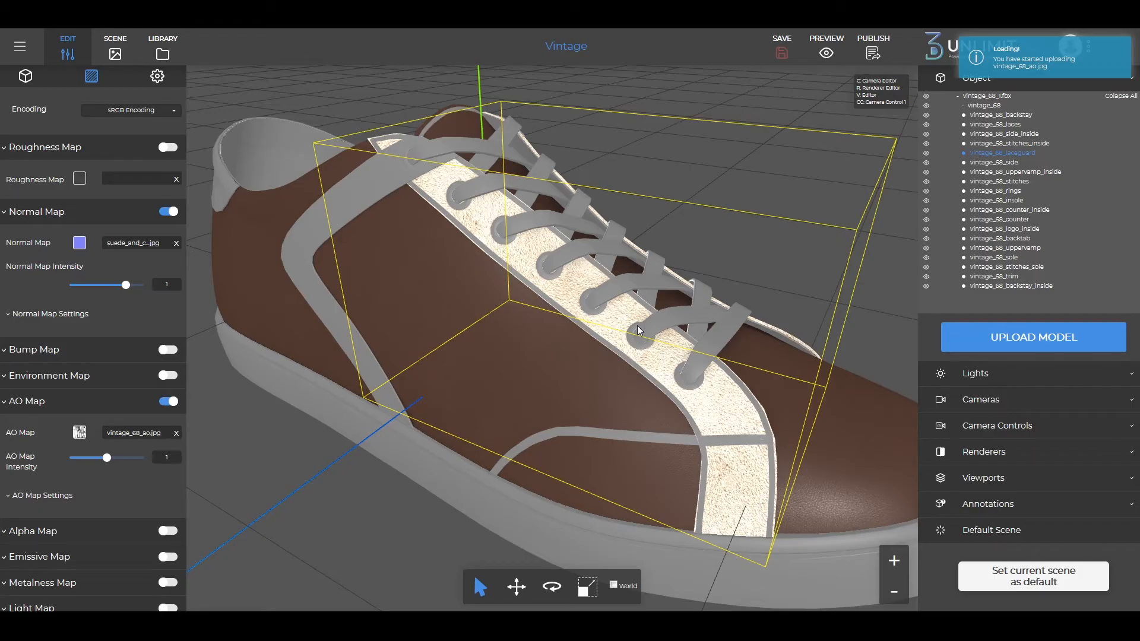
{"action": "left_click_drag", "start_coordinate": [640, 330], "coordinate": [647, 273]}
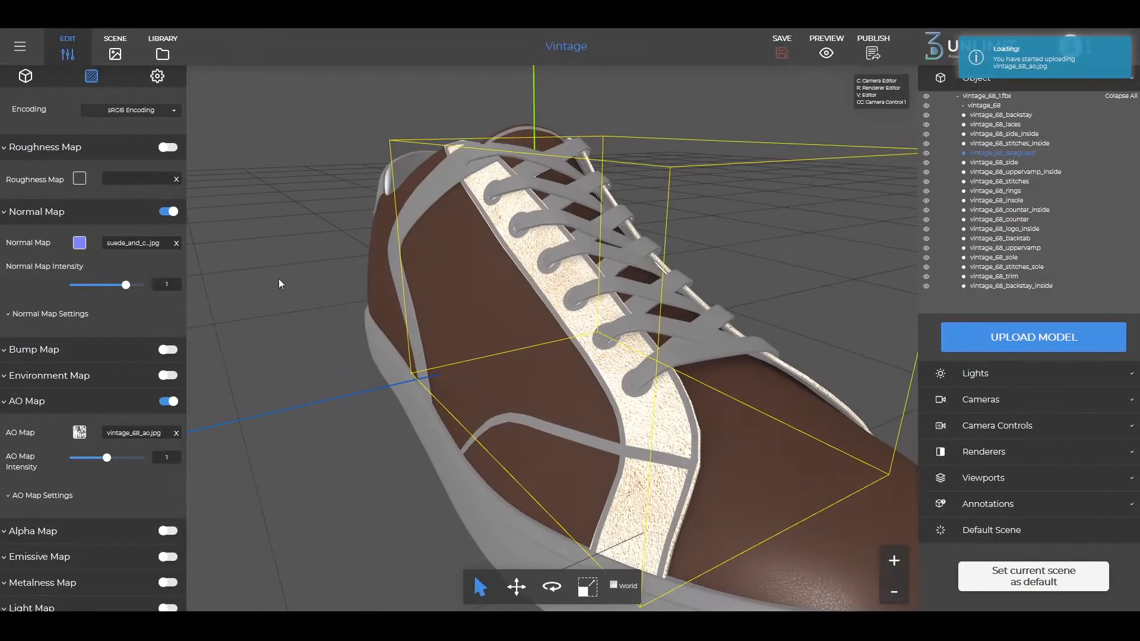
{"action": "scroll", "coordinate": [122, 334], "scroll_direction": "up", "scroll_amount": 1}
{"action": "scroll", "coordinate": [124, 338], "scroll_direction": "up", "scroll_amount": 10}
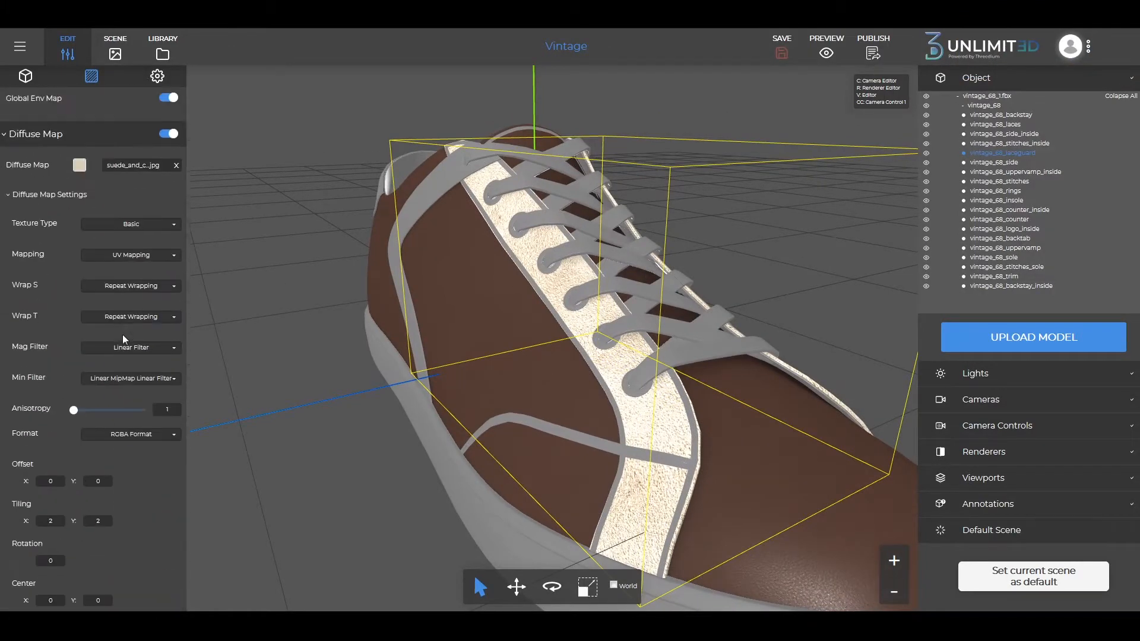
Set the Suede material's roughness to 0.99 and its metalness to 0.34
{"action": "scroll", "coordinate": [124, 338], "scroll_direction": "up", "scroll_amount": 2}
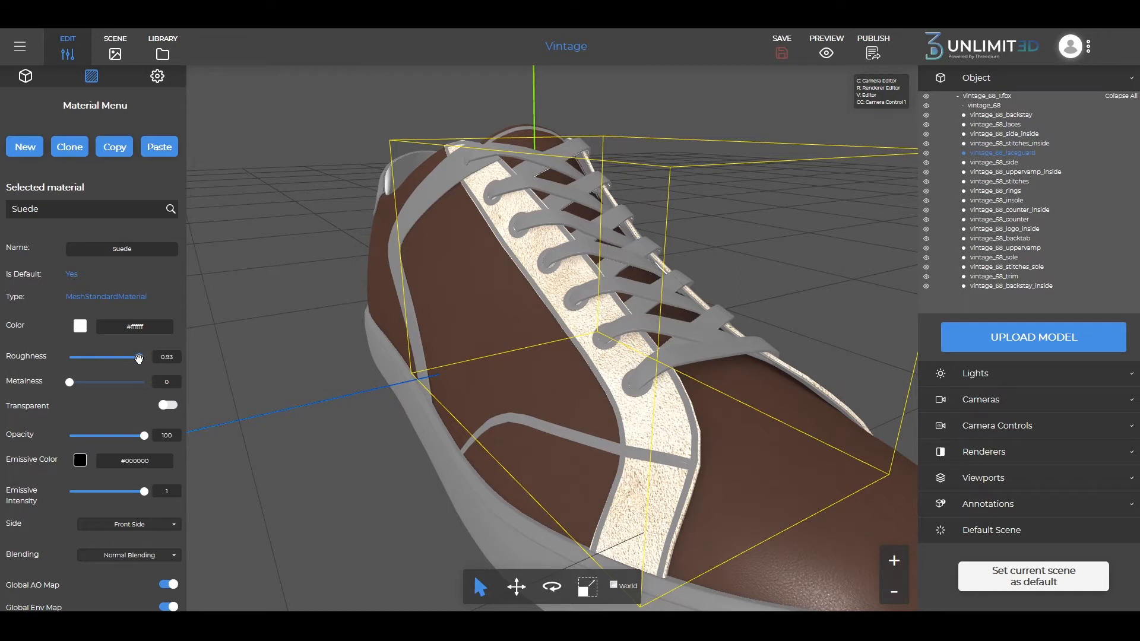
{"action": "left_click_drag", "start_coordinate": [70, 381], "coordinate": [95, 383]}
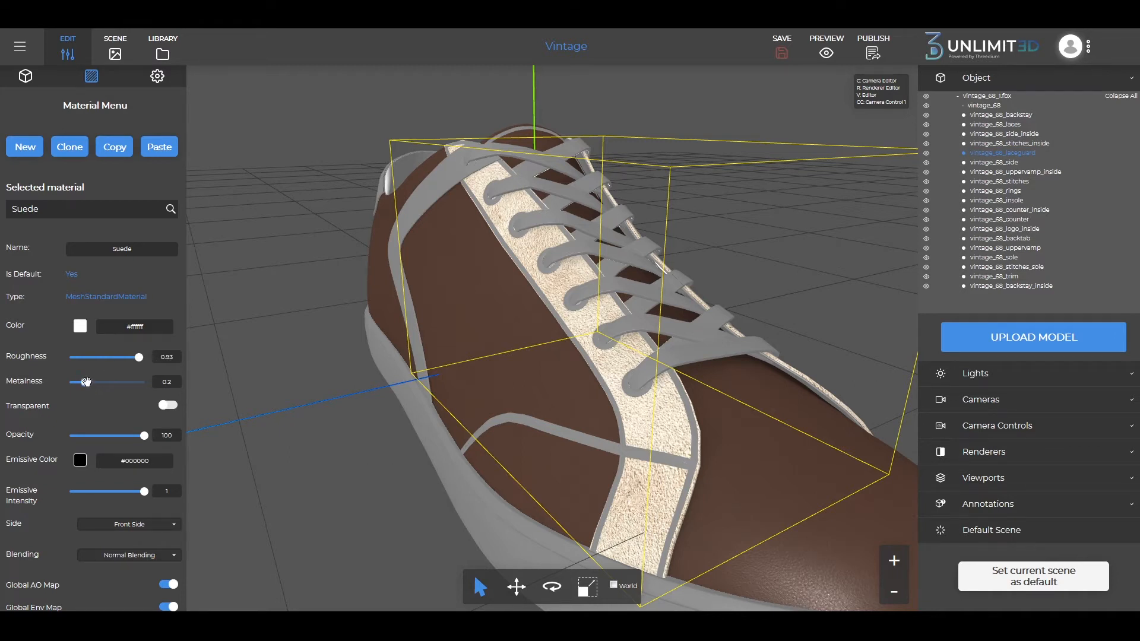
{"action": "left_click_drag", "start_coordinate": [86, 382], "coordinate": [96, 382]}
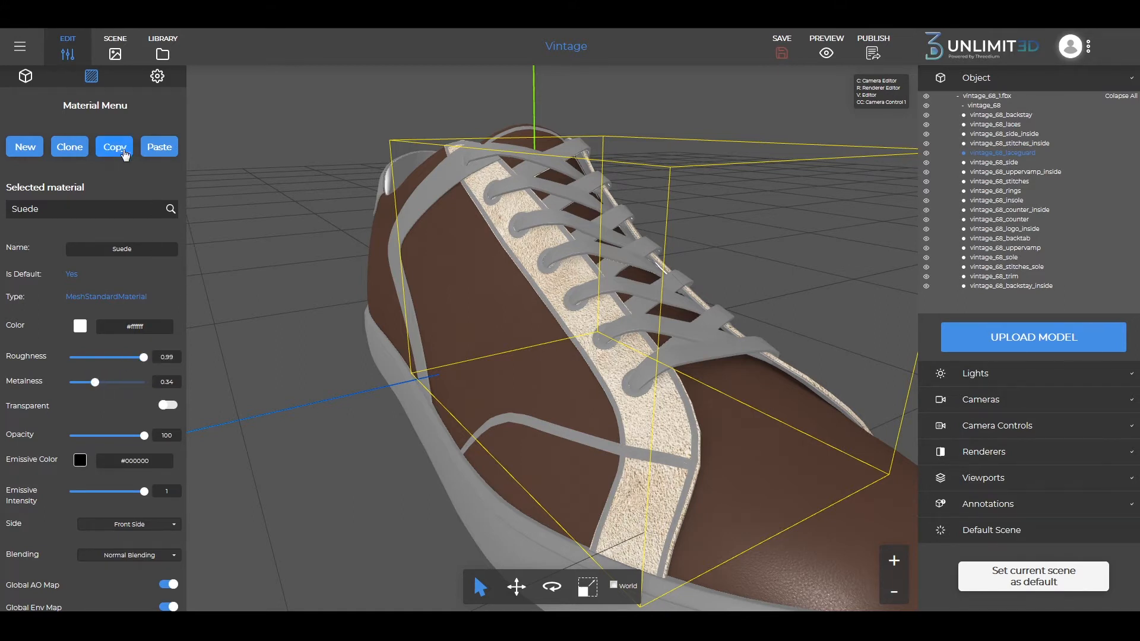
Copy the Suede material from the lace guard and paste it onto the trim on the shoe's side
{"action": "left_click_drag", "start_coordinate": [280, 260], "coordinate": [408, 194]}
{"action": "scroll", "coordinate": [380, 266], "scroll_direction": "down", "scroll_amount": 5}
{"action": "left_click", "coordinate": [496, 255]}
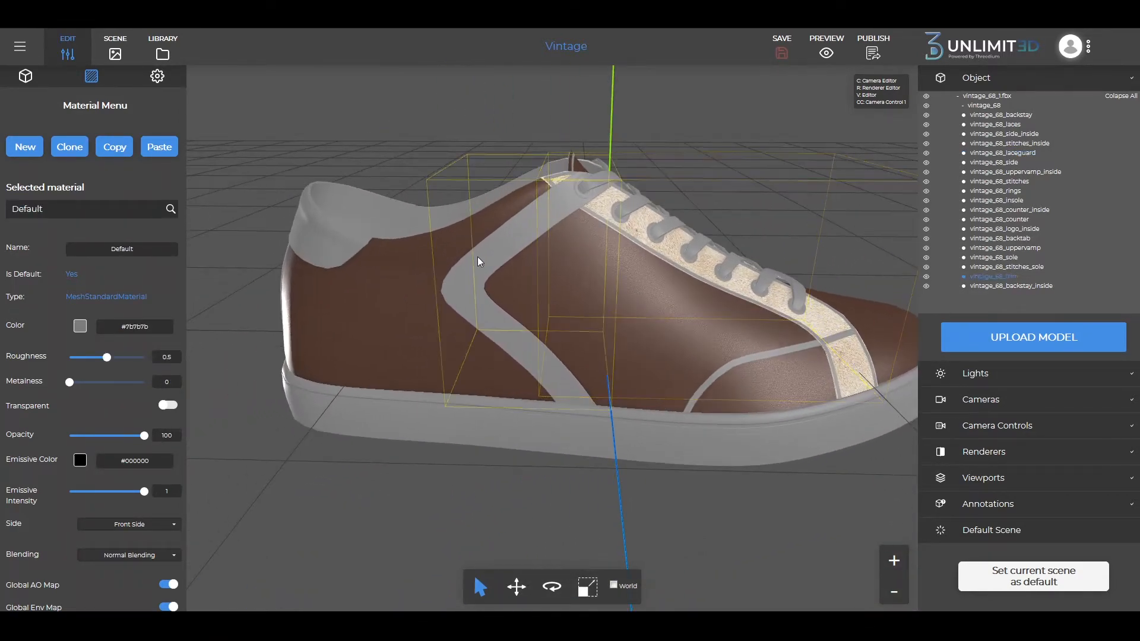
{"action": "left_click", "coordinate": [169, 155]}
Paste the Suede material onto the backstay and the backtab at the heel
{"action": "left_click_drag", "start_coordinate": [744, 202], "coordinate": [703, 374]}
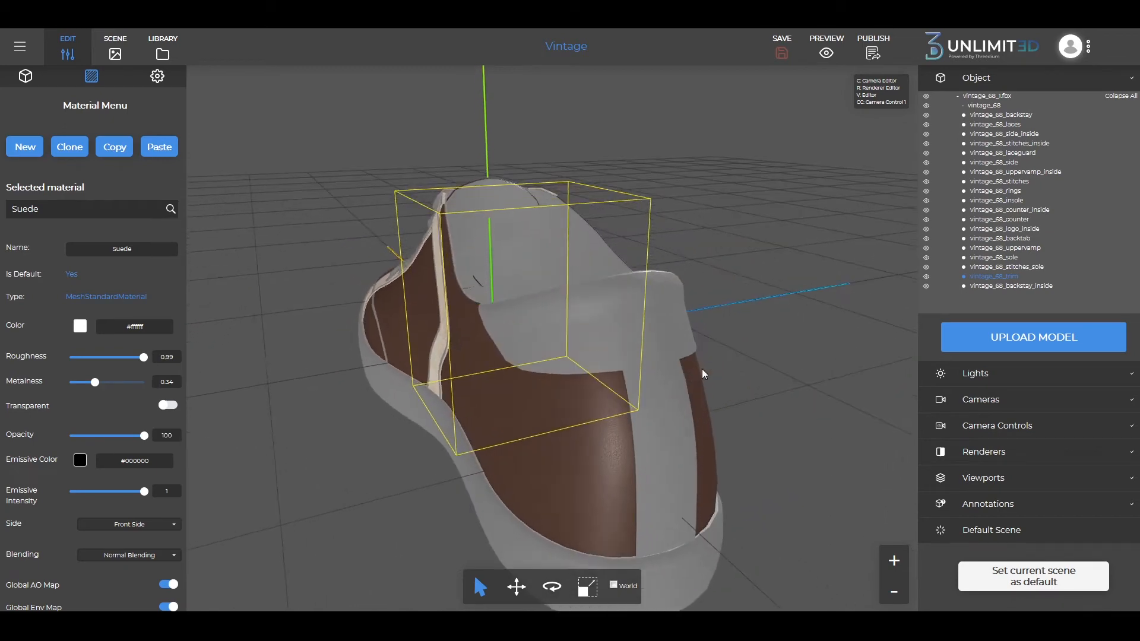
{"action": "scroll", "coordinate": [639, 337], "scroll_direction": "down", "scroll_amount": 1}
{"action": "left_click", "coordinate": [651, 338]}
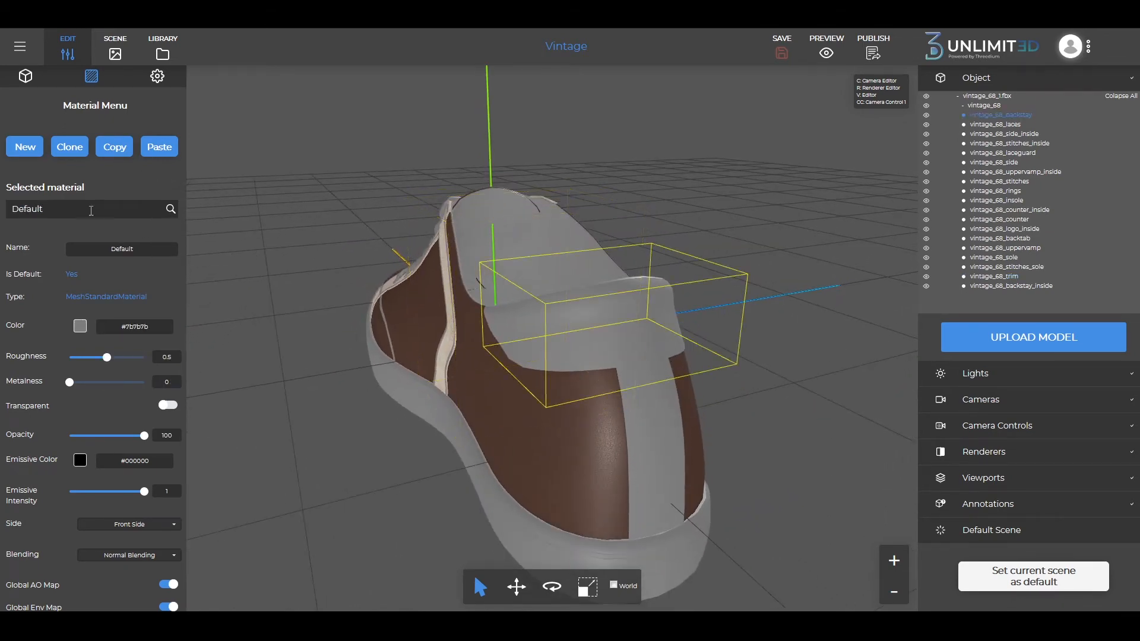
{"action": "left_click", "coordinate": [157, 149]}
{"action": "left_click_drag", "start_coordinate": [705, 383], "coordinate": [483, 372]}
{"action": "left_click", "coordinate": [483, 371]}
{"action": "left_click", "coordinate": [159, 148]}
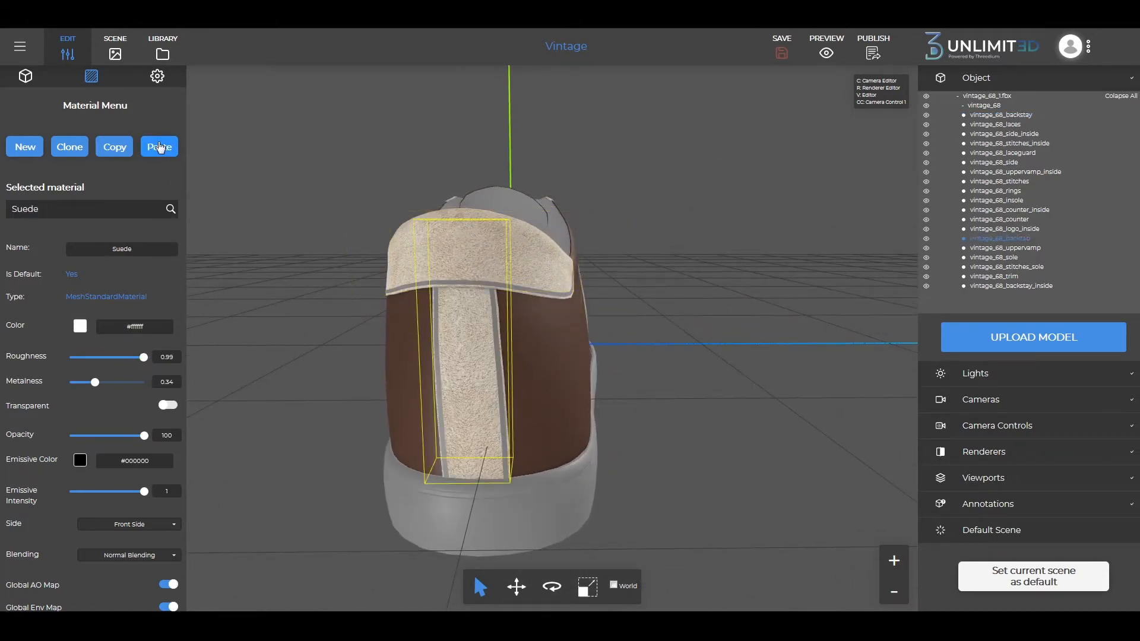
Create a material named Stiches for the outer stitches mesh and set its roughness to 1
{"action": "left_click_drag", "start_coordinate": [685, 372], "coordinate": [570, 296]}
{"action": "scroll", "coordinate": [565, 279], "scroll_direction": "up", "scroll_amount": 3}
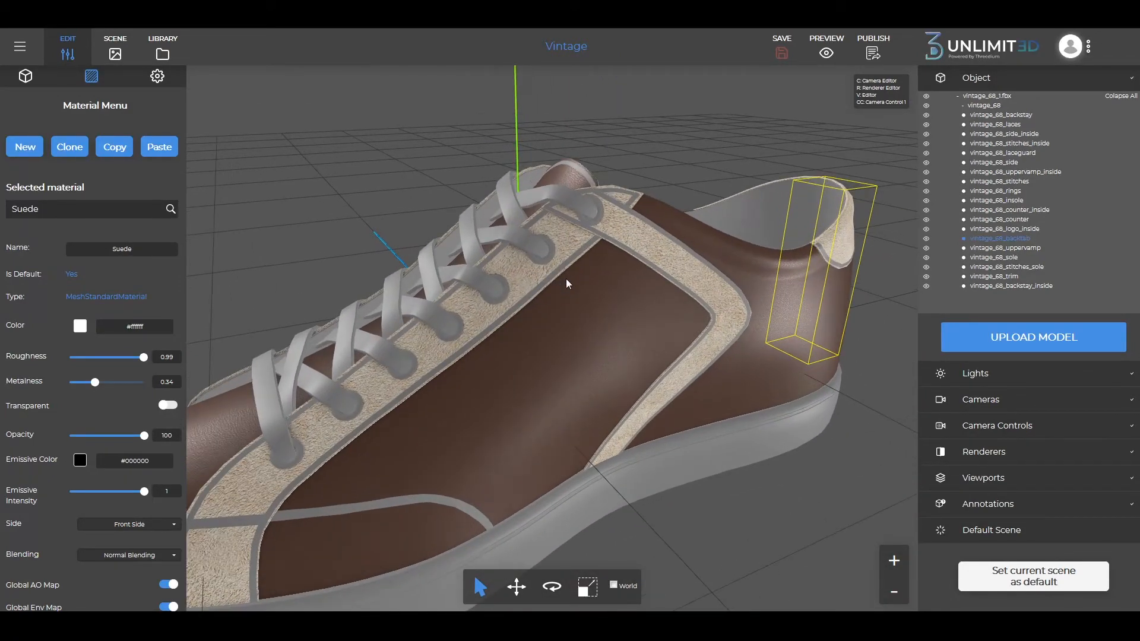
{"action": "left_click", "coordinate": [555, 277]}
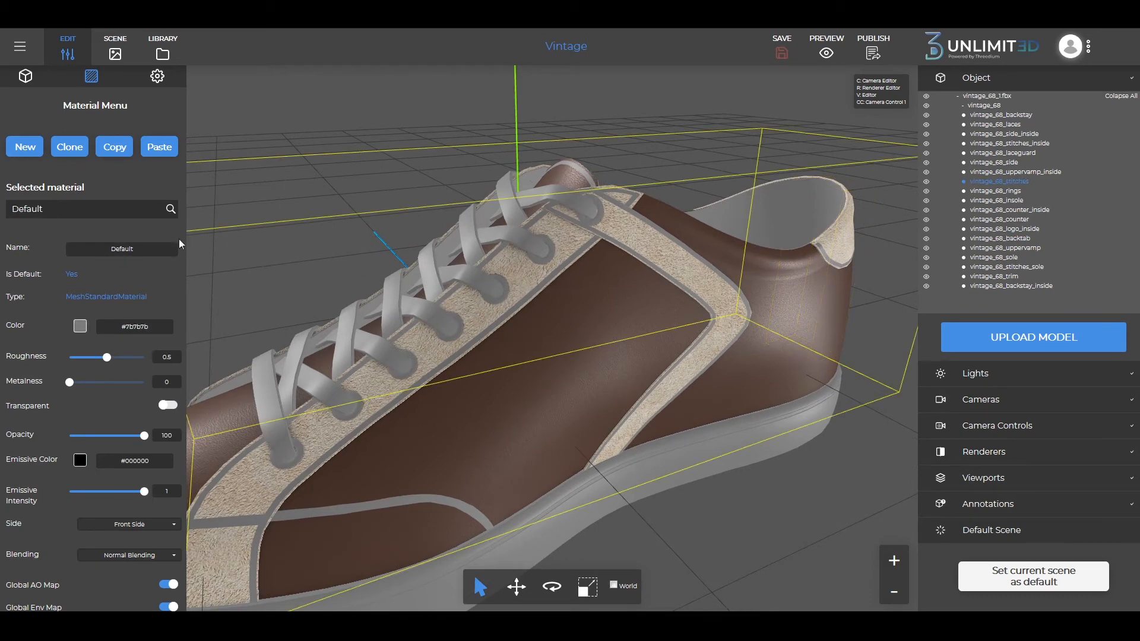
{"action": "left_click", "coordinate": [26, 150]}
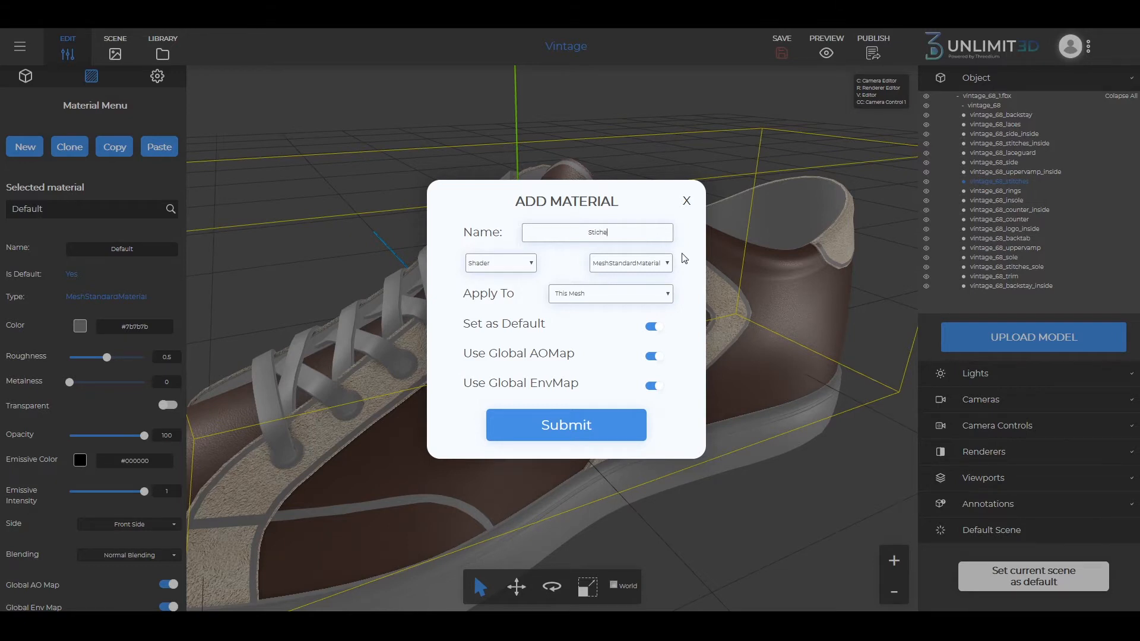
{"action": "left_click", "coordinate": [559, 427]}
{"action": "left_click_drag", "start_coordinate": [108, 358], "coordinate": [218, 369]}
Upload the stitch_diffuse_alpha_512 texture as the Stiches material's diffuse map
{"action": "scroll", "coordinate": [77, 376], "scroll_direction": "down", "scroll_amount": 5}
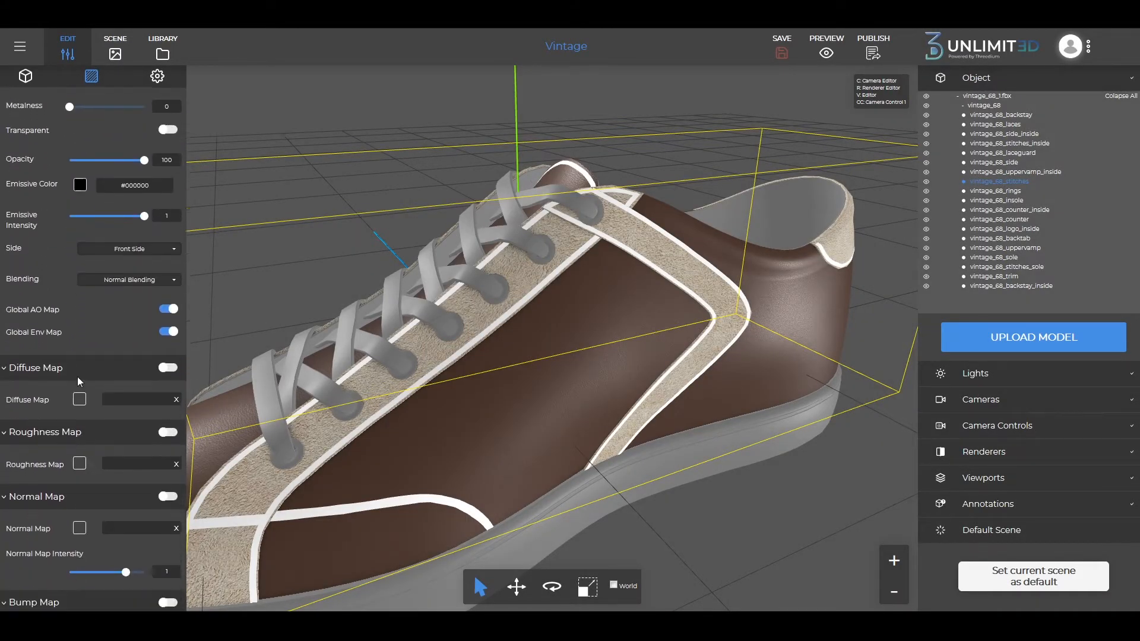
{"action": "left_click", "coordinate": [79, 396]}
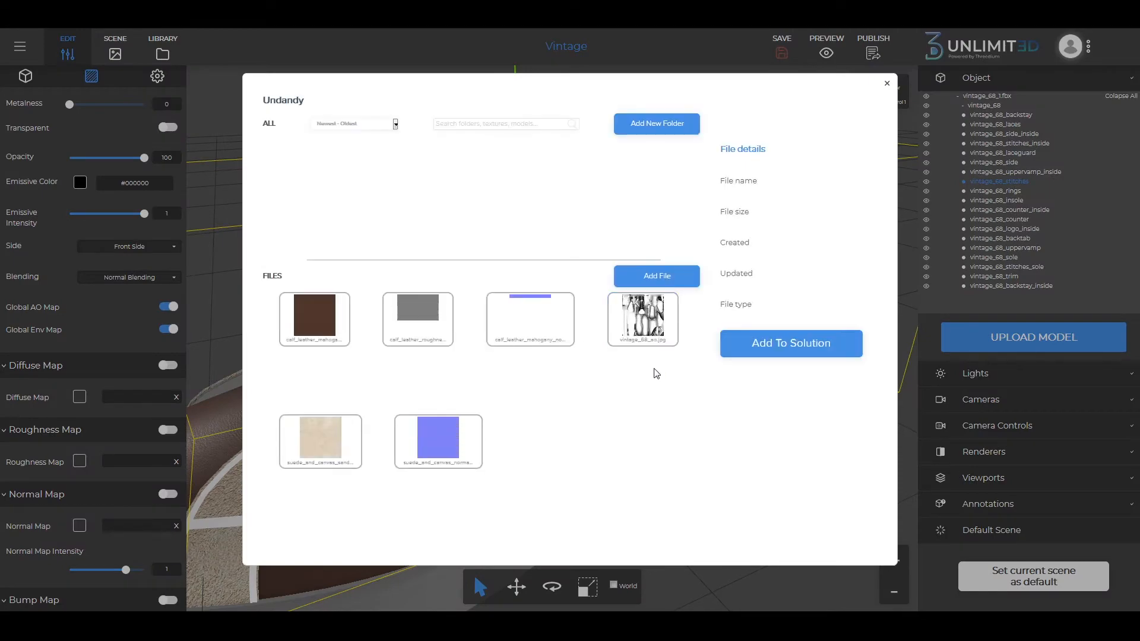
{"action": "left_click", "coordinate": [664, 284]}
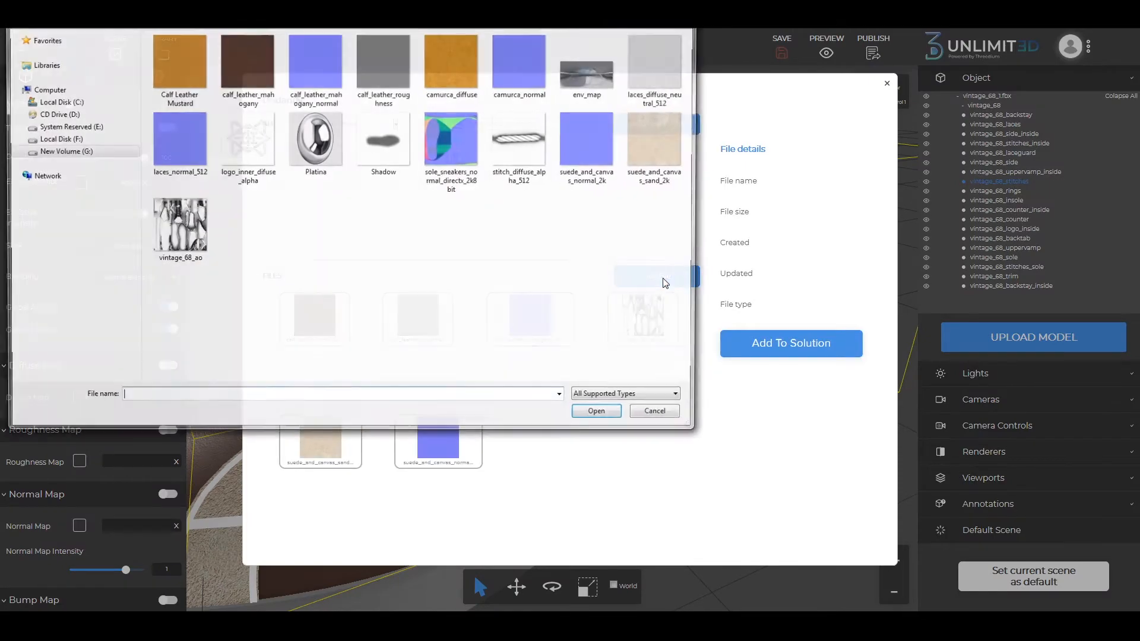
{"action": "left_click", "coordinate": [521, 149]}
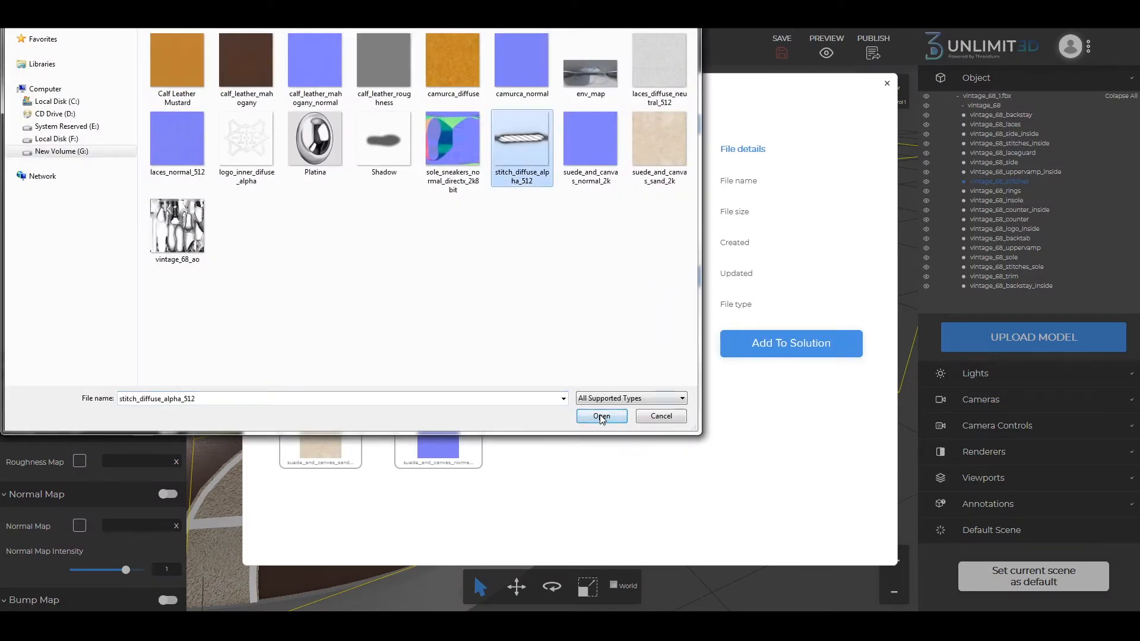
{"action": "left_click", "coordinate": [602, 416]}
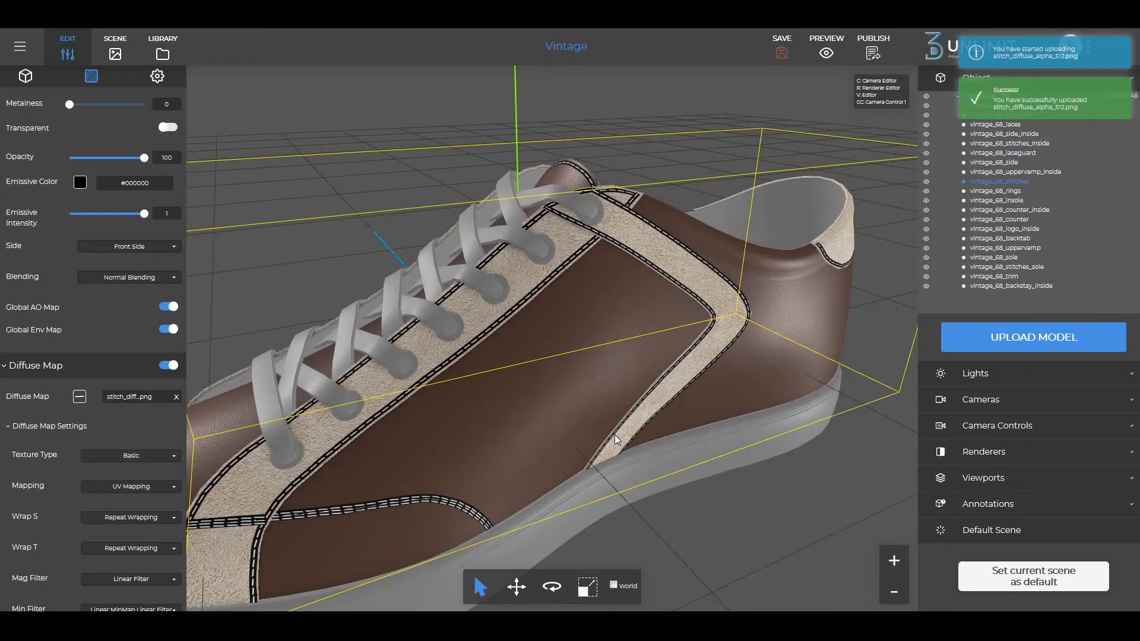
Make the Stiches material transparent and inspect the seams on the shoe's side
{"action": "scroll", "coordinate": [159, 216], "scroll_direction": "up", "scroll_amount": 3}
{"action": "left_click", "coordinate": [169, 221]}
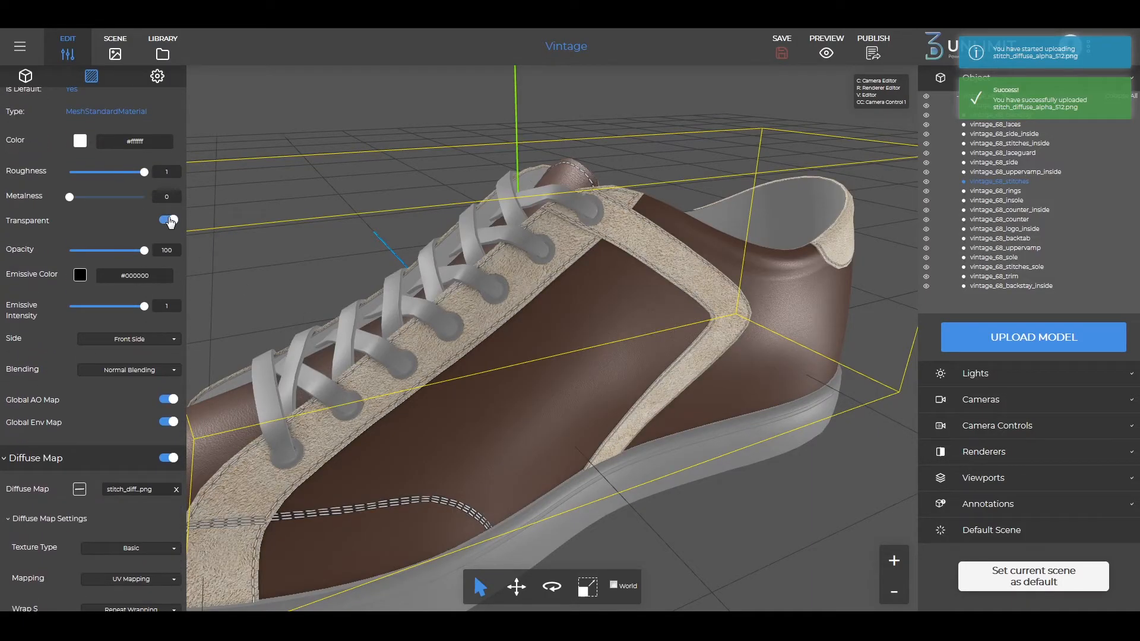
{"action": "left_click_drag", "start_coordinate": [692, 306], "coordinate": [649, 274]}
Copy the Stiches material and paste it onto the vintage_68_stitches_inside mesh
{"action": "scroll", "coordinate": [148, 137], "scroll_direction": "up", "scroll_amount": 4}
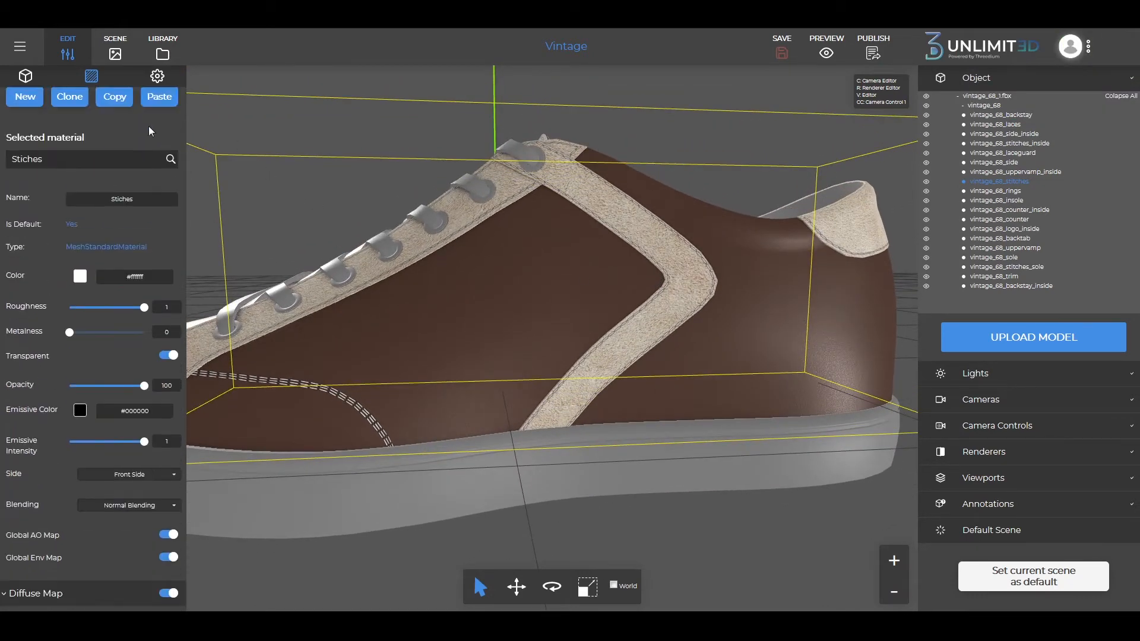
{"action": "scroll", "coordinate": [725, 455], "scroll_direction": "up", "scroll_amount": 4}
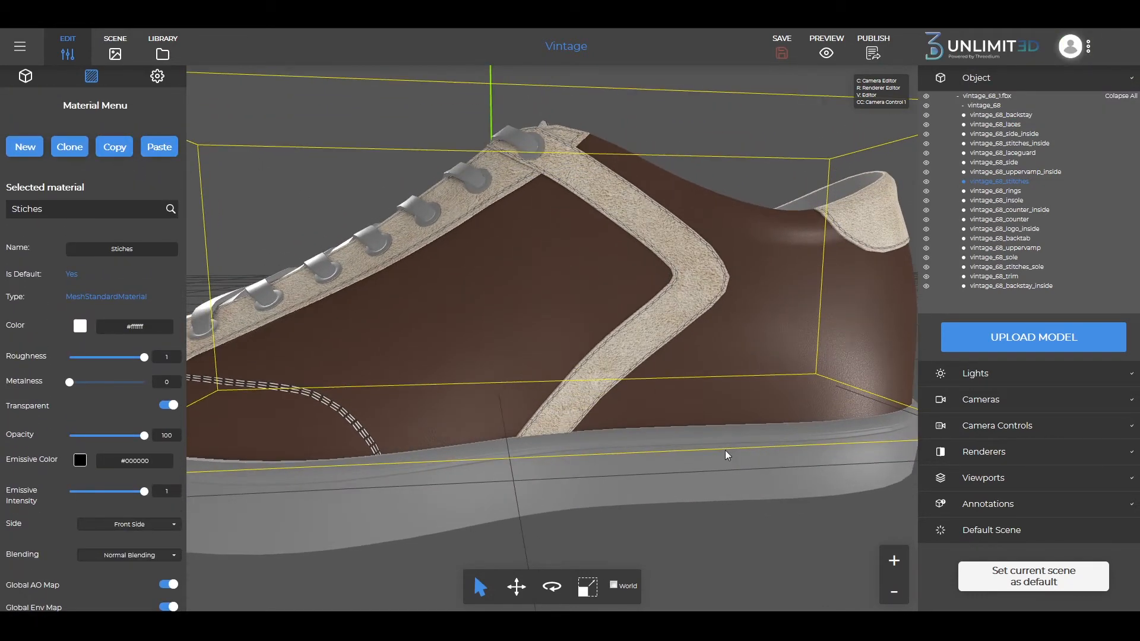
{"action": "left_click", "coordinate": [1009, 143]}
{"action": "left_click_drag", "start_coordinate": [763, 173], "coordinate": [675, 252]}
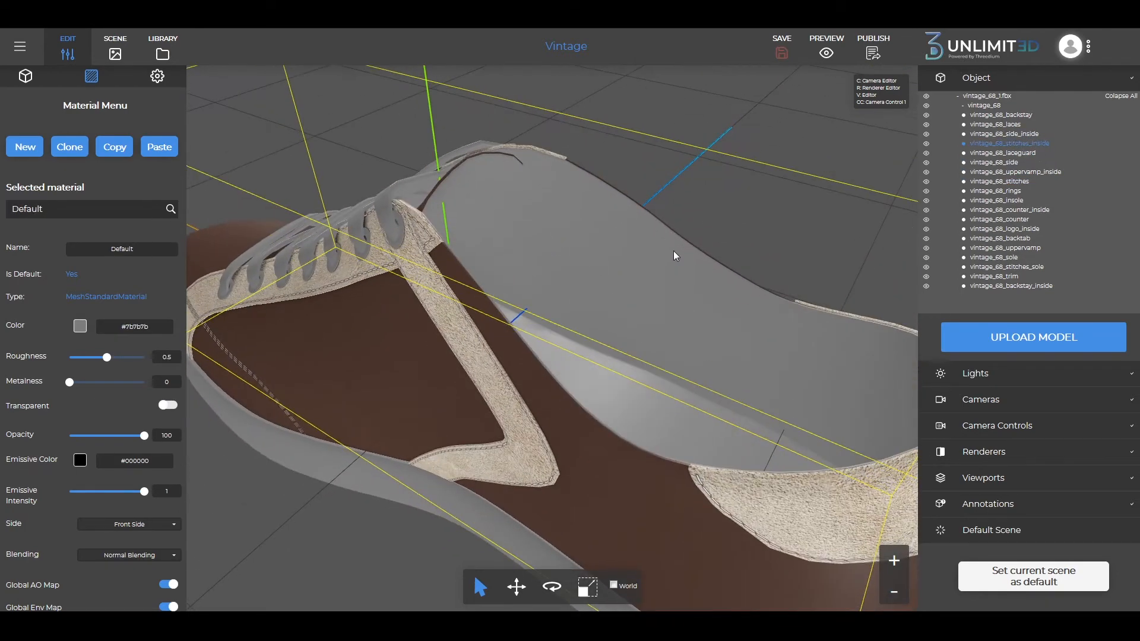
{"action": "left_click", "coordinate": [161, 149]}
{"action": "left_click_drag", "start_coordinate": [699, 223], "coordinate": [717, 202]}
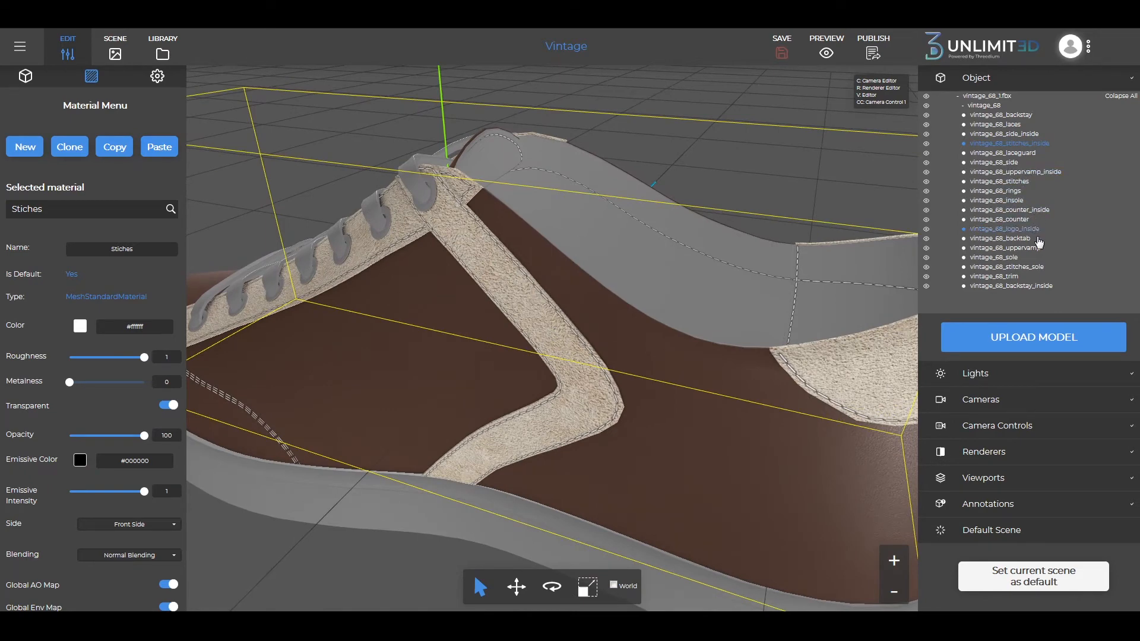
Paste the Stiches material onto the vintage_68_stitches_sole mesh and inspect the sole seam
{"action": "left_click", "coordinate": [1007, 267]}
{"action": "left_click", "coordinate": [160, 149]}
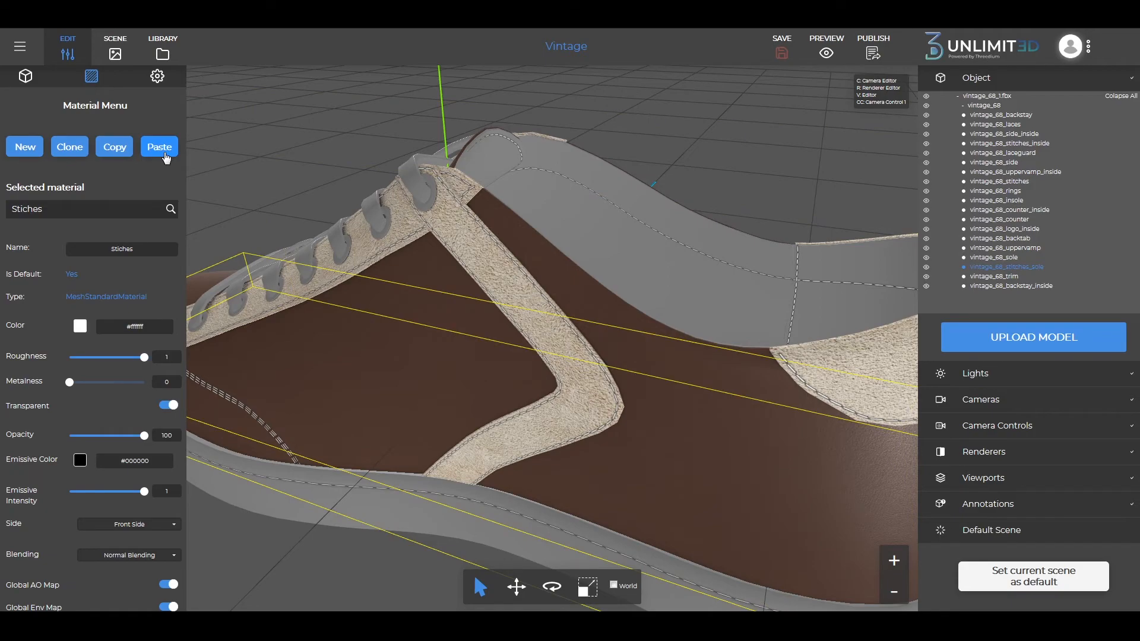
{"action": "left_click_drag", "start_coordinate": [727, 232], "coordinate": [703, 239]}
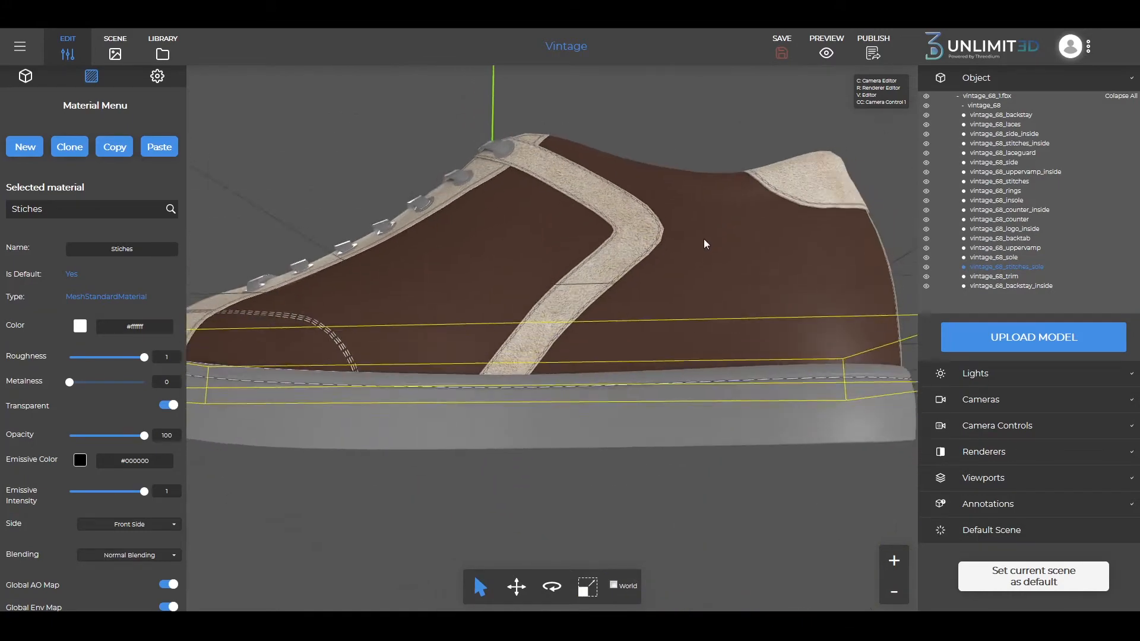
Create a material named Soles for the sole mesh and set its color to grey #7a7a7a
{"action": "left_click", "coordinate": [515, 429]}
{"action": "left_click_drag", "start_coordinate": [556, 455], "coordinate": [529, 479]}
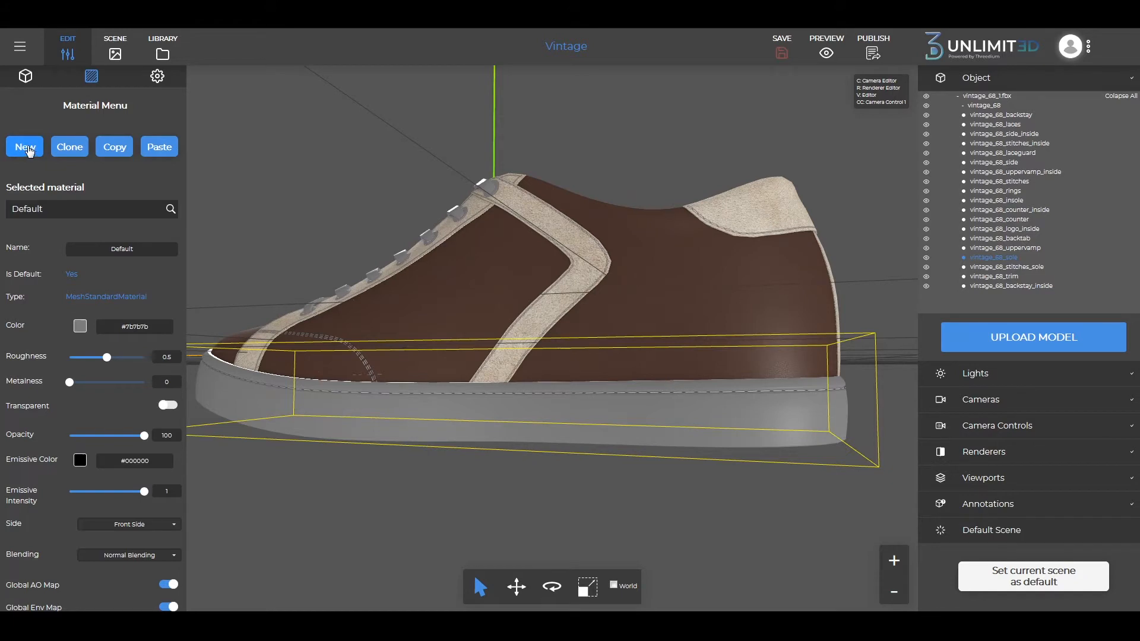
{"action": "left_click", "coordinate": [29, 150]}
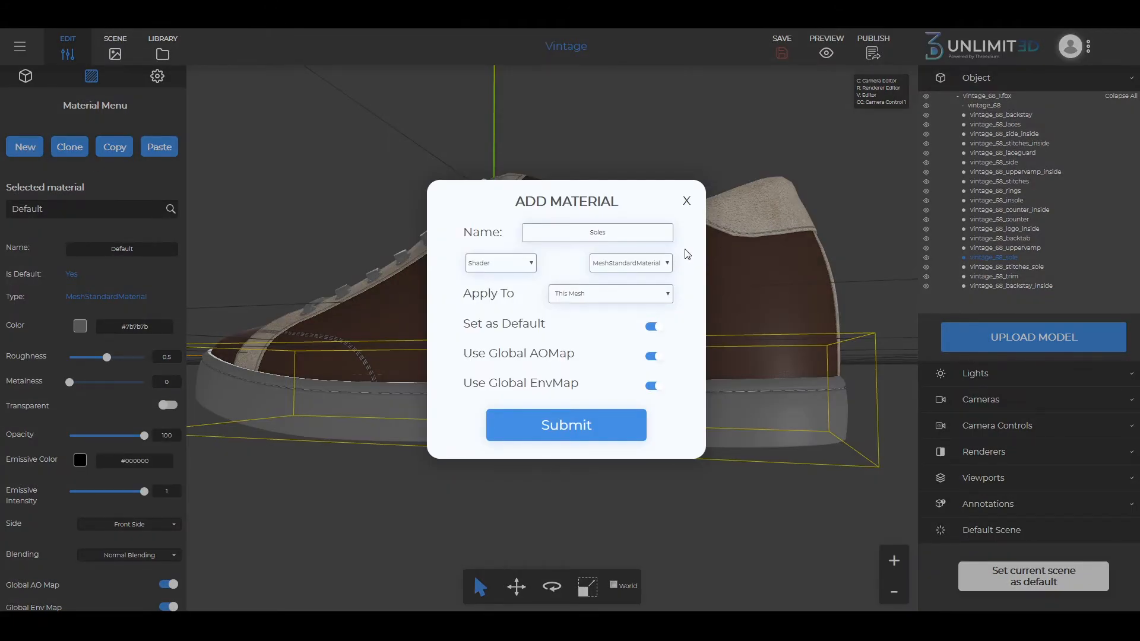
{"action": "left_click", "coordinate": [562, 435]}
{"action": "left_click", "coordinate": [80, 326]}
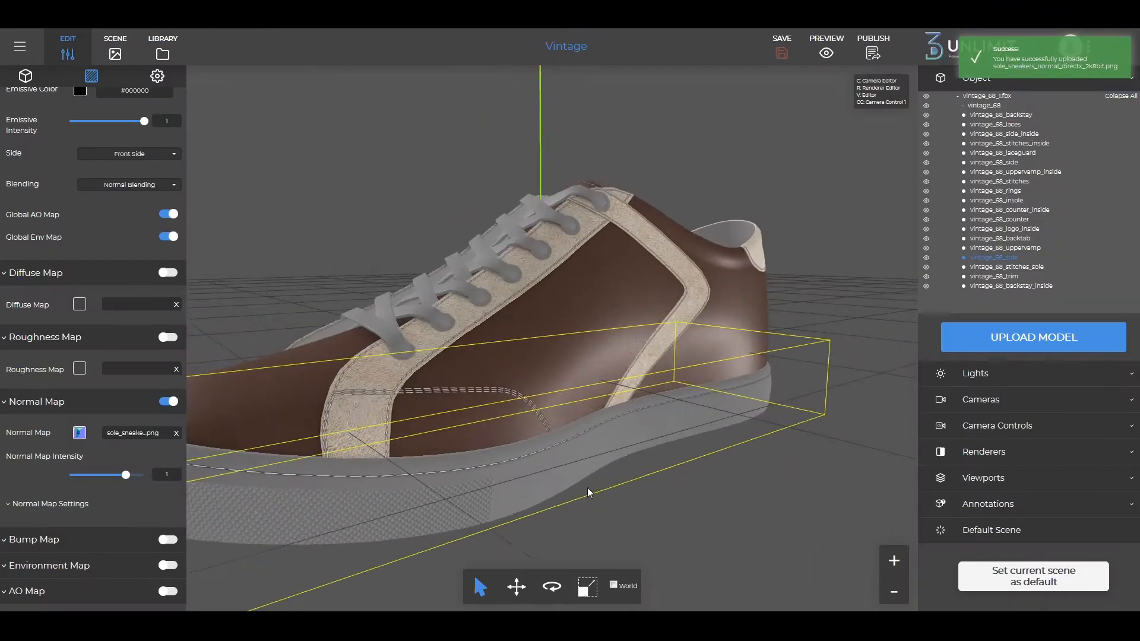
Upload the laces_diffuse_neutral_512 texture as the diffuse map of the laces' material
{"action": "left_click", "coordinate": [455, 298]}
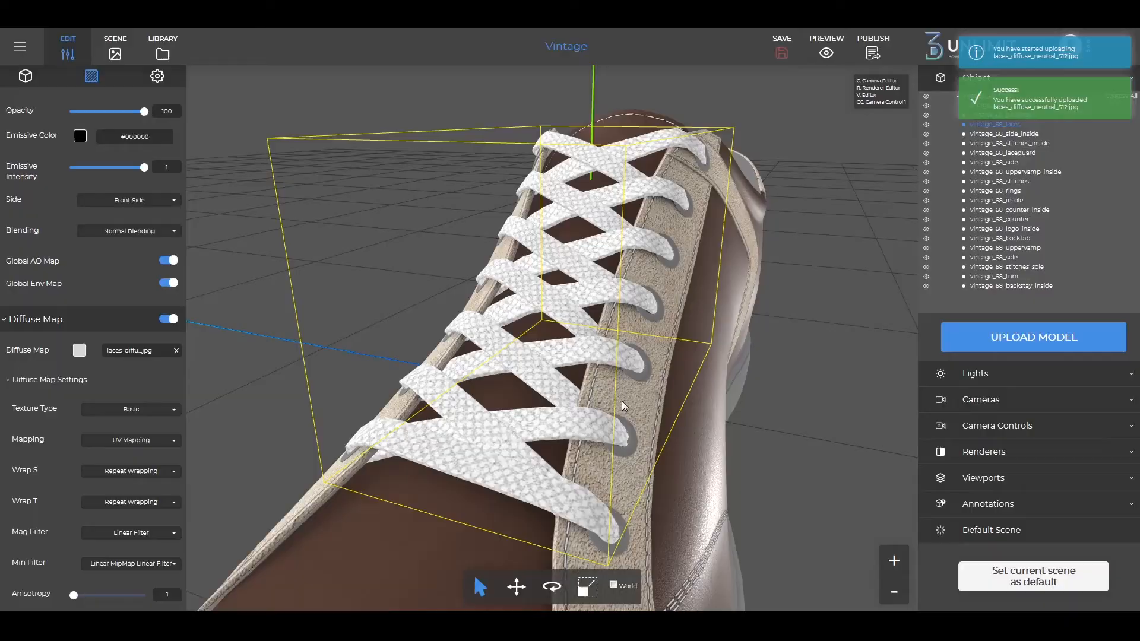
{"action": "scroll", "coordinate": [130, 432], "scroll_direction": "down", "scroll_amount": 5}
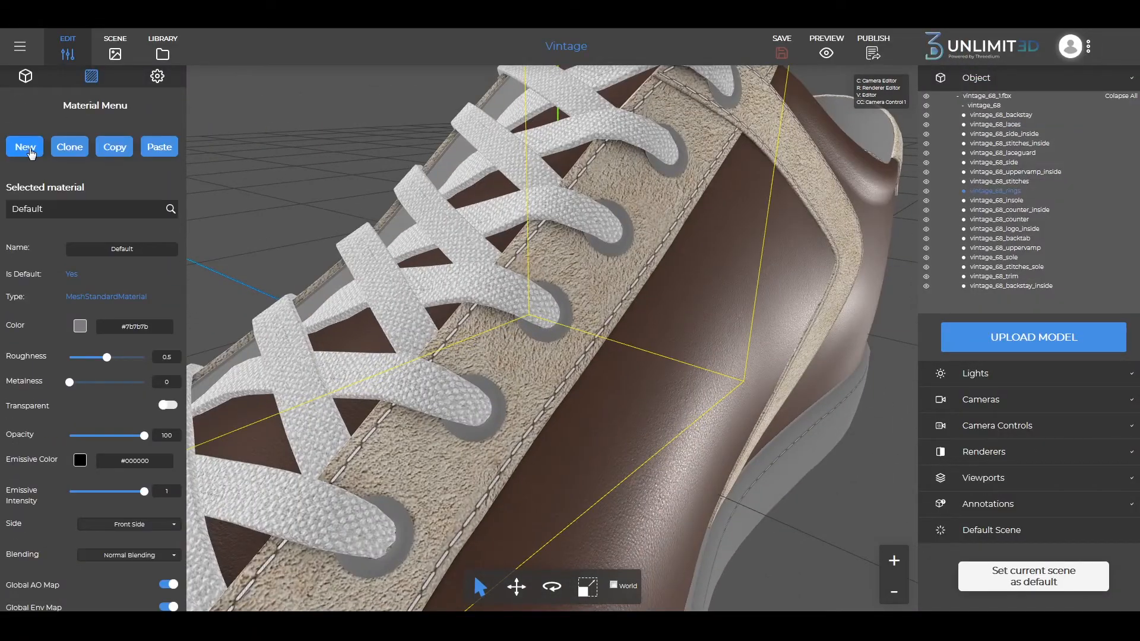
Create a material named Chrome for the lace rings with color #cacaca, roughness 0.12 and metalness 1
{"action": "left_click", "coordinate": [26, 149]}
{"action": "left_click", "coordinate": [607, 416]}
{"action": "scroll", "coordinate": [140, 357], "scroll_direction": "down", "scroll_amount": 10}
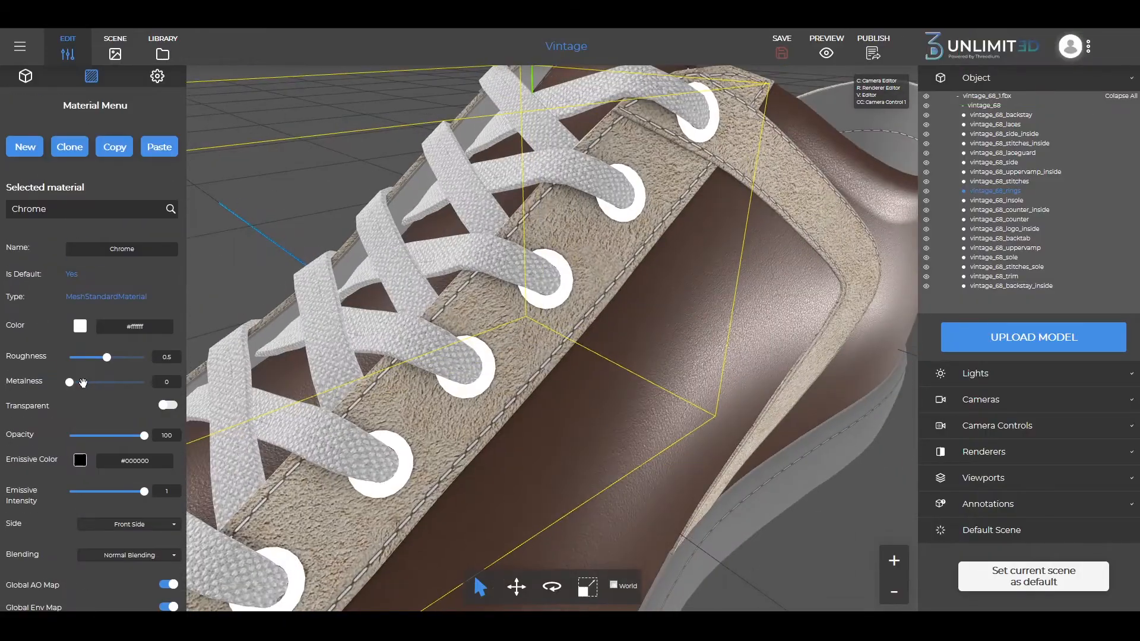
{"action": "left_click", "coordinate": [79, 325]}
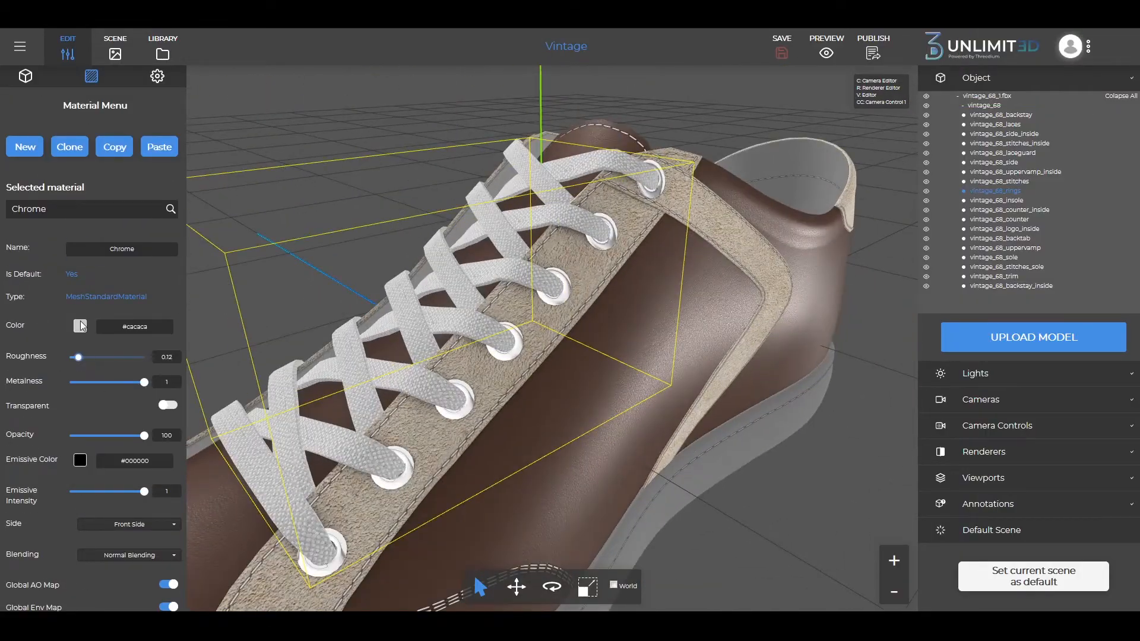
{"action": "left_click", "coordinate": [80, 325]}
{"action": "left_click", "coordinate": [63, 372]}
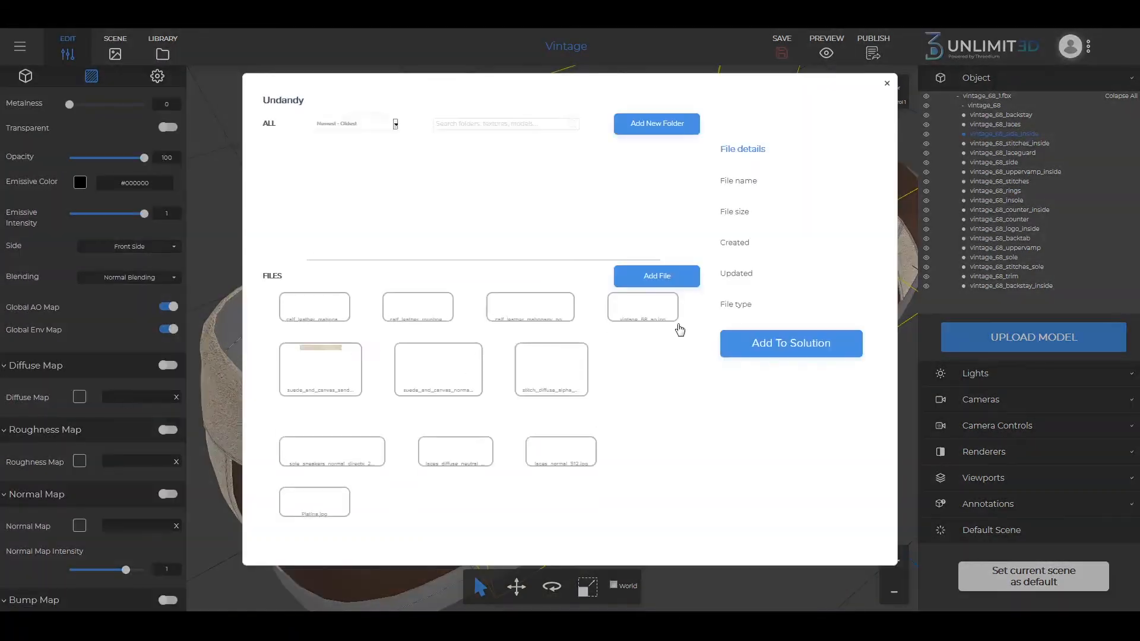
Texture the vintage_68_side_inside mesh with the camurca diffuse and normal maps and the vintage_68_ao AO map
{"action": "left_click", "coordinate": [674, 326]}
{"action": "scroll", "coordinate": [79, 469], "scroll_direction": "down", "scroll_amount": 5}
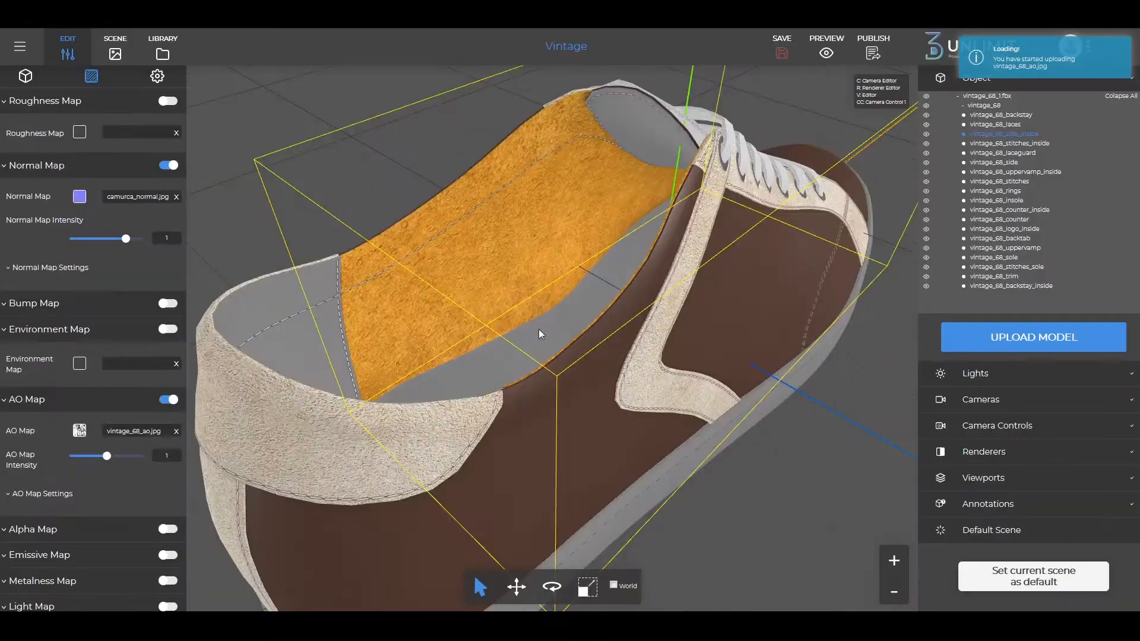
{"action": "scroll", "coordinate": [148, 271], "scroll_direction": "up", "scroll_amount": 10}
Create a material named Insole for the insole mesh and upload Calf Leather Mustard as its diffuse map
{"action": "left_click_drag", "start_coordinate": [499, 251], "coordinate": [514, 199]}
{"action": "left_click_drag", "start_coordinate": [564, 255], "coordinate": [570, 291]}
{"action": "left_click", "coordinate": [514, 284]}
{"action": "left_click", "coordinate": [30, 147]}
{"action": "type", "text": "Insole"}
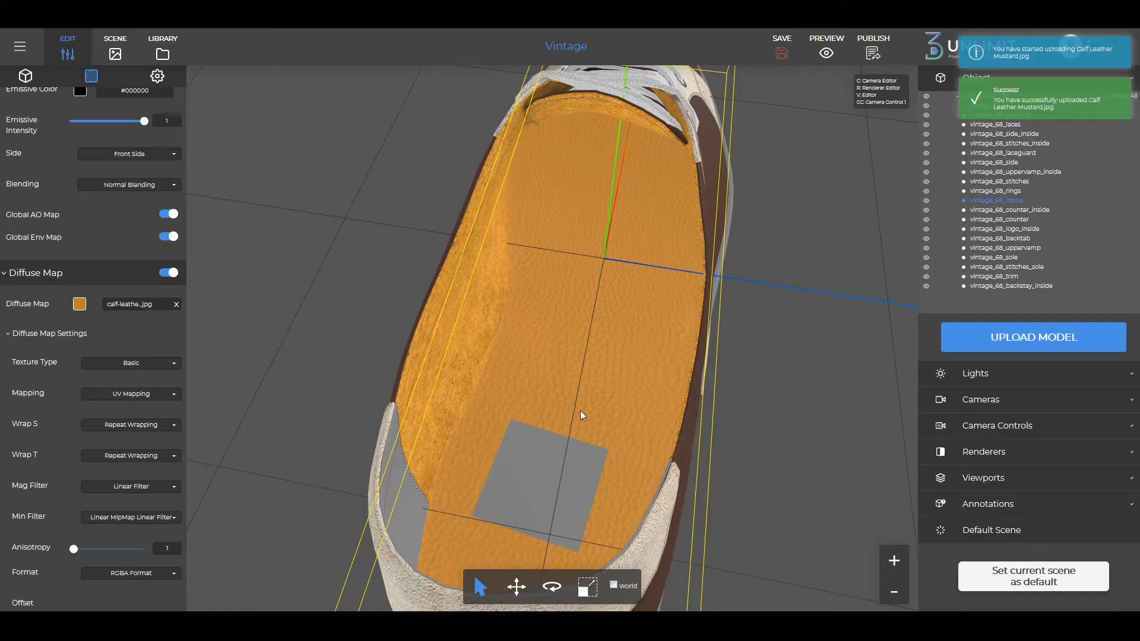
{"action": "scroll", "coordinate": [145, 402], "scroll_direction": "down", "scroll_amount": 10}
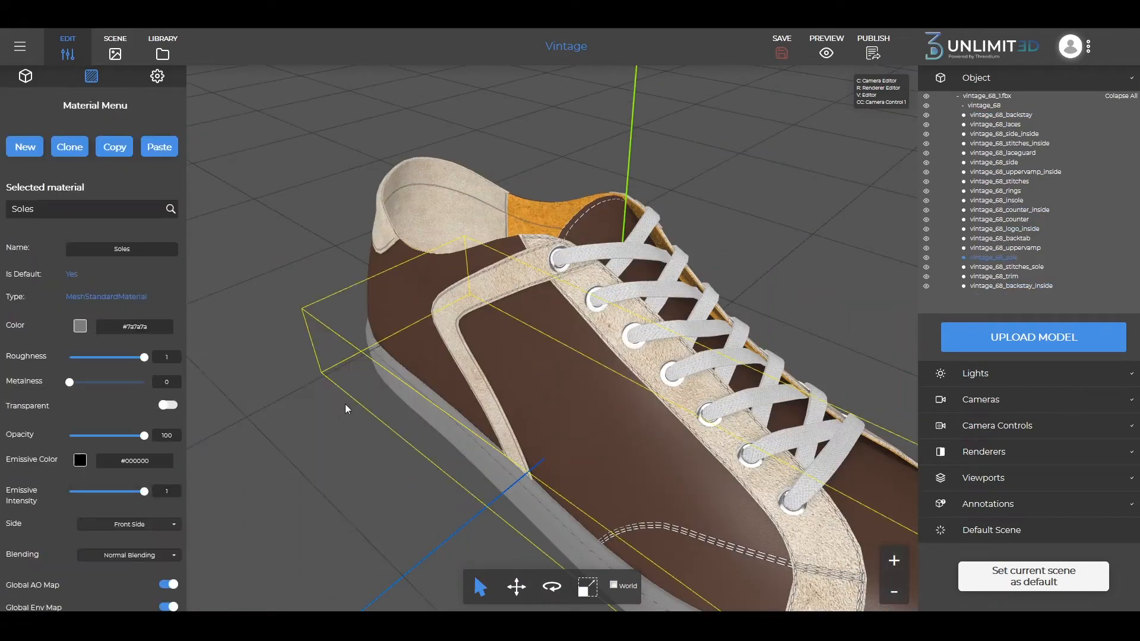
Add vintage_68_ao.jpg as the AO map of the laces' material
{"action": "left_click", "coordinate": [347, 408]}
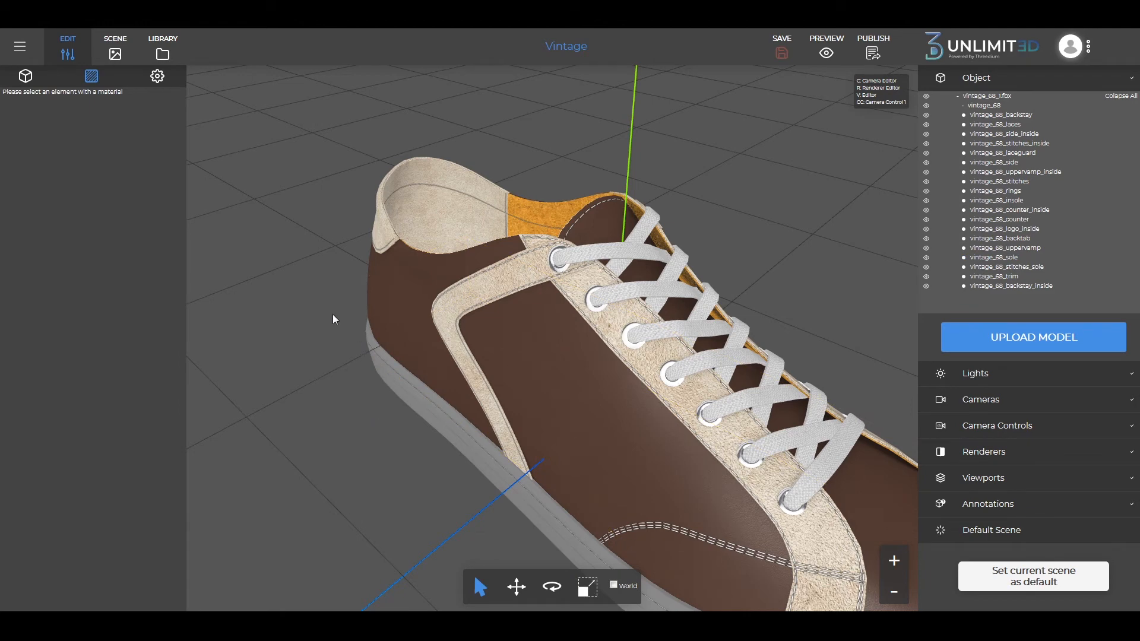
{"action": "left_click_drag", "start_coordinate": [304, 300], "coordinate": [457, 333]}
{"action": "left_click", "coordinate": [497, 340]}
{"action": "scroll", "coordinate": [122, 290], "scroll_direction": "down", "scroll_amount": 10}
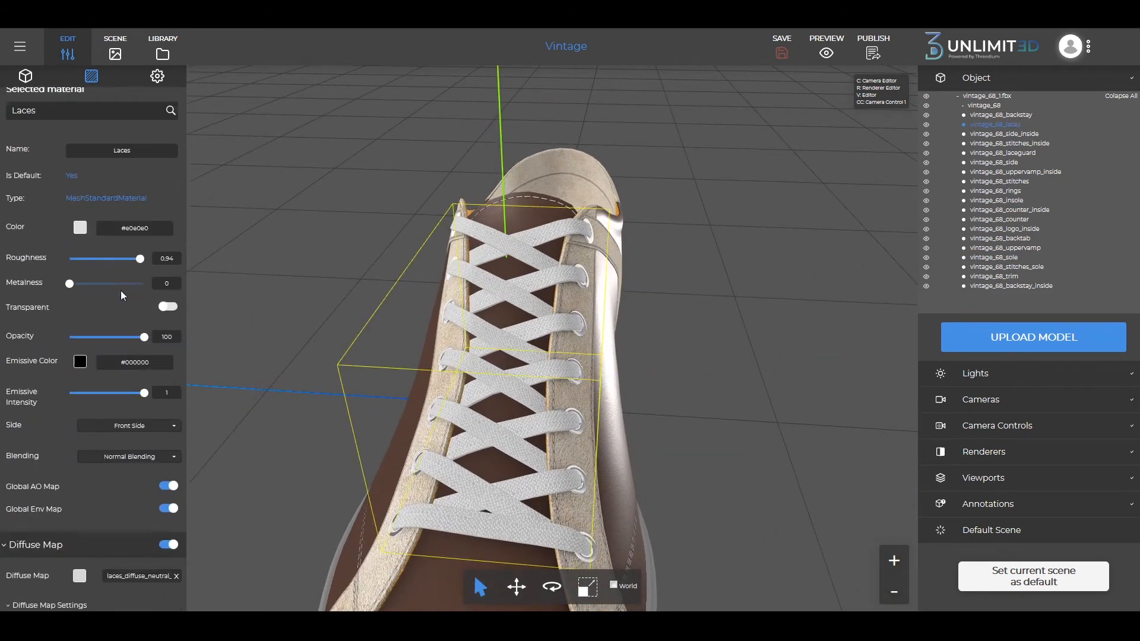
{"action": "scroll", "coordinate": [132, 292], "scroll_direction": "down", "scroll_amount": 10}
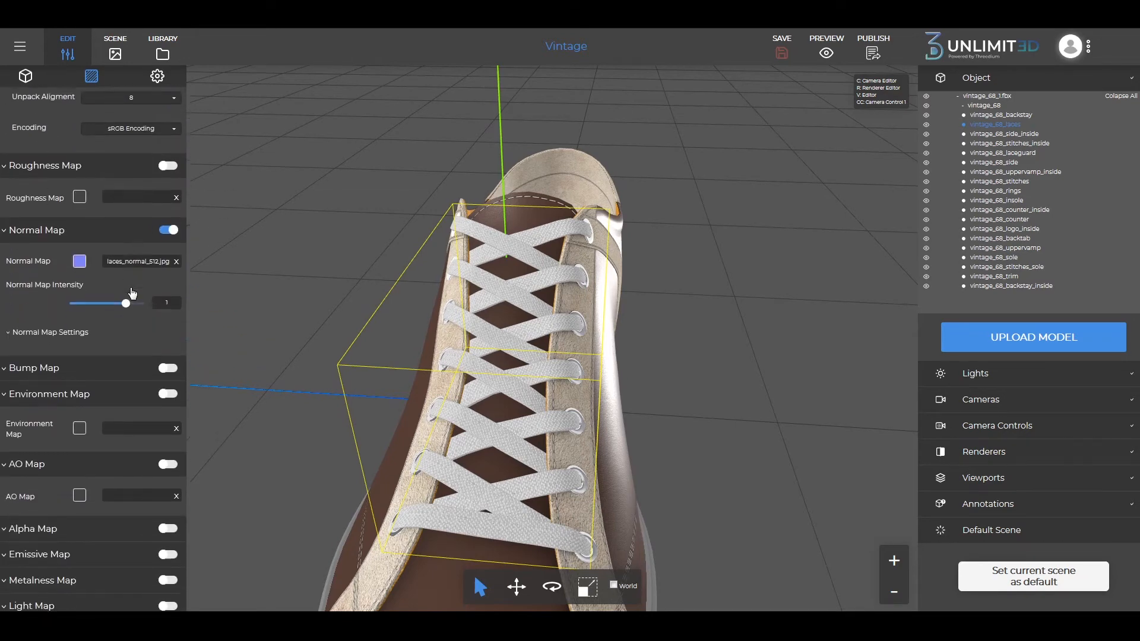
{"action": "left_click", "coordinate": [142, 423]}
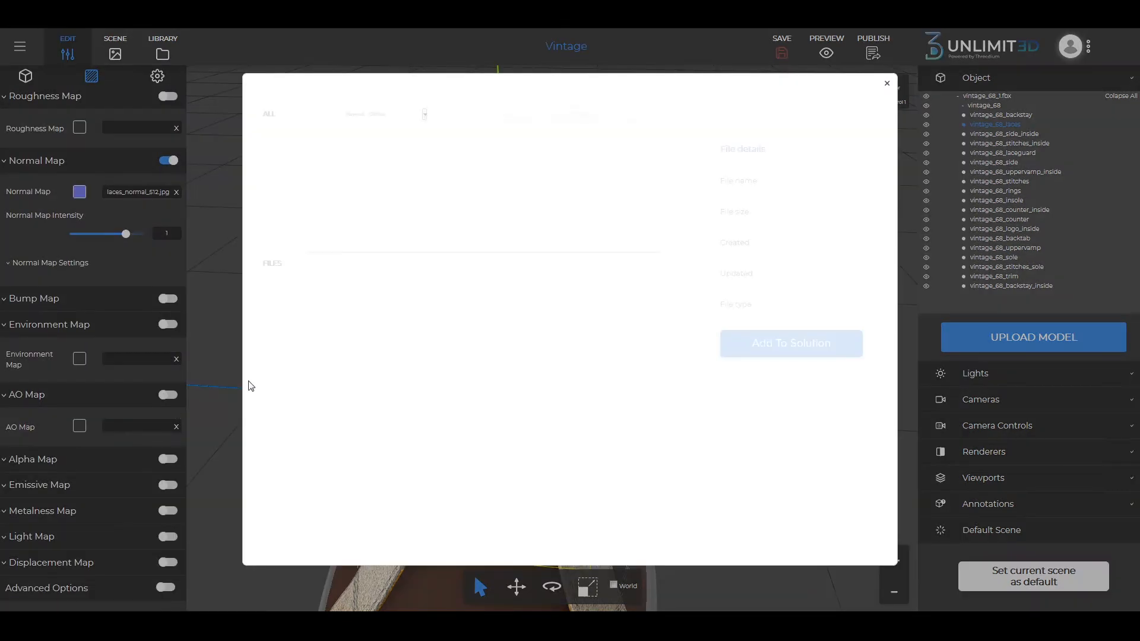
{"action": "double_click", "coordinate": [653, 331]}
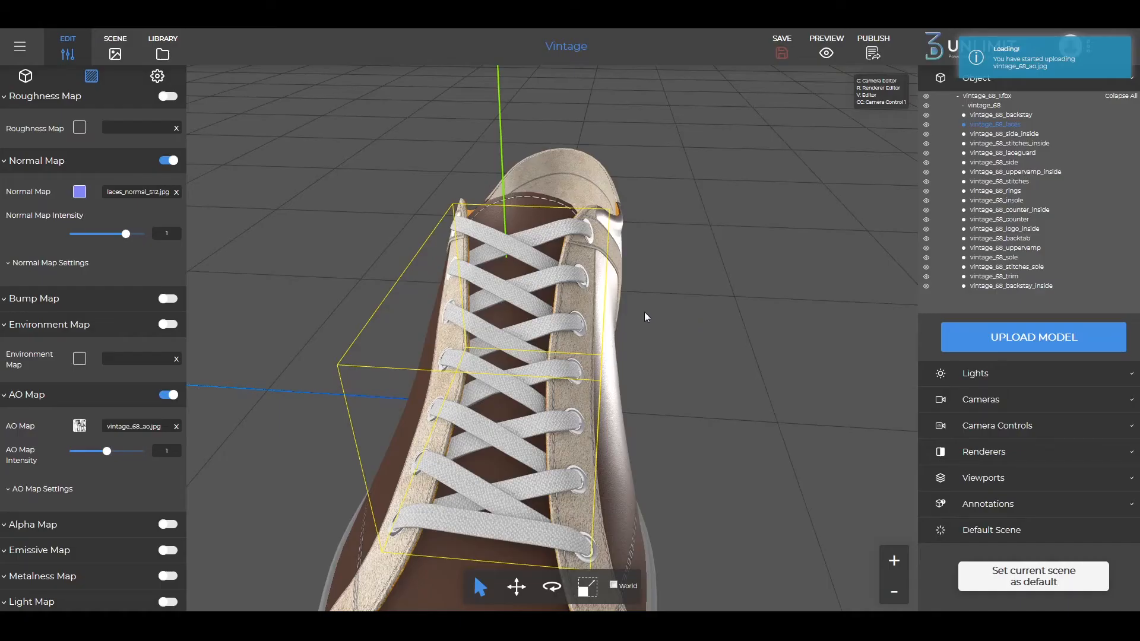
{"action": "left_click", "coordinate": [647, 318]}
Lighten the Soles material of the vintage_68_sole mesh to color #959595
{"action": "scroll", "coordinate": [653, 326], "scroll_direction": "up", "scroll_amount": 10}
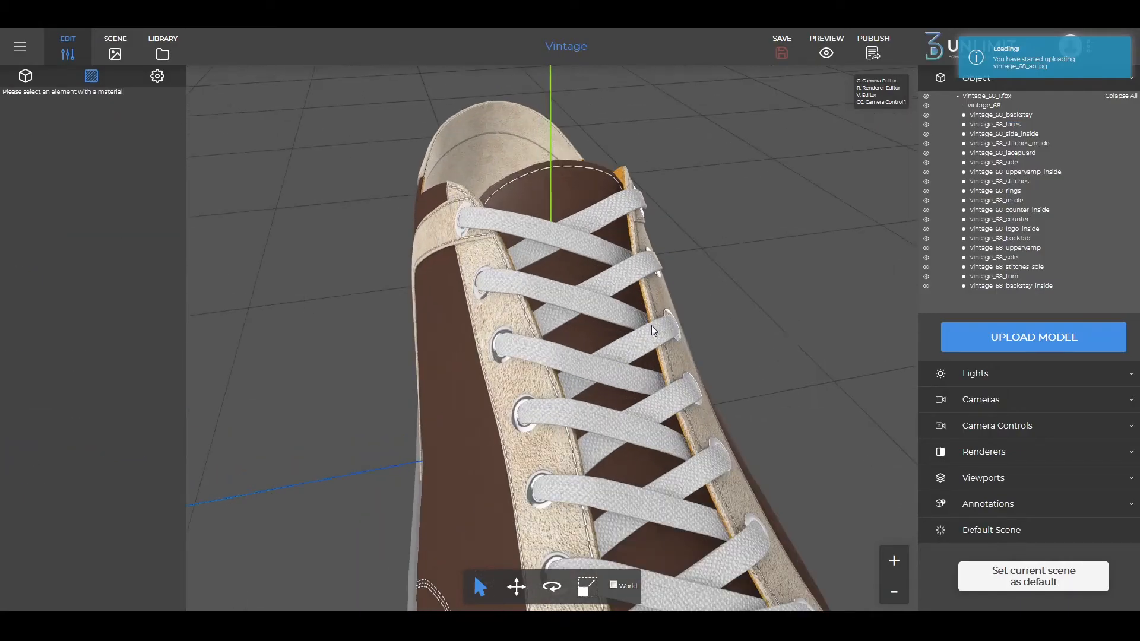
{"action": "scroll", "coordinate": [674, 324], "scroll_direction": "down", "scroll_amount": 6}
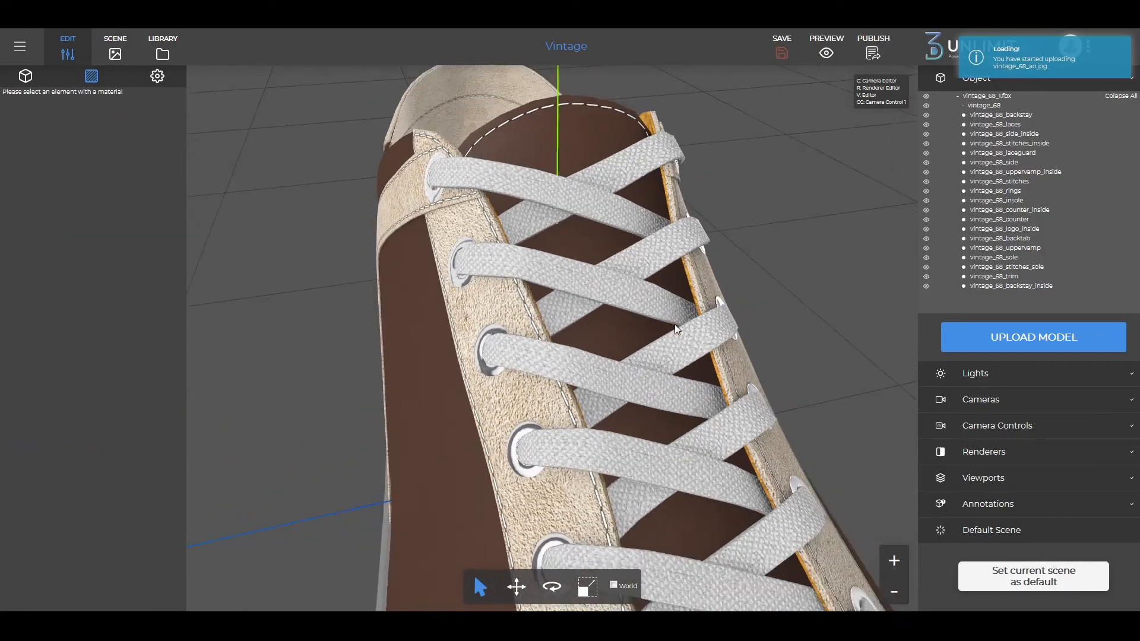
{"action": "left_click_drag", "start_coordinate": [594, 351], "coordinate": [734, 322]}
{"action": "scroll", "coordinate": [660, 341], "scroll_direction": "down", "scroll_amount": 5}
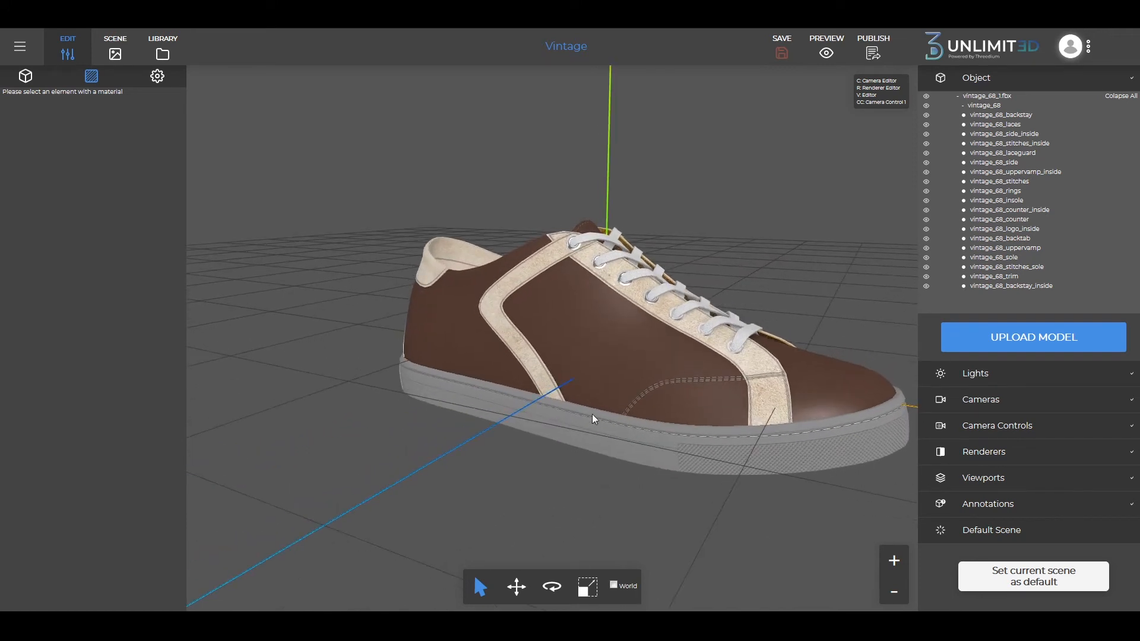
{"action": "left_click", "coordinate": [571, 436]}
{"action": "left_click", "coordinate": [79, 326]}
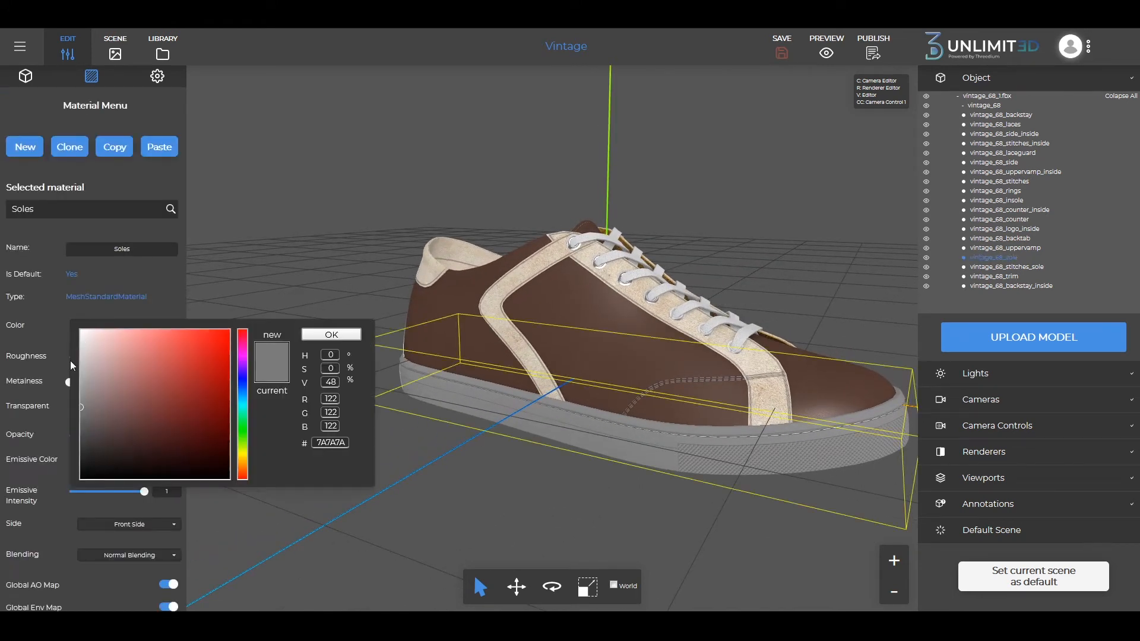
{"action": "left_click_drag", "start_coordinate": [83, 407], "coordinate": [76, 391]}
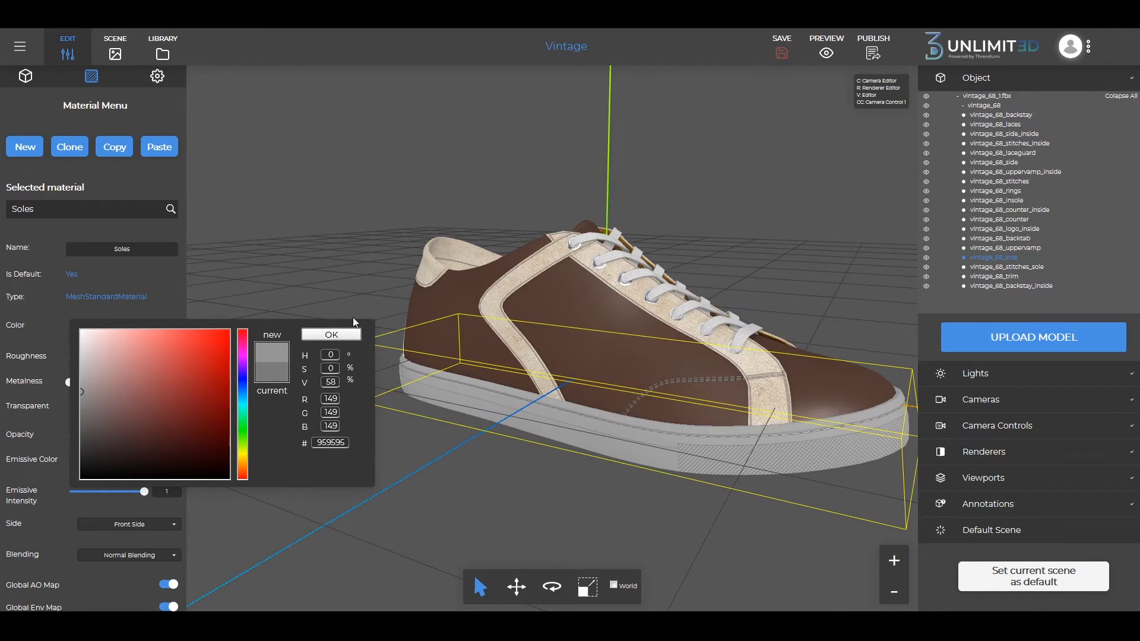
{"action": "left_click", "coordinate": [331, 334]}
{"action": "left_click_drag", "start_coordinate": [507, 466], "coordinate": [742, 304]}
{"action": "left_click", "coordinate": [756, 290]}
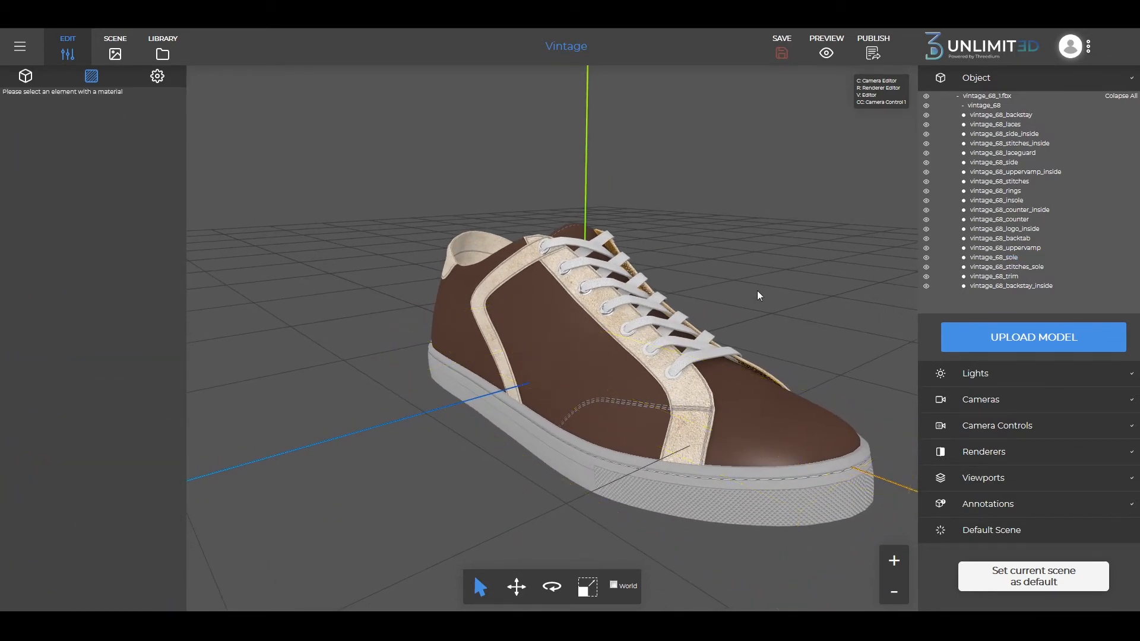
Upload the vintage_68_1_shadow.fbx model into the solution without updating the camera position
{"action": "left_click", "coordinate": [1000, 337]}
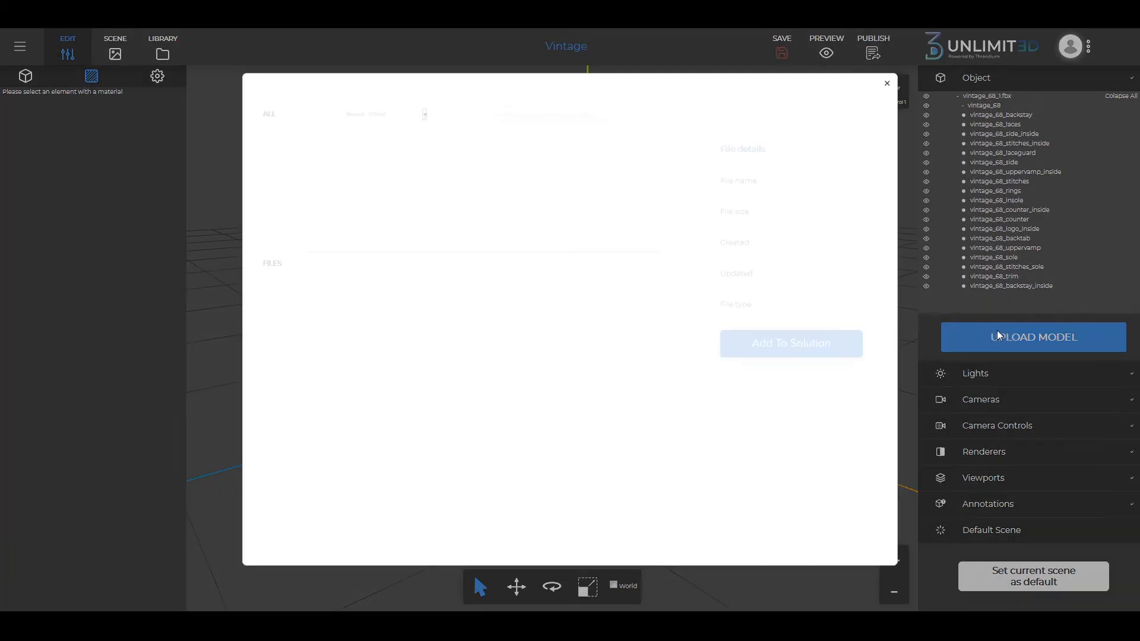
{"action": "left_click", "coordinate": [630, 288]}
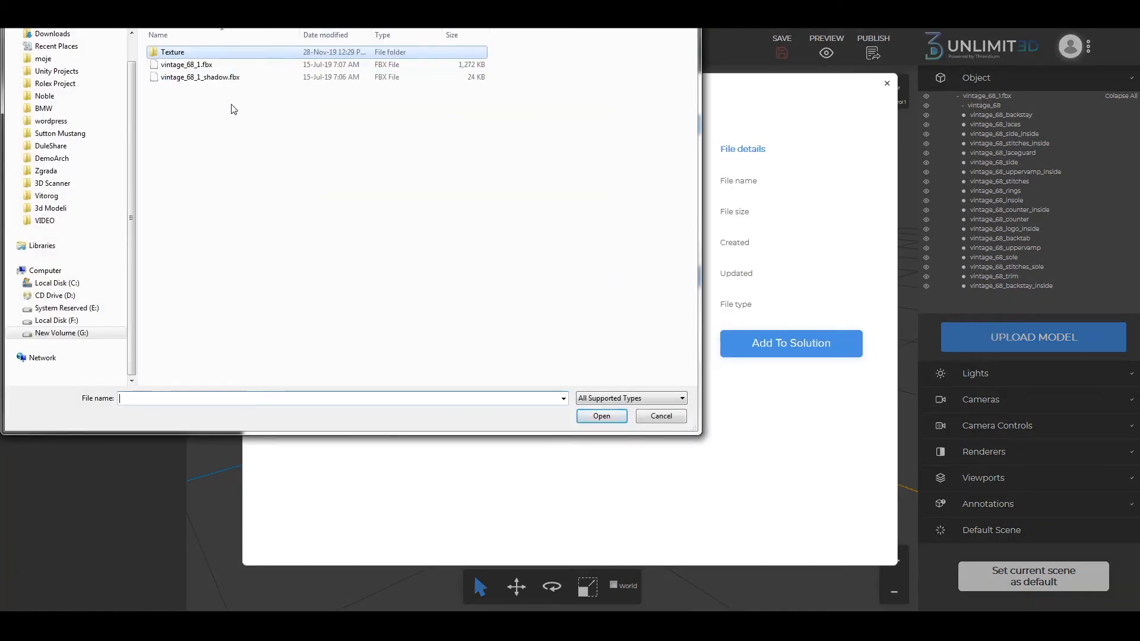
{"action": "left_click", "coordinate": [200, 76]}
{"action": "left_click", "coordinate": [601, 415]}
{"action": "left_click", "coordinate": [742, 351]}
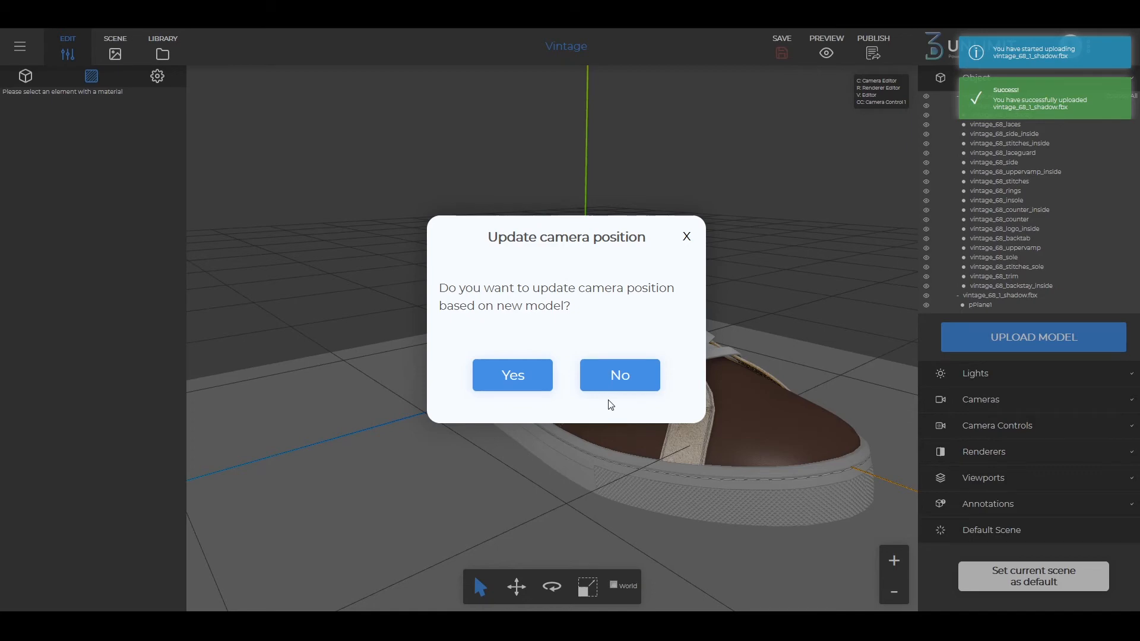
{"action": "left_click", "coordinate": [612, 376]}
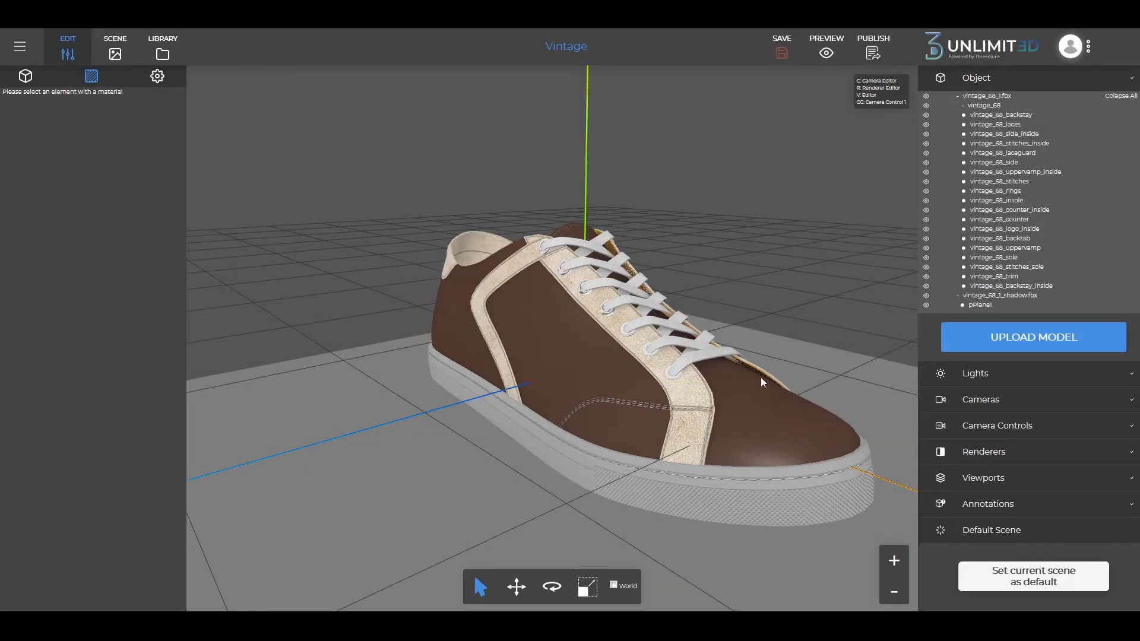
Create a default MeshStandardMaterial named Shadow for the shadow plane under the shoe, applied to this mesh only
{"action": "left_click_drag", "start_coordinate": [780, 321], "coordinate": [537, 354]}
{"action": "right_click_drag", "start_coordinate": [535, 349], "coordinate": [635, 353]}
{"action": "scroll", "coordinate": [634, 356], "scroll_direction": "up", "scroll_amount": 4}
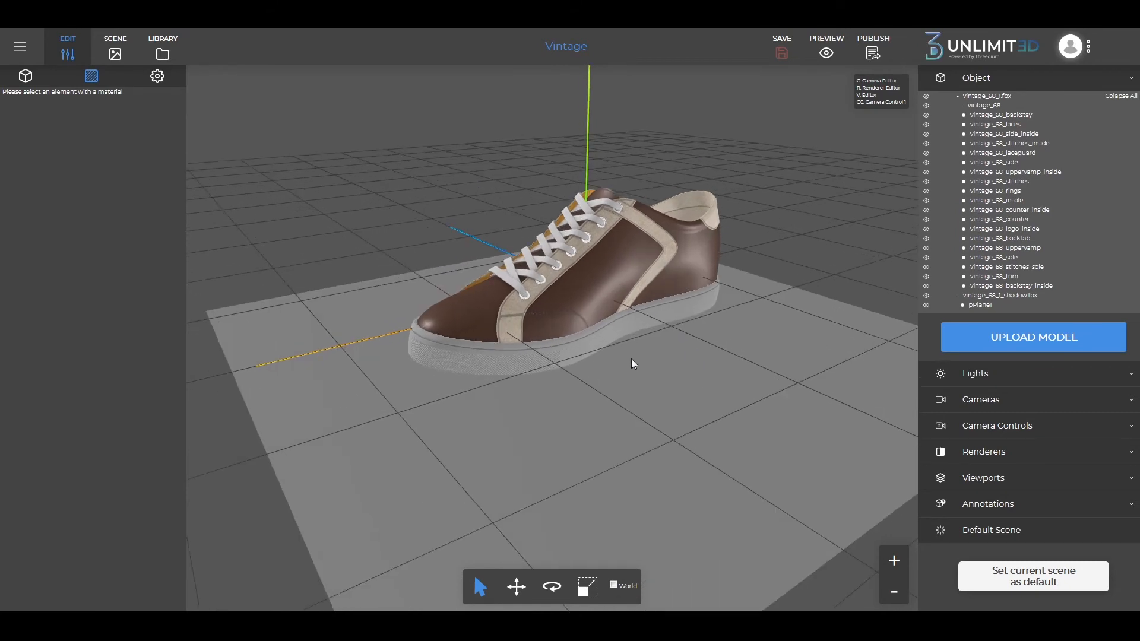
{"action": "scroll", "coordinate": [648, 384], "scroll_direction": "up", "scroll_amount": 1}
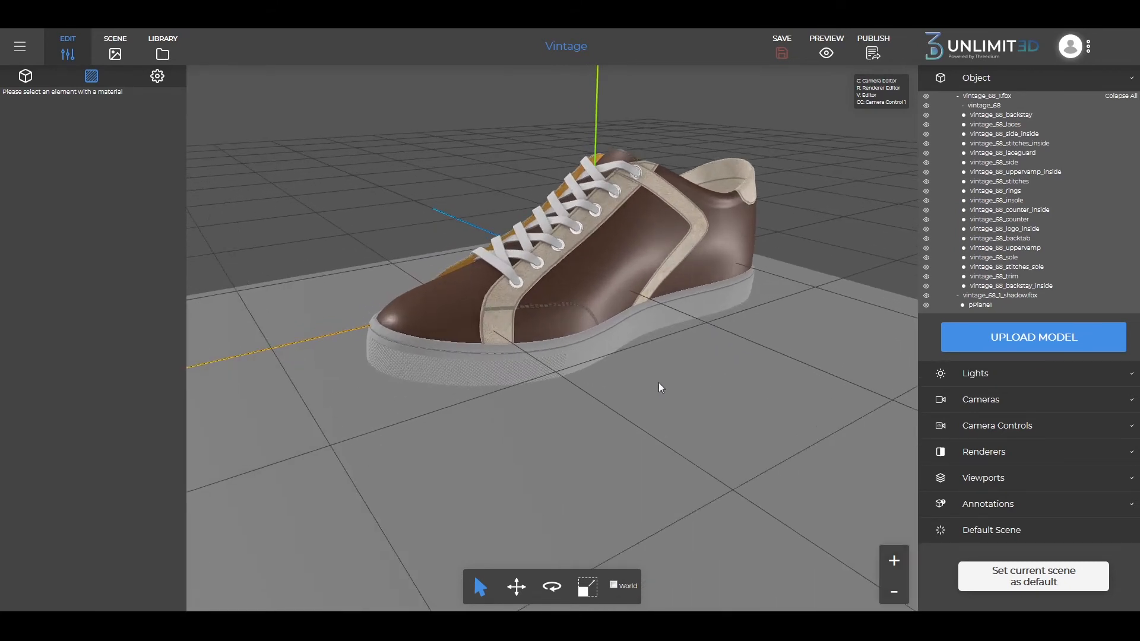
{"action": "left_click", "coordinate": [661, 383]}
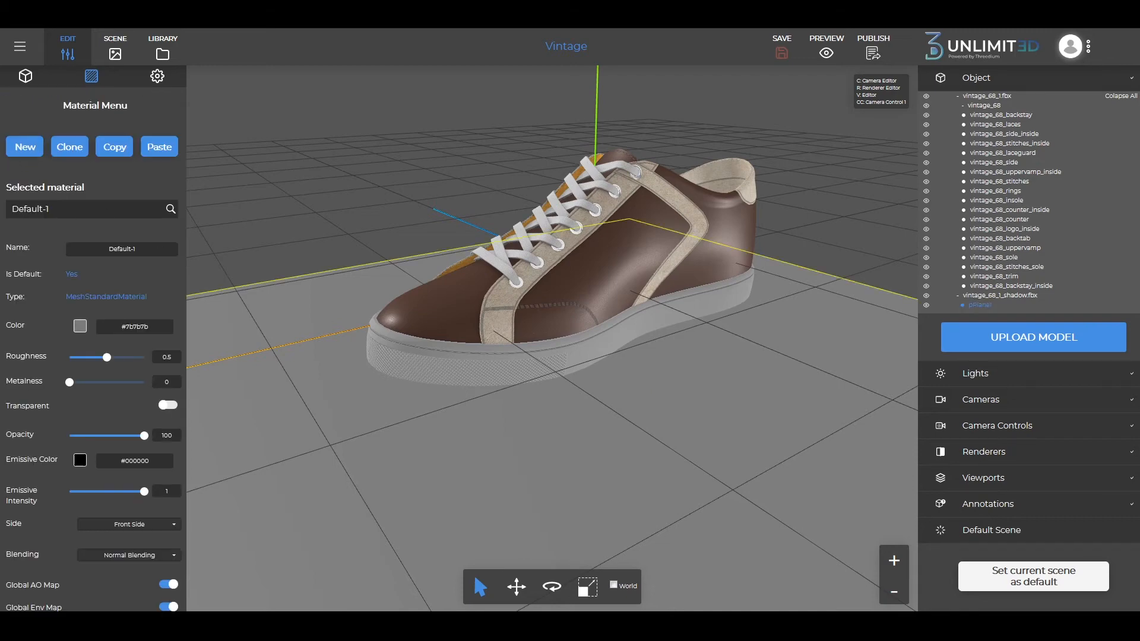
{"action": "left_click", "coordinate": [36, 152]}
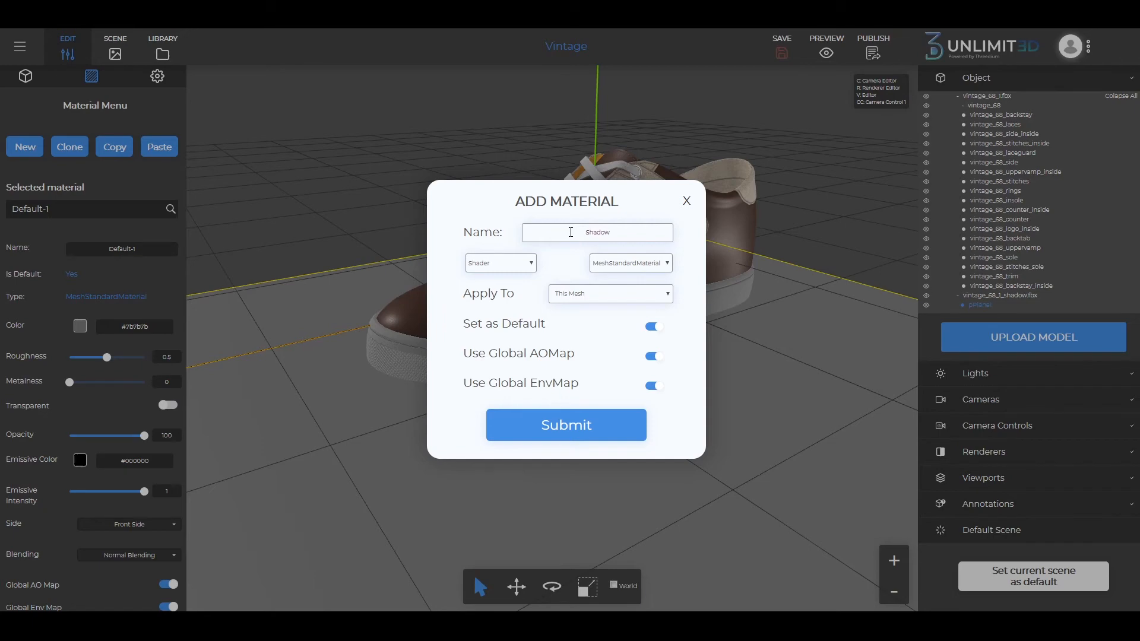
{"action": "left_click", "coordinate": [595, 436]}
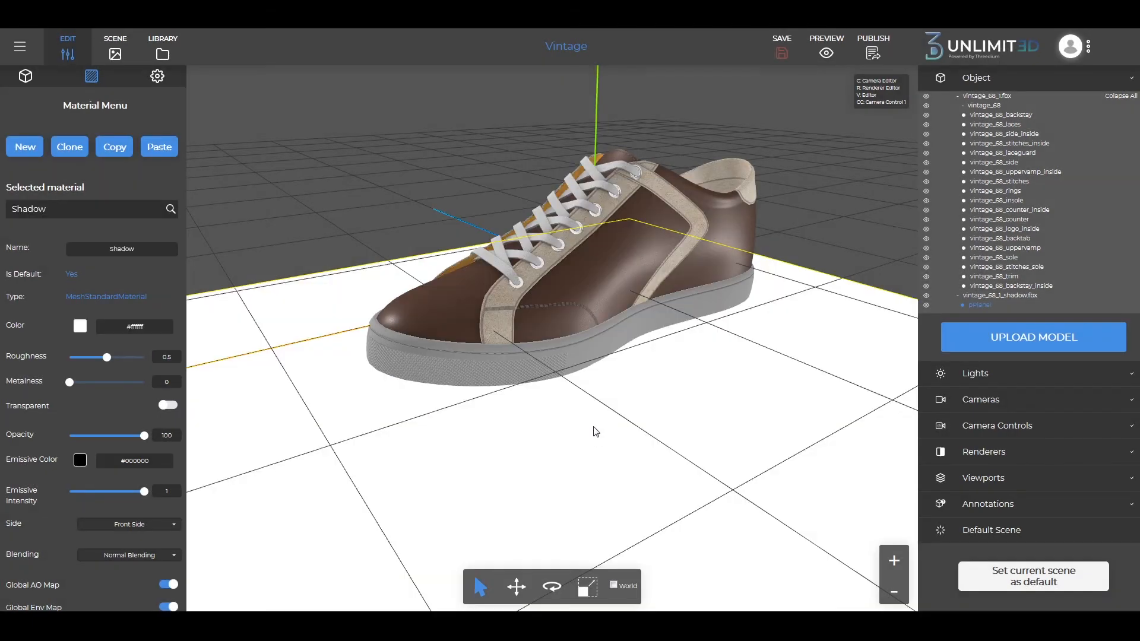
Upload the Shadow texture as the diffuse map of the Shadow material
{"action": "scroll", "coordinate": [641, 408], "scroll_direction": "down", "scroll_amount": 2}
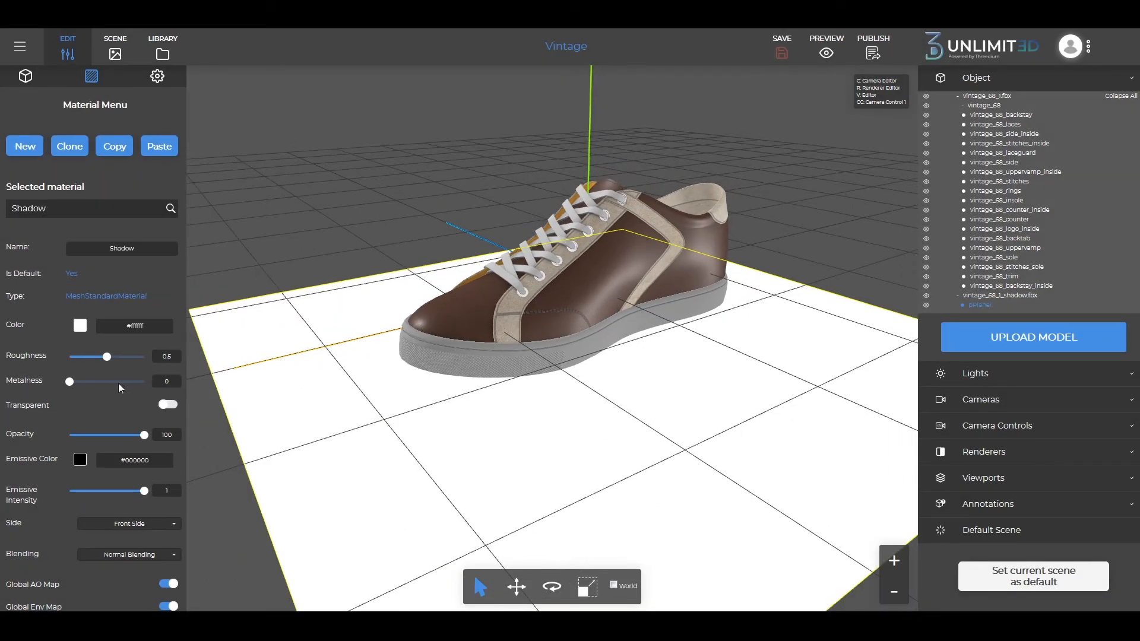
{"action": "scroll", "coordinate": [113, 368], "scroll_direction": "down", "scroll_amount": 7}
{"action": "left_click", "coordinate": [121, 211]}
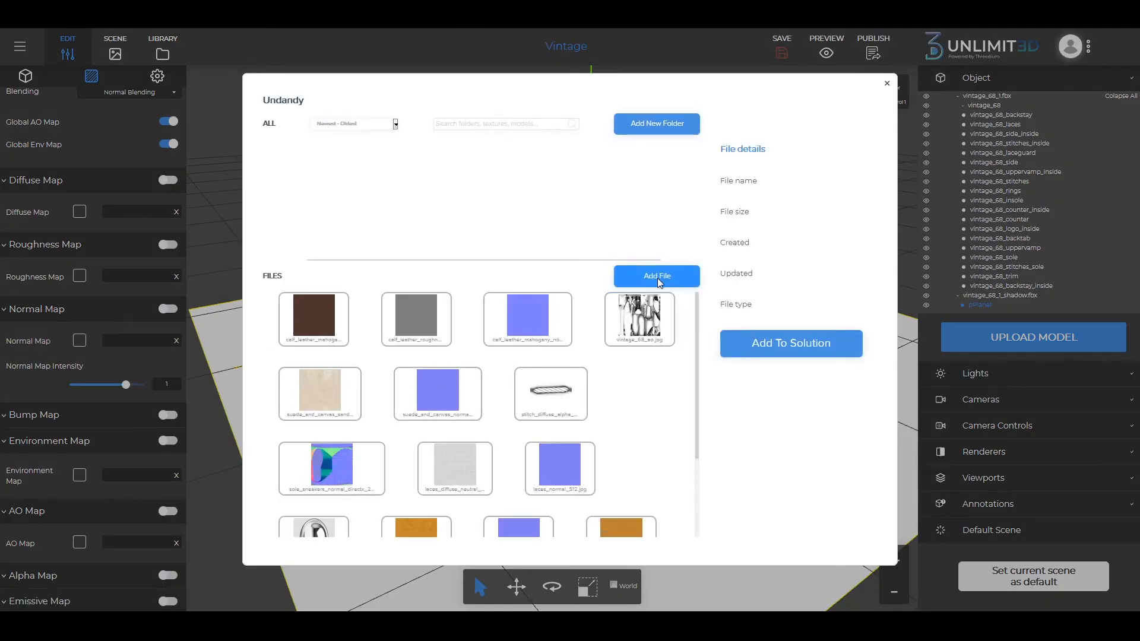
{"action": "left_click", "coordinate": [657, 277]}
{"action": "double_click", "coordinate": [181, 57]}
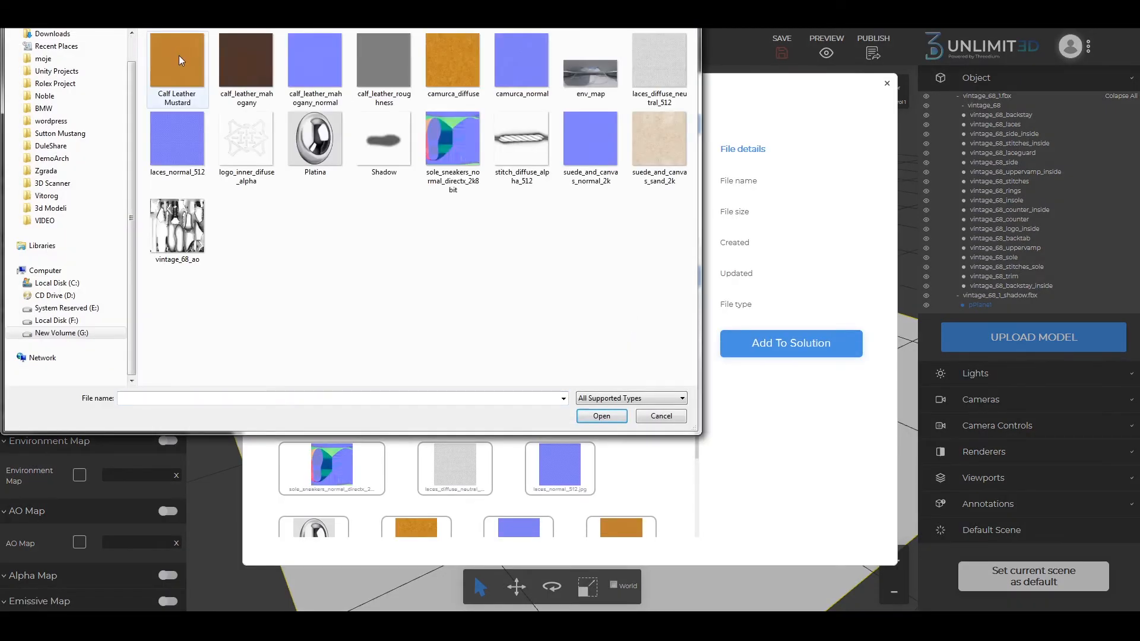
{"action": "left_click", "coordinate": [398, 154]}
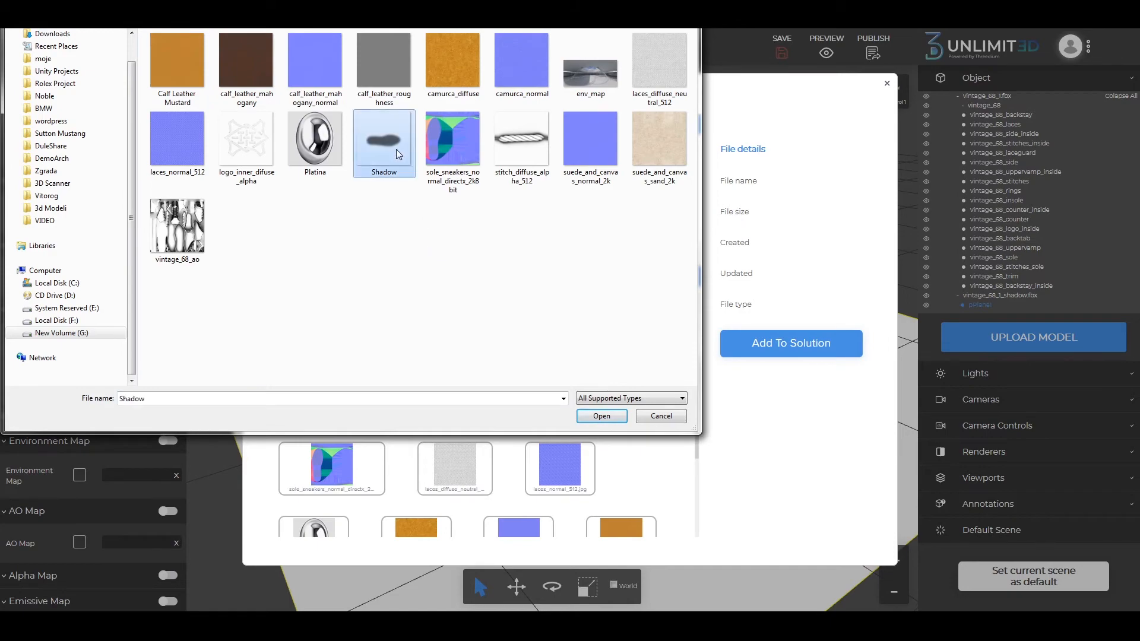
{"action": "left_click", "coordinate": [588, 418]}
Make the Shadow material transparent and raise its roughness to 0.88
{"action": "scroll", "coordinate": [150, 252], "scroll_direction": "up", "scroll_amount": 5}
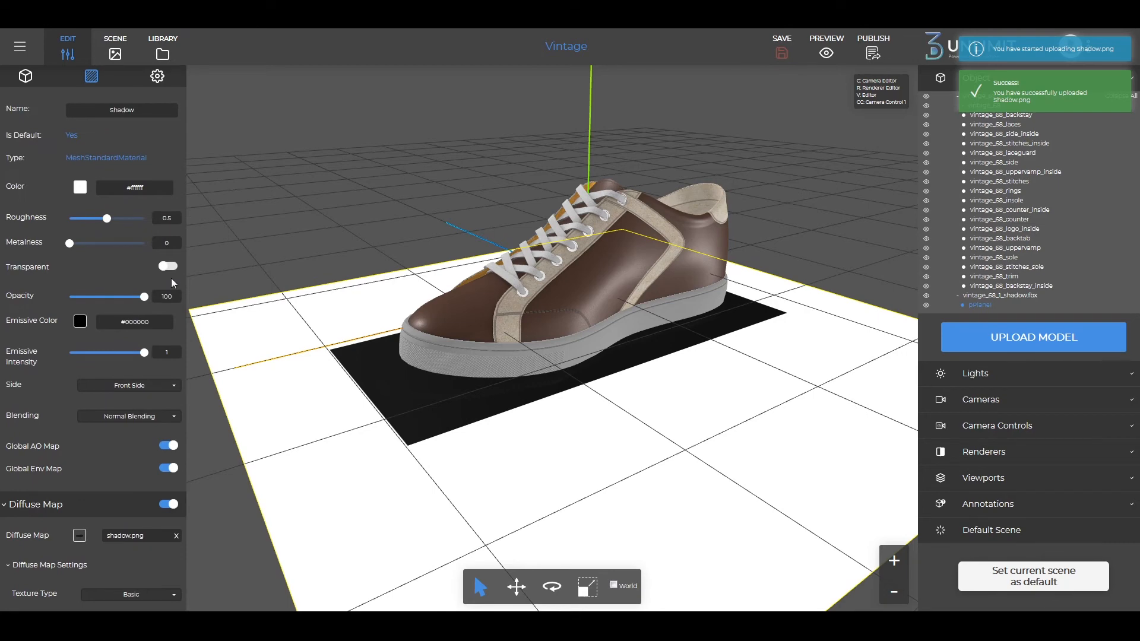
{"action": "left_click", "coordinate": [169, 267]}
{"action": "left_click_drag", "start_coordinate": [107, 219], "coordinate": [144, 221]}
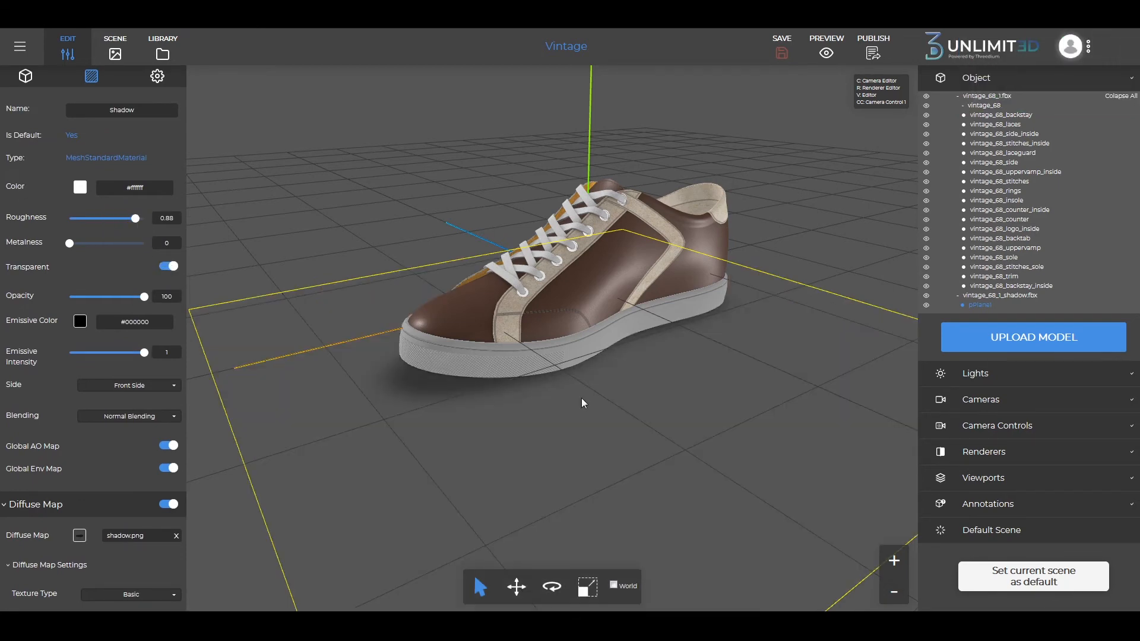
{"action": "left_click_drag", "start_coordinate": [530, 449], "coordinate": [494, 441]}
Save the project and preview the shoe in different device layouts, including Desktop and Mobile portrait
{"action": "left_click", "coordinate": [778, 57]}
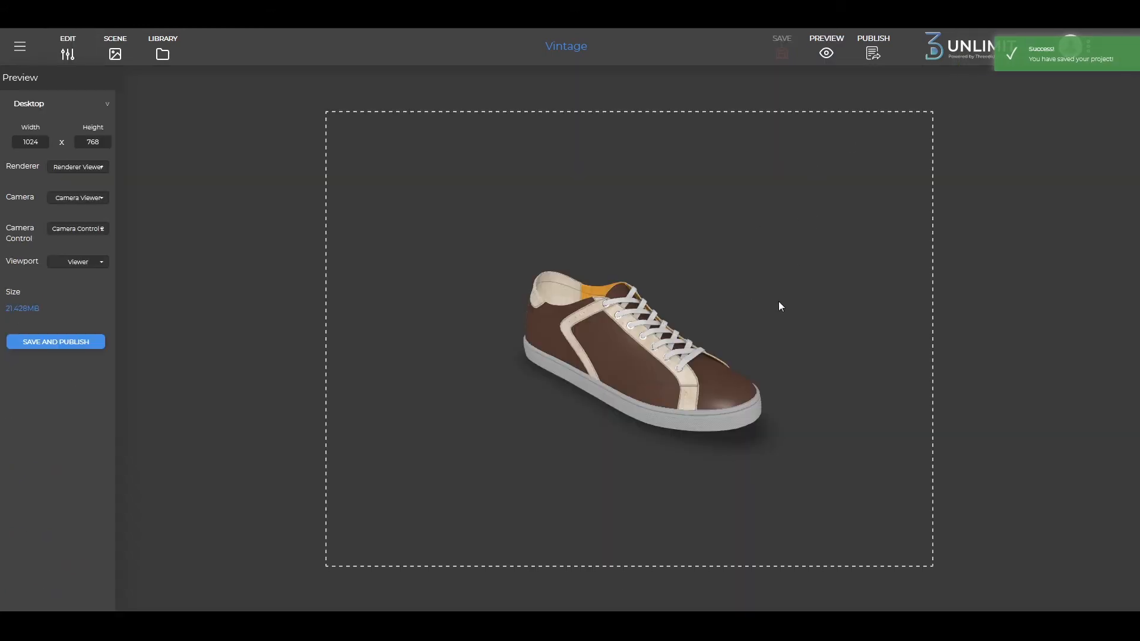
{"action": "left_click_drag", "start_coordinate": [778, 302], "coordinate": [732, 301]}
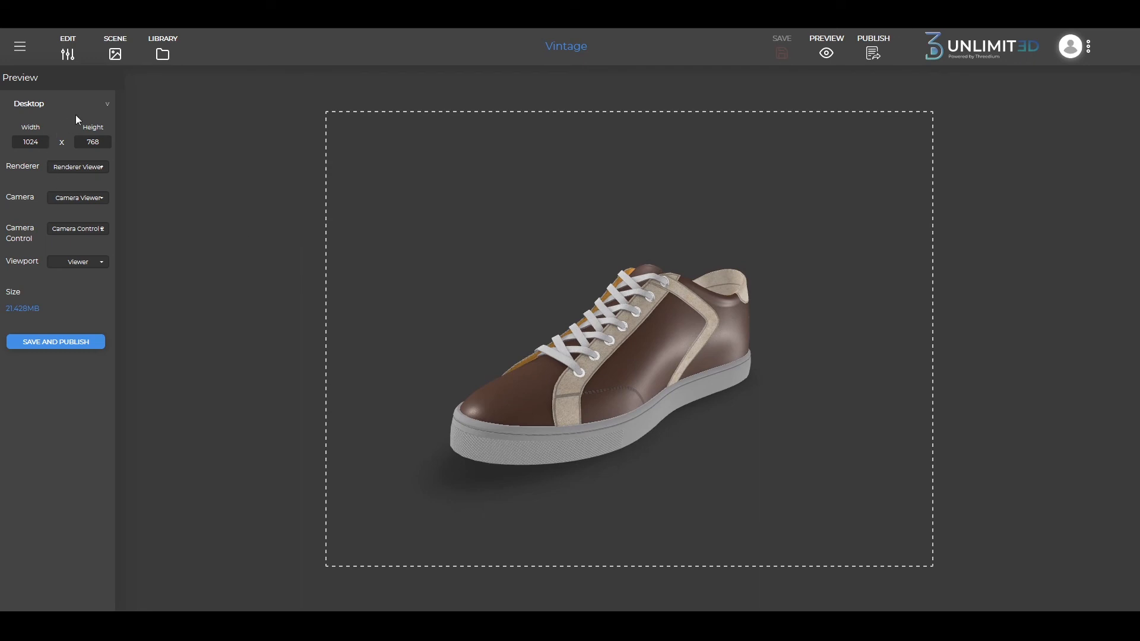
{"action": "left_click", "coordinate": [107, 105]}
{"action": "left_click", "coordinate": [55, 119]}
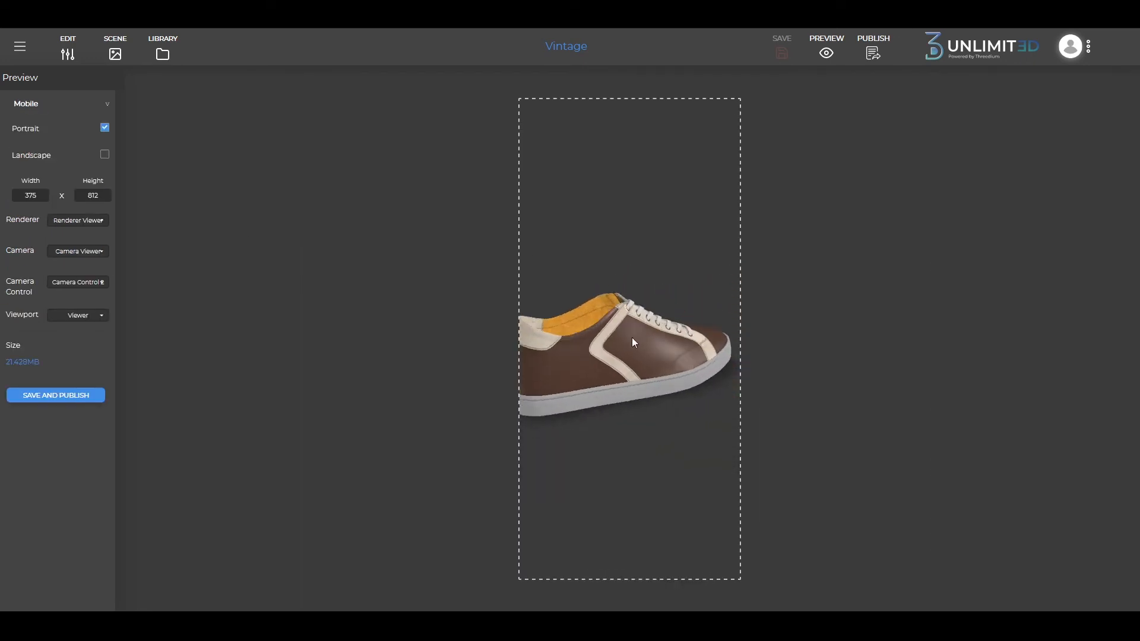
{"action": "left_click", "coordinate": [101, 104]}
{"action": "left_click", "coordinate": [63, 127]}
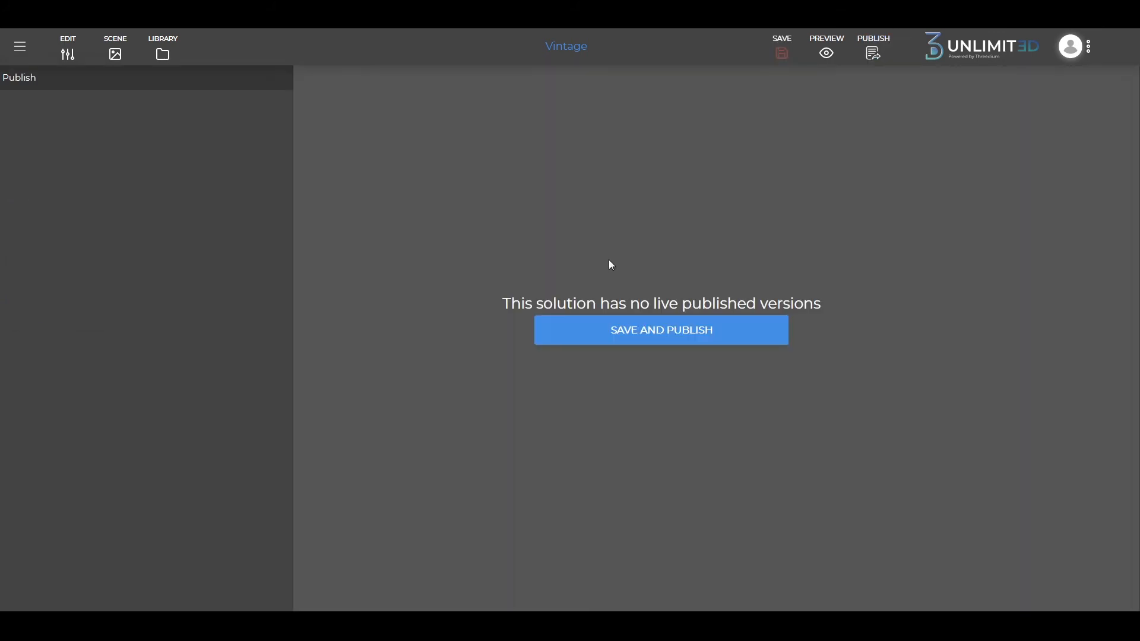
Save and publish the solution and, with the published version loaded, copy its iframe embed code
{"action": "left_click", "coordinate": [638, 342]}
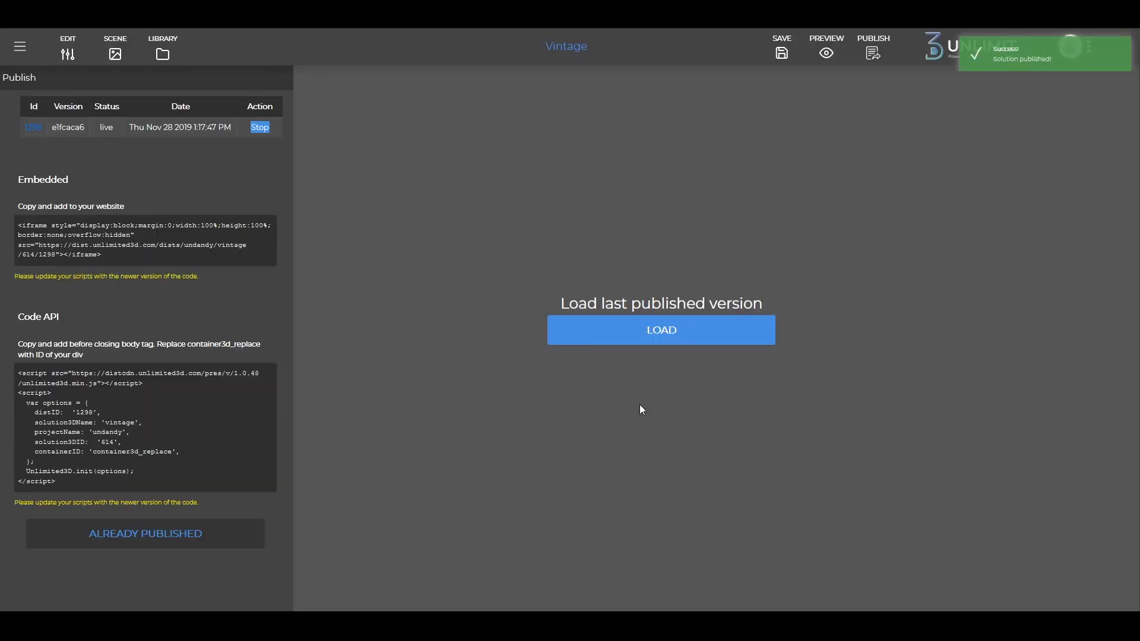
{"action": "left_click", "coordinate": [628, 334]}
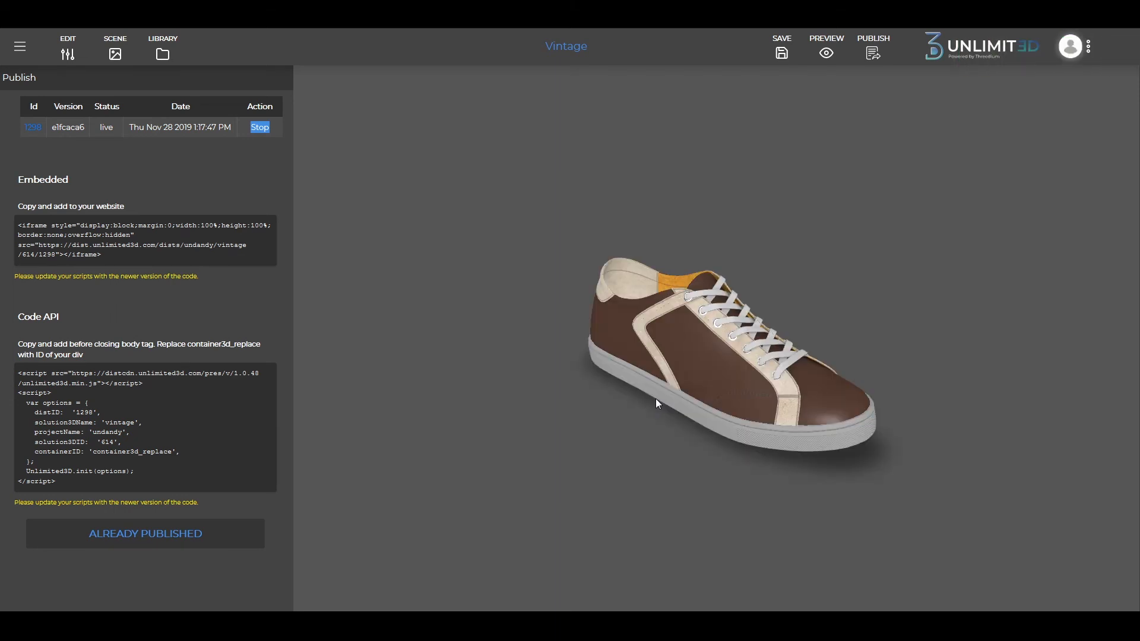
{"action": "left_click_drag", "start_coordinate": [655, 398], "coordinate": [895, 363]}
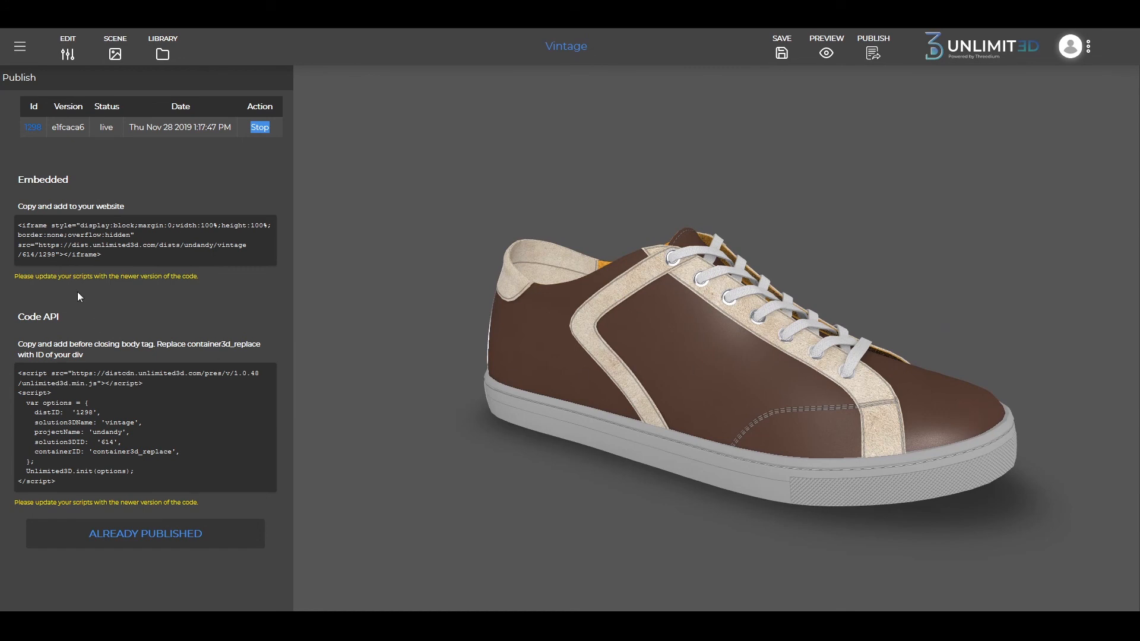
{"action": "left_click", "coordinate": [74, 245]}
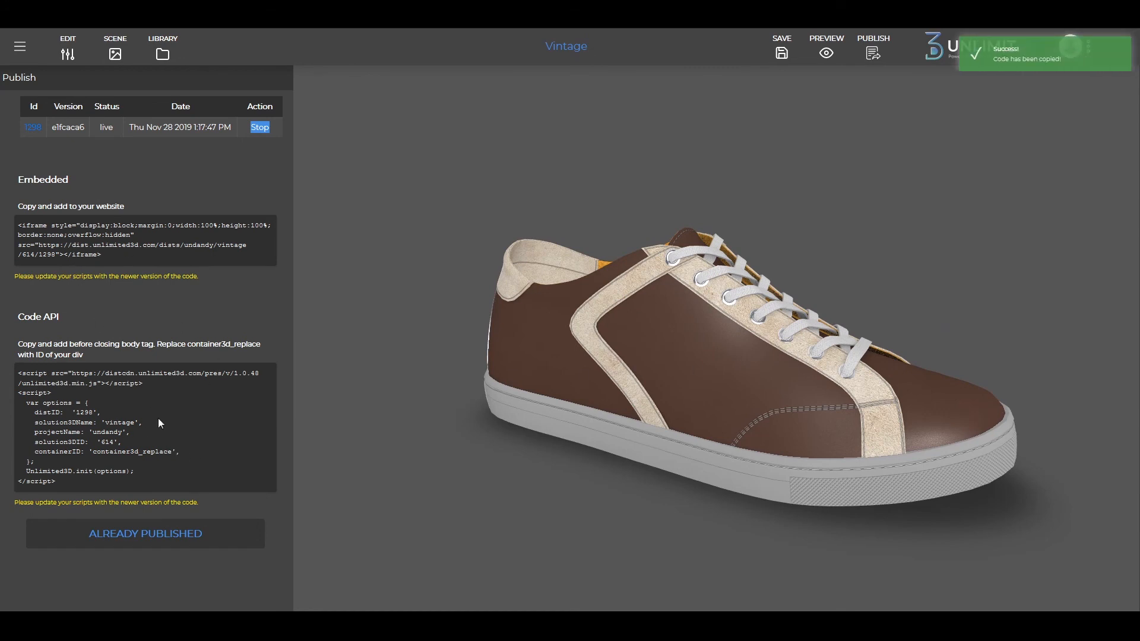
Examine the published sneaker from several angles, including its leather, suede, stitches and laces up close
{"action": "left_click_drag", "start_coordinate": [784, 366], "coordinate": [625, 346]}
{"action": "left_click_drag", "start_coordinate": [754, 343], "coordinate": [919, 434]}
{"action": "scroll", "coordinate": [836, 438], "scroll_direction": "up", "scroll_amount": 5}
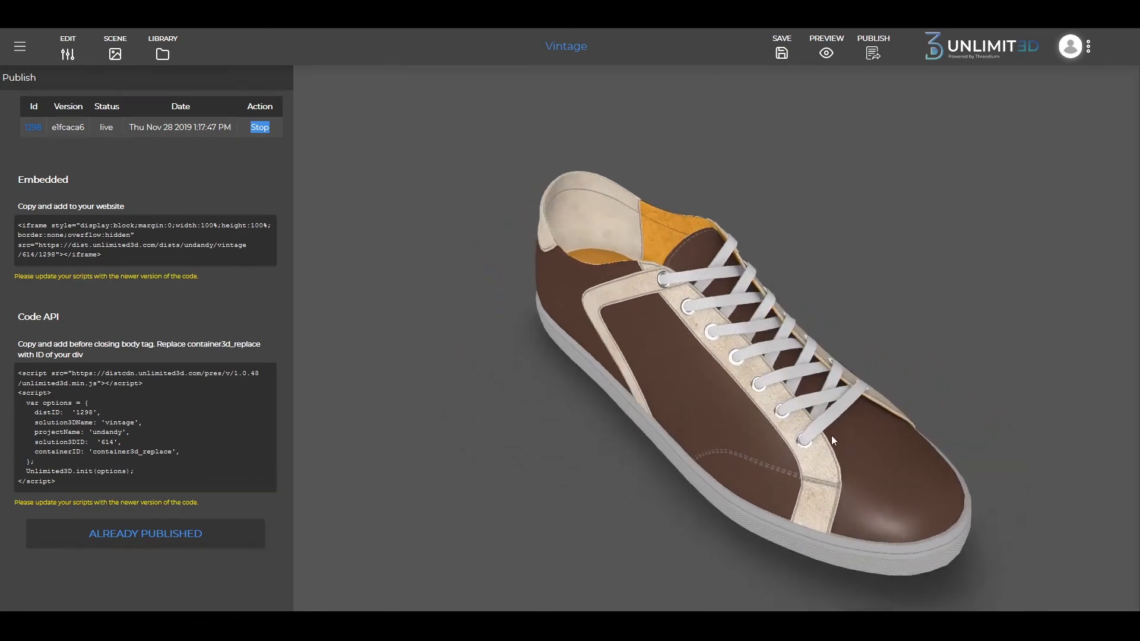
{"action": "scroll", "coordinate": [876, 408], "scroll_direction": "up", "scroll_amount": 8}
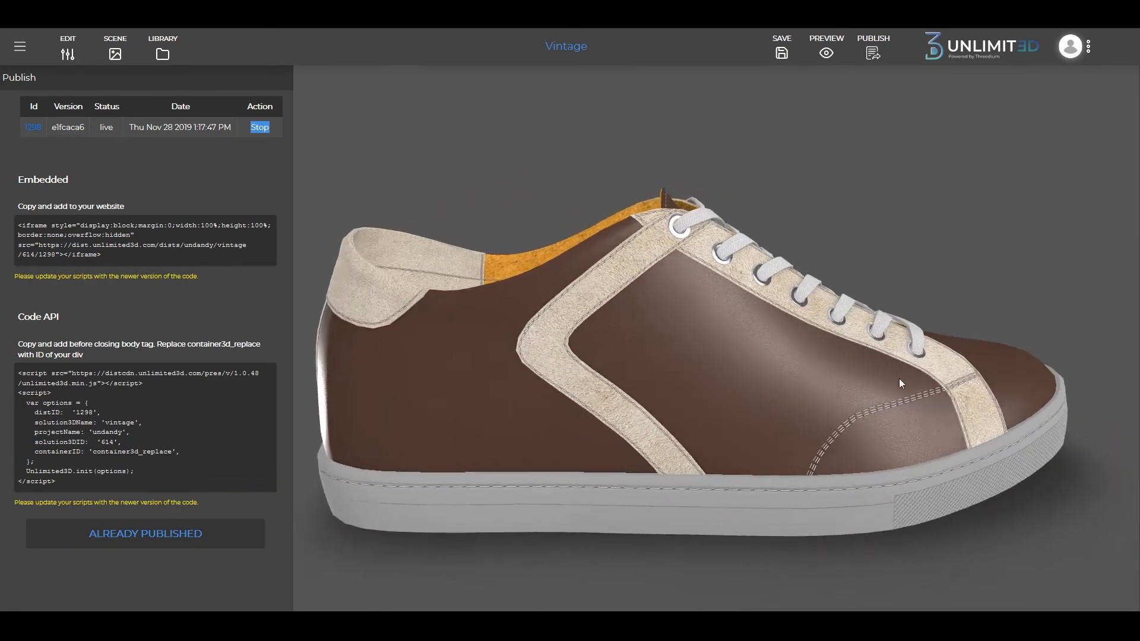
{"action": "scroll", "coordinate": [894, 373], "scroll_direction": "down", "scroll_amount": 10}
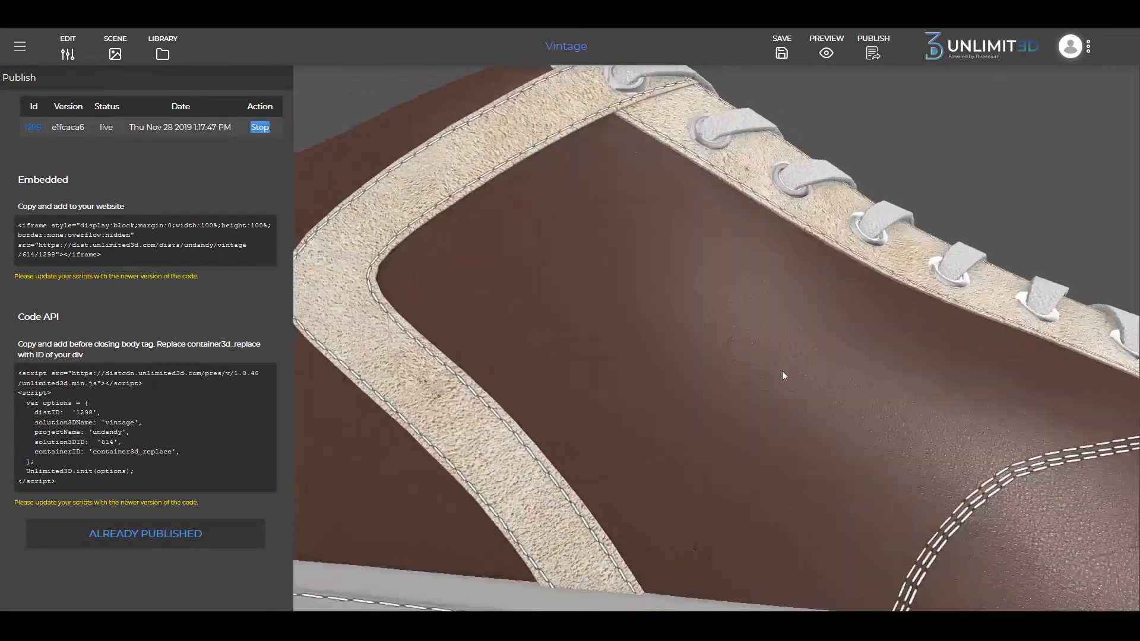
{"action": "left_click_drag", "start_coordinate": [746, 422], "coordinate": [623, 427]}
{"action": "scroll", "coordinate": [707, 416], "scroll_direction": "up", "scroll_amount": 4}
{"action": "scroll", "coordinate": [704, 409], "scroll_direction": "down", "scroll_amount": 10}
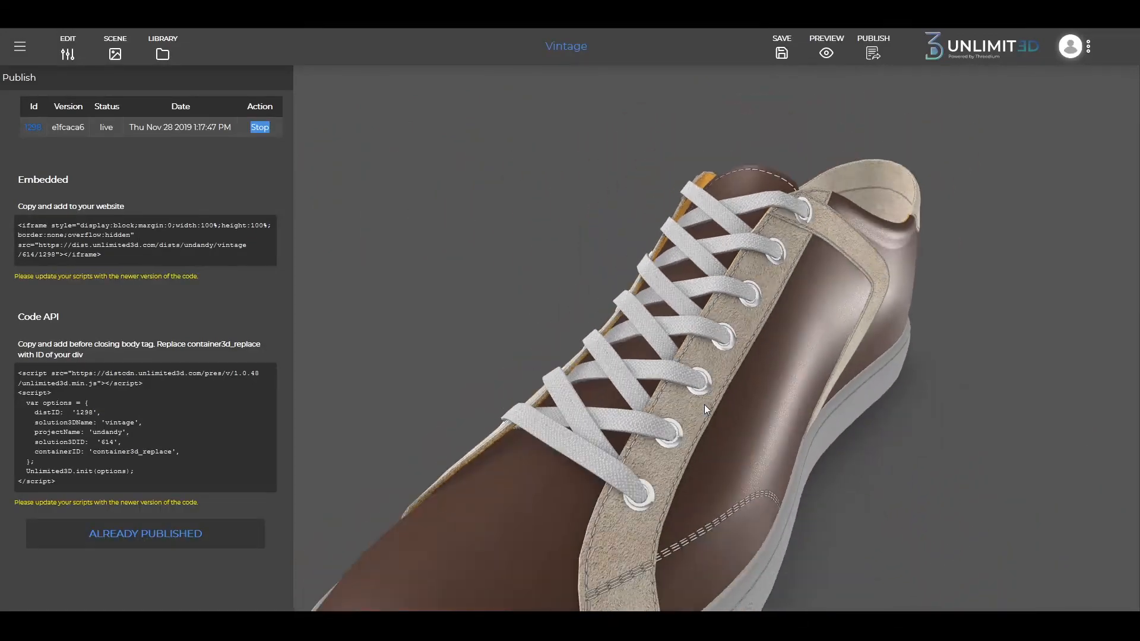
{"action": "left_click_drag", "start_coordinate": [707, 408], "coordinate": [946, 417]}
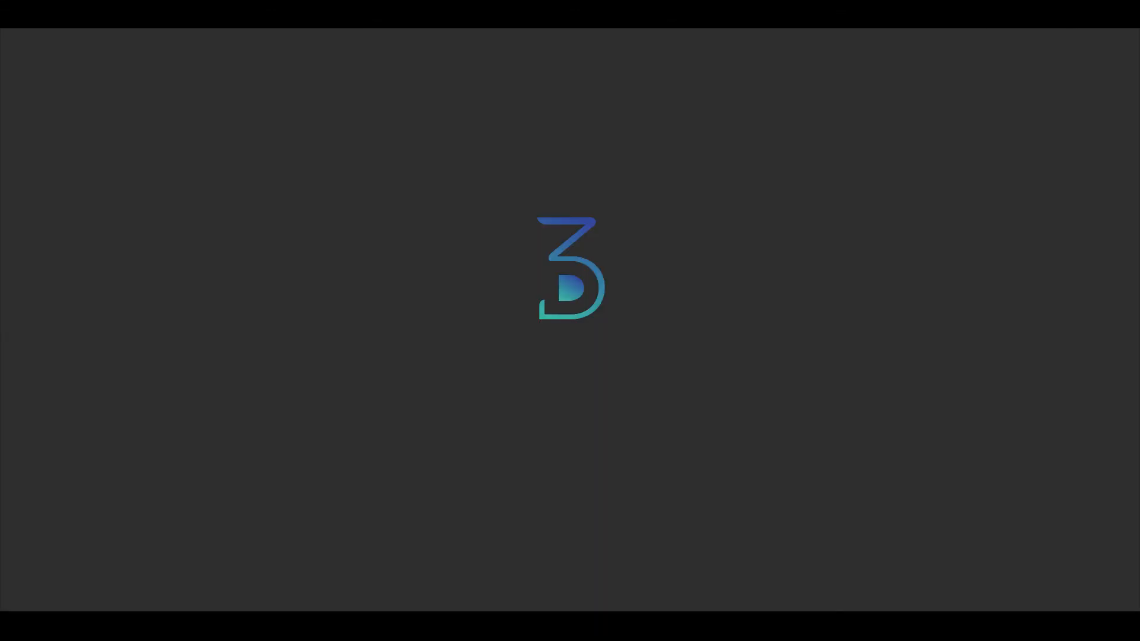